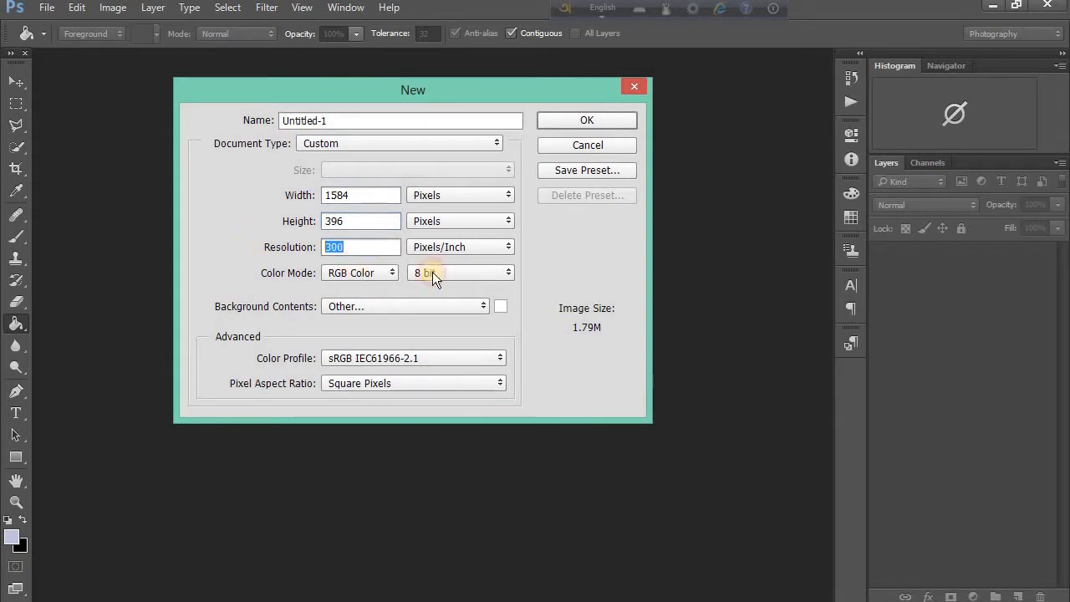
Step: Create the 1584 x 396 pixel, 8 bit document named LINKEDIN COVER PHOTO and convert its Background into a regular layer
left_click(442, 272)
left_click(441, 272)
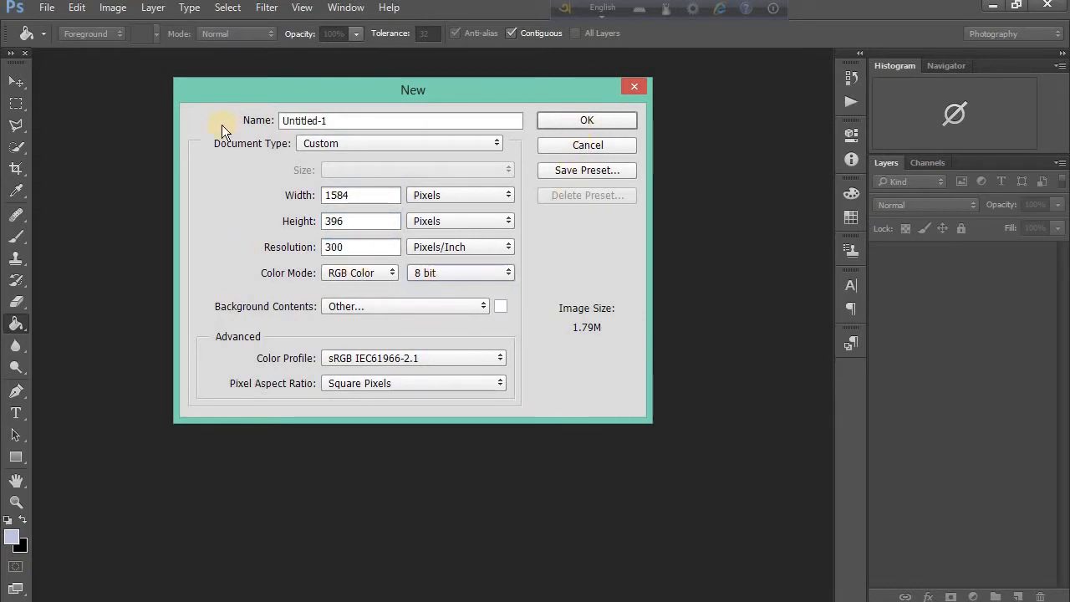
left_click_drag(329, 121, 1, 118)
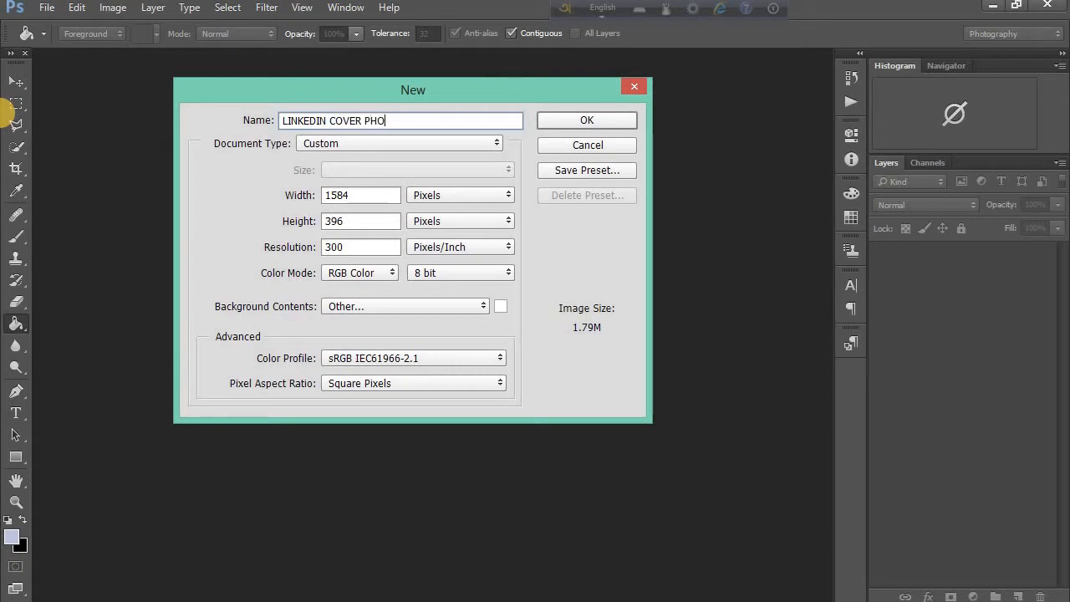
left_click(557, 122)
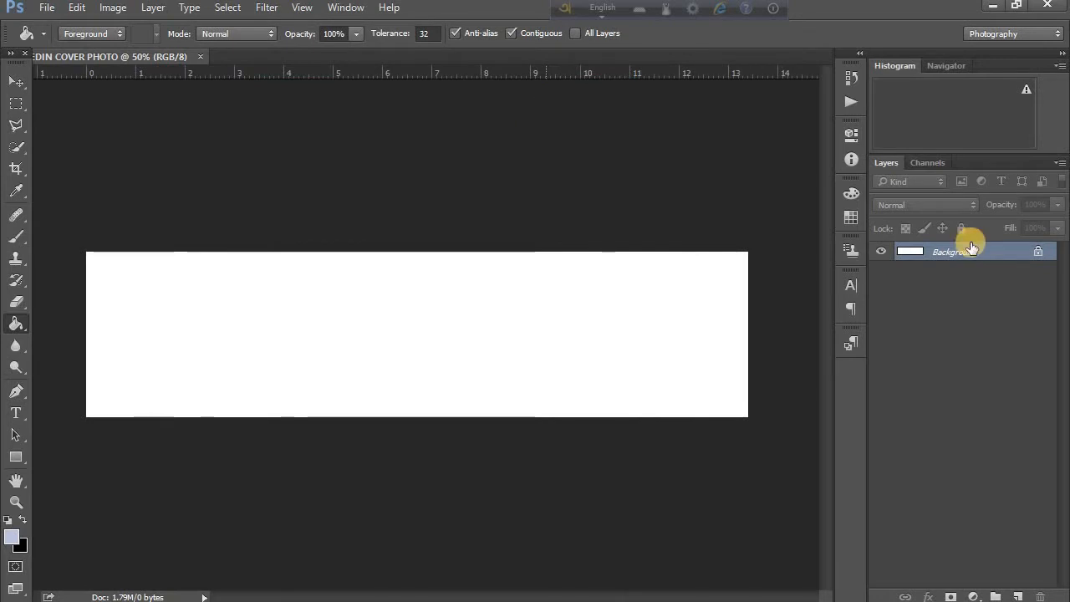
double_click(965, 261)
left_click(692, 193)
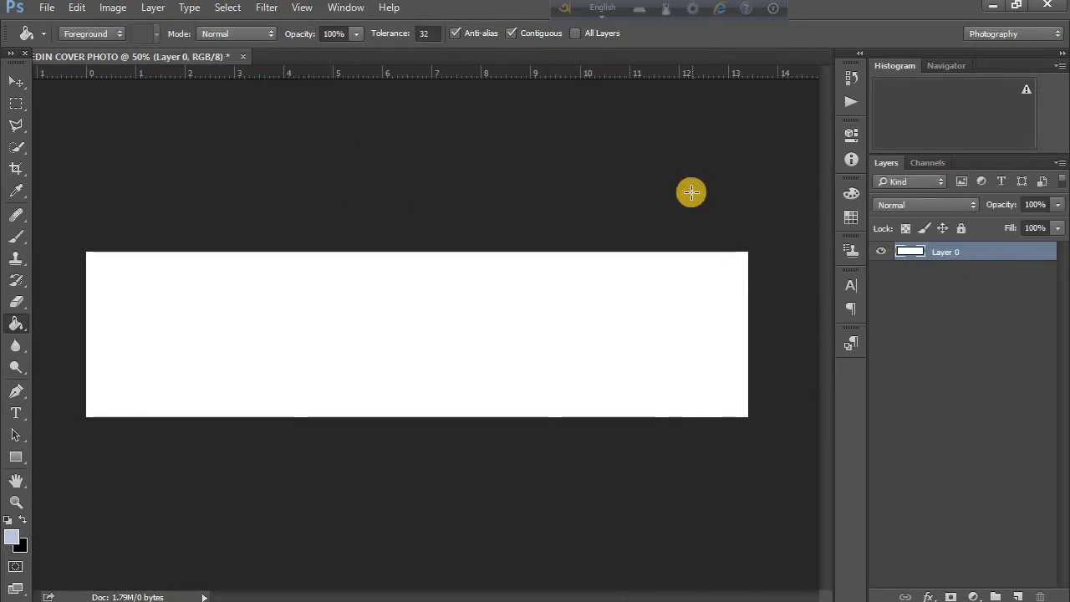
Step: Draw a vertical rectangle about 174 x 484 px across the banner, left of its centre, and fill it with bright pink
left_click(16, 456)
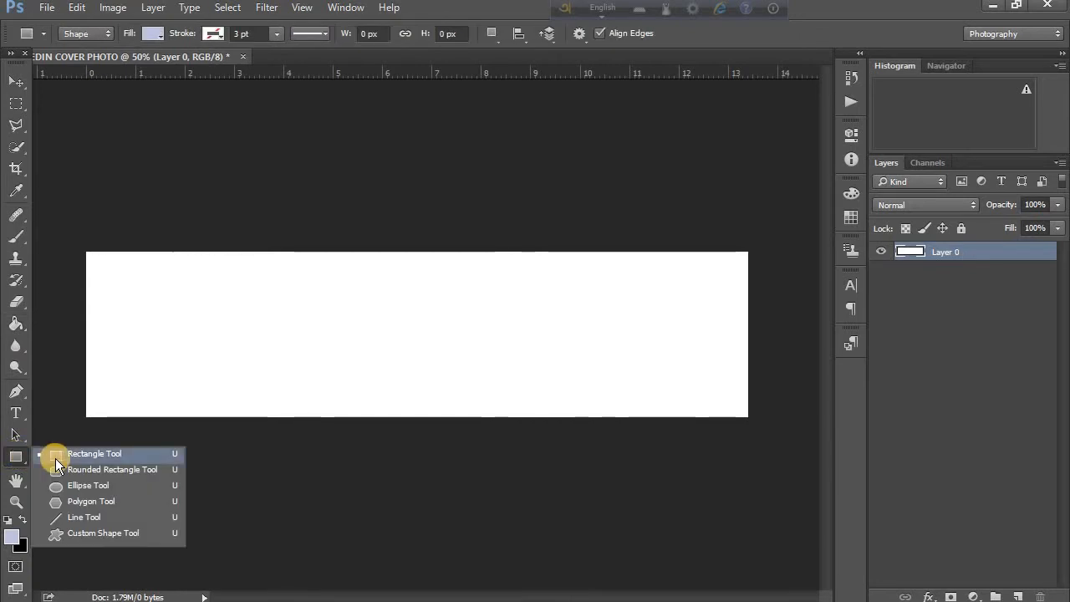
left_click(56, 458)
left_click_drag(321, 243, 393, 444)
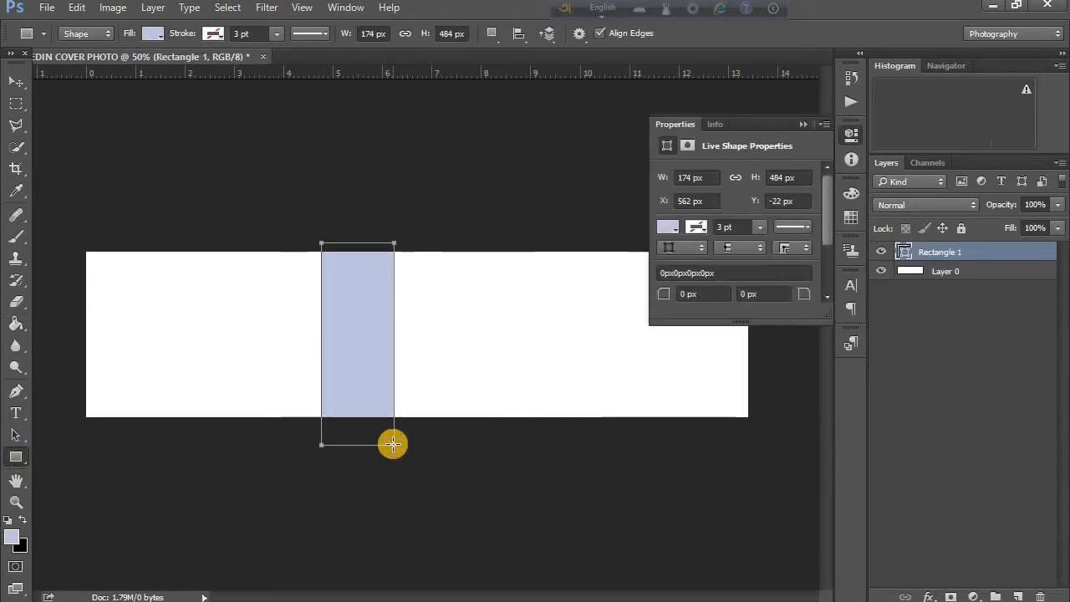
left_click(156, 36)
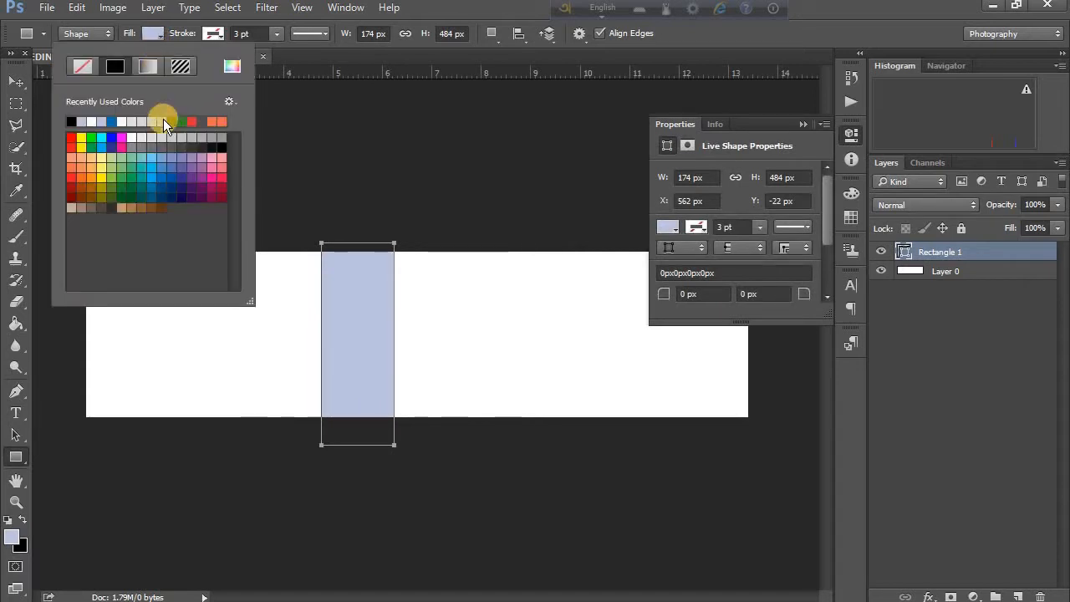
left_click(214, 175)
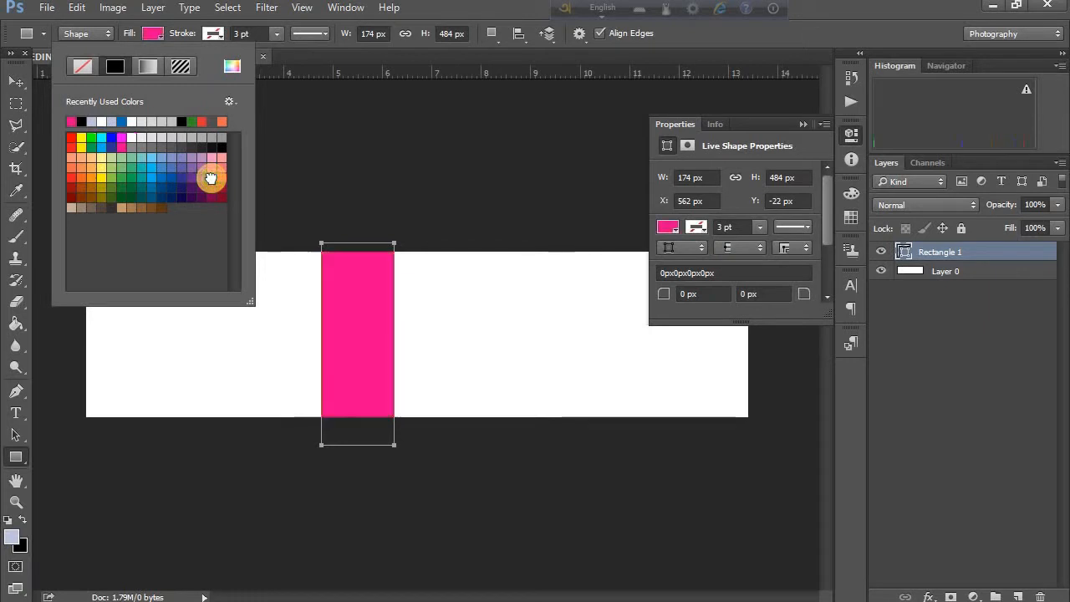
left_click(12, 523)
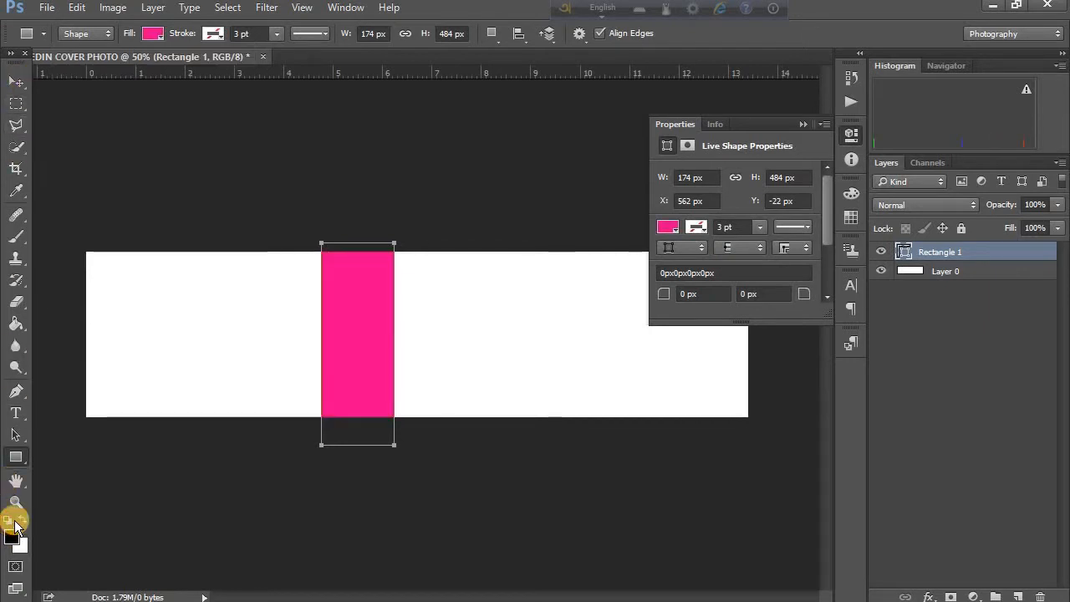
left_click(805, 125)
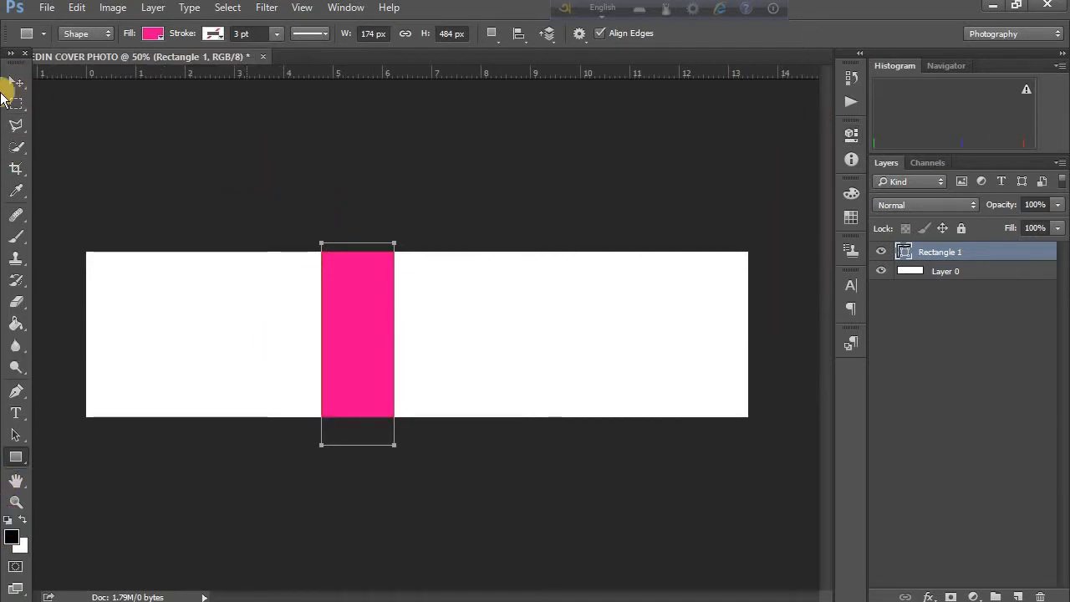
Step: Rotate the pink rectangle to about -39°, place it over the banner's left end and widen it to about 191%
left_click(15, 79)
left_click(370, 334)
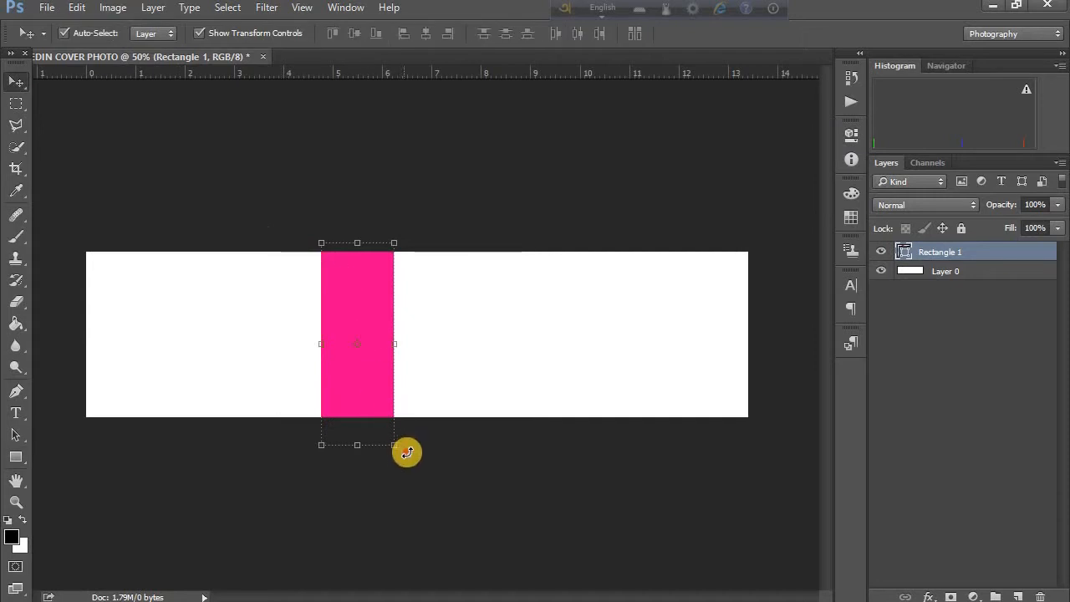
left_click_drag(406, 451, 474, 407)
left_click_drag(401, 387, 193, 381)
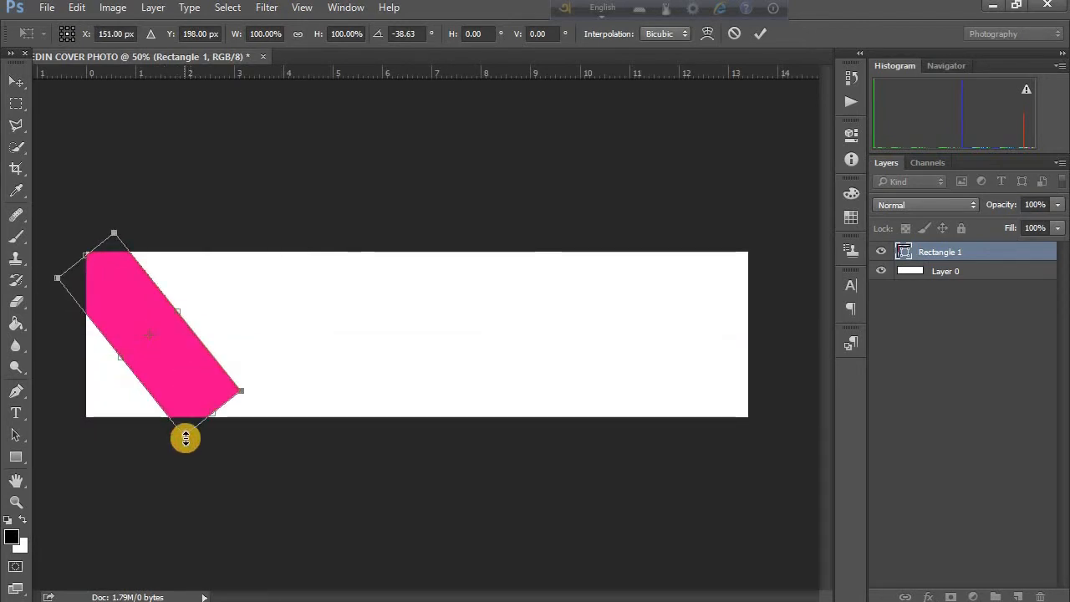
left_click_drag(185, 436, 132, 477)
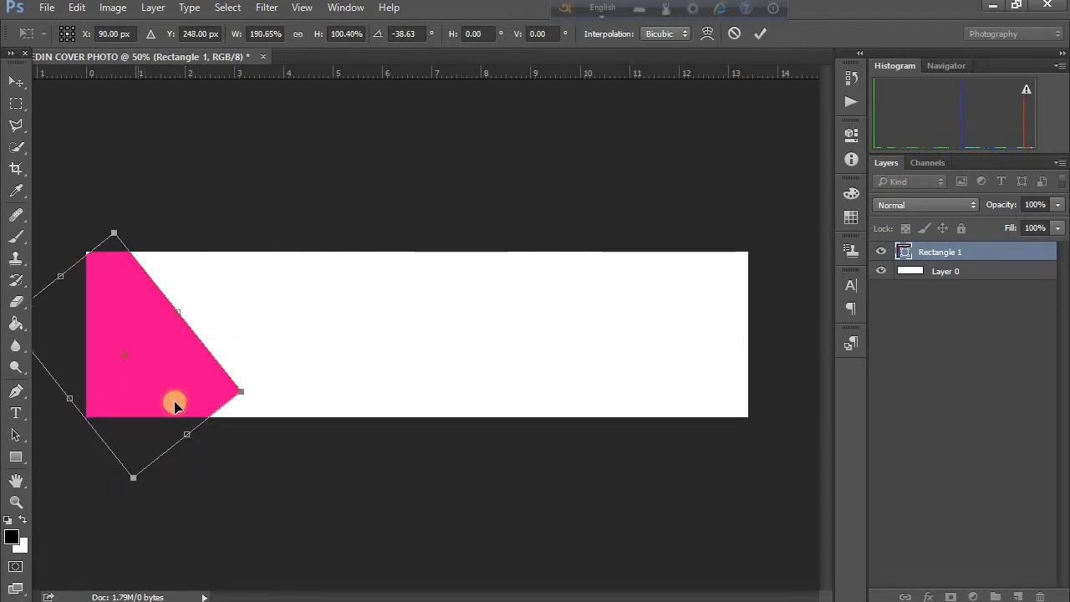
Step: Rotate the pink rectangle to about -54° and widen it to about 230%, covering the banner's left edge with its tip pointing right
left_click_drag(275, 363, 277, 351)
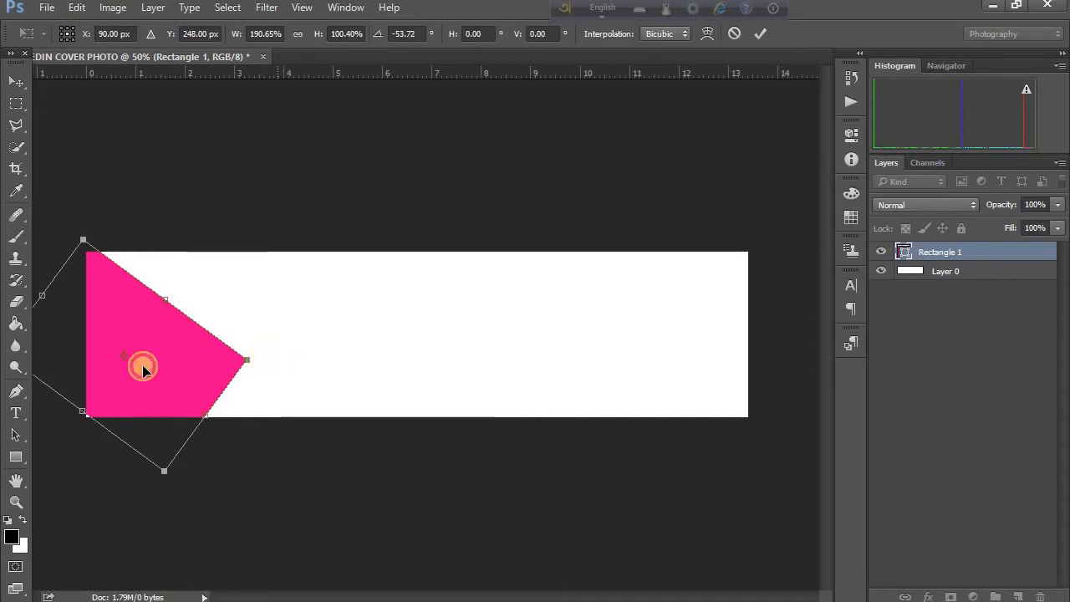
mouse_move(162, 357)
left_mouse_down()
mouse_move(153, 374)
mouse_move(163, 368)
left_mouse_up()
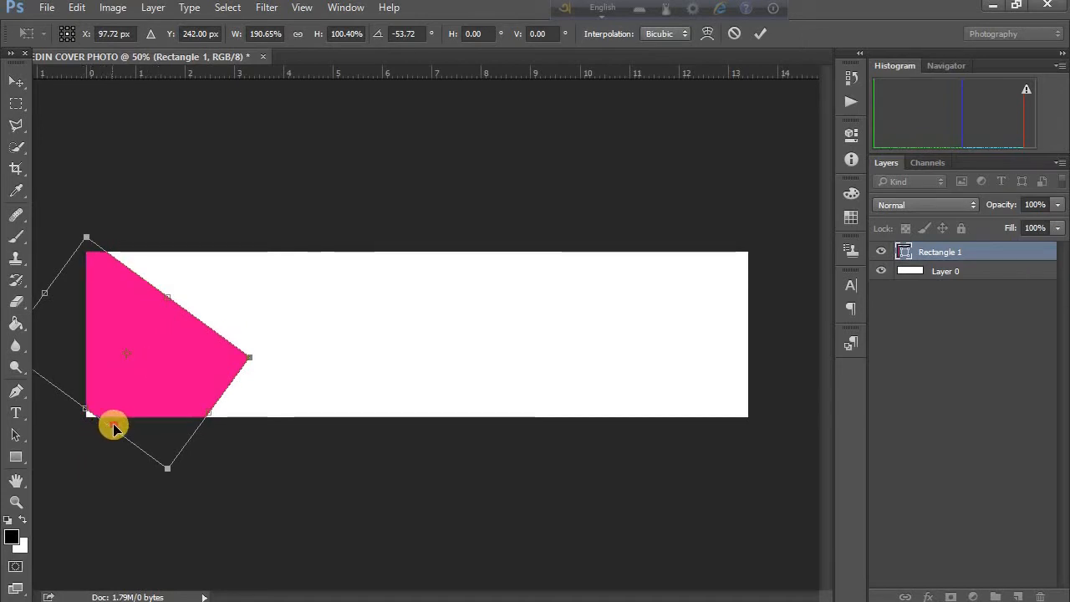
left_click_drag(87, 412, 92, 460)
mouse_move(172, 381)
left_mouse_down()
mouse_move(186, 382)
mouse_move(176, 365)
left_mouse_up()
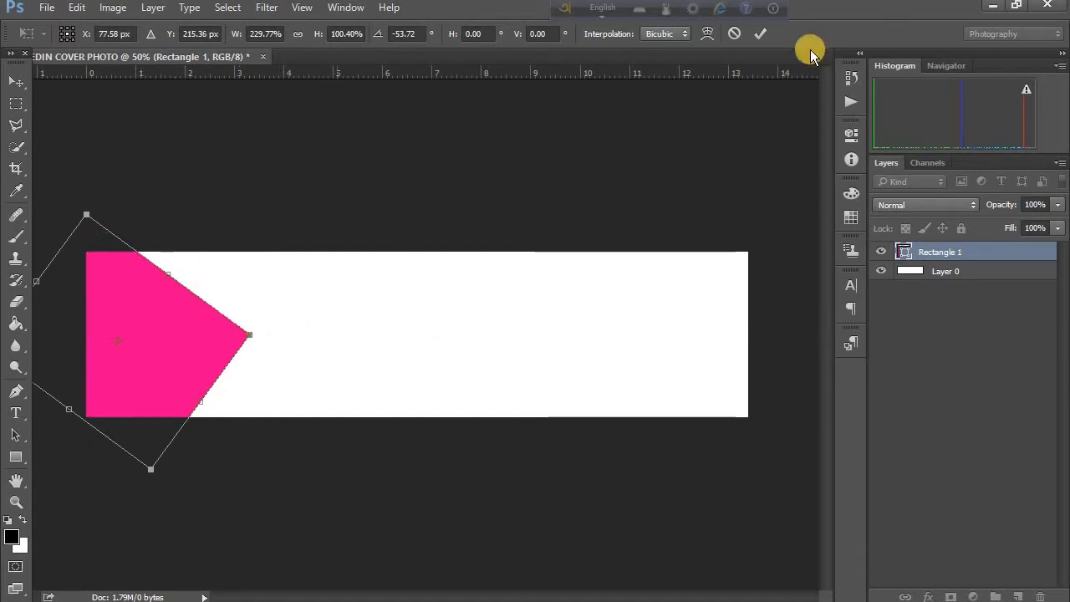
left_click(759, 34)
left_click(504, 161)
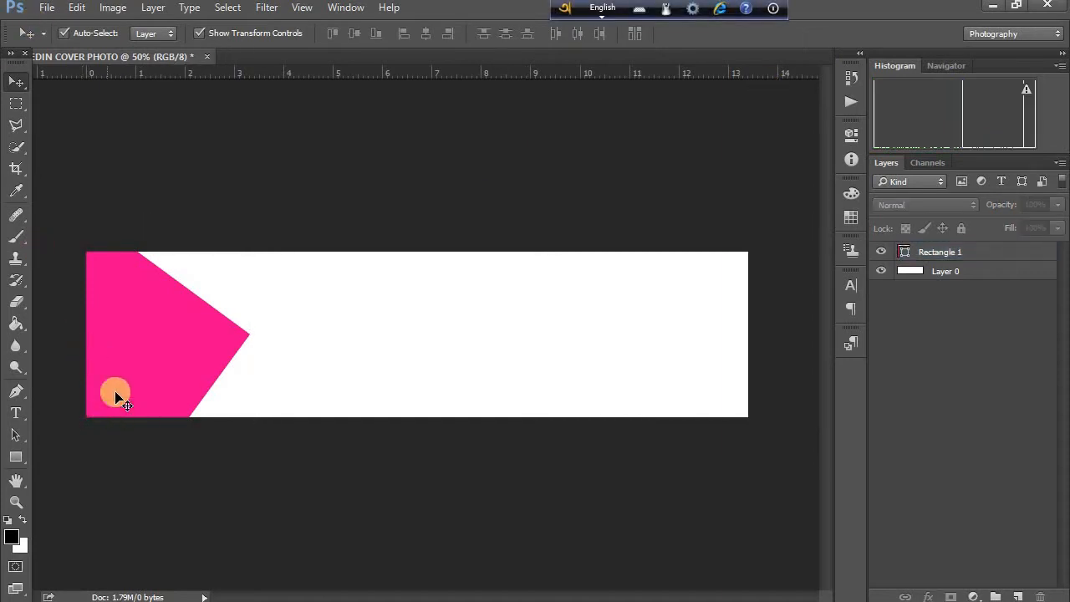
Step: Duplicate the Rectangle 1 layer and shift the copy slightly to the right
right_click(963, 255)
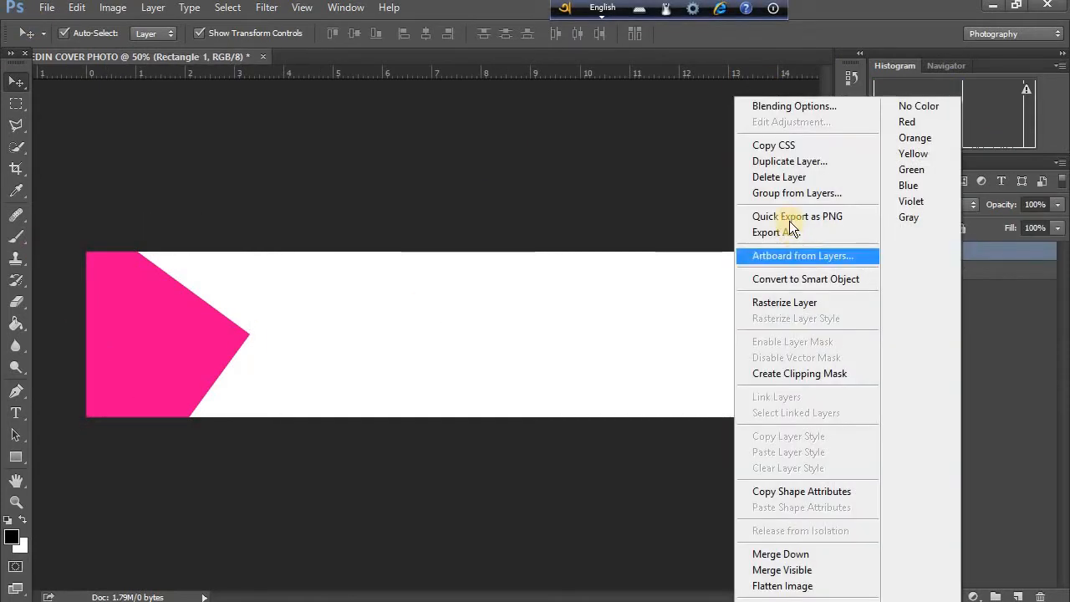
left_click(803, 161)
left_click(682, 183)
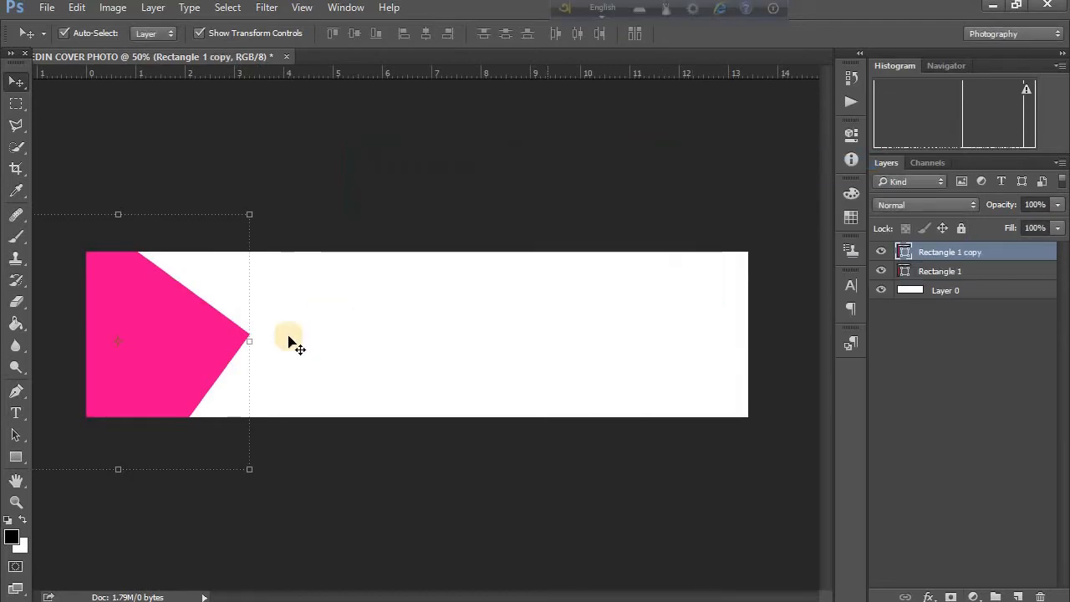
left_click_drag(220, 339, 242, 346)
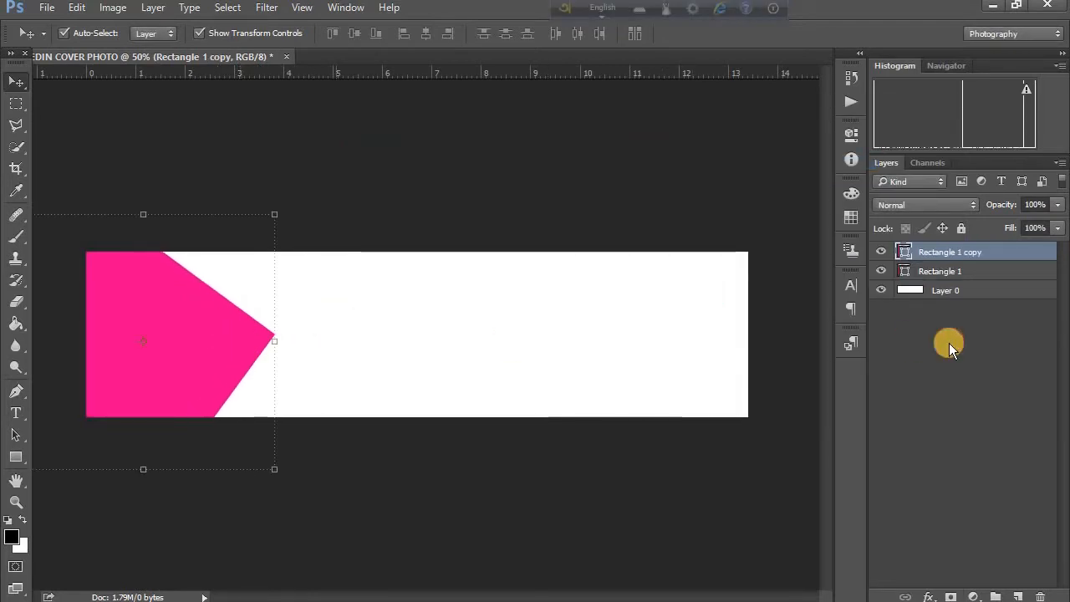
Step: Recolor the Rectangle 1 copy to dark magenta b20e6f
double_click(908, 251)
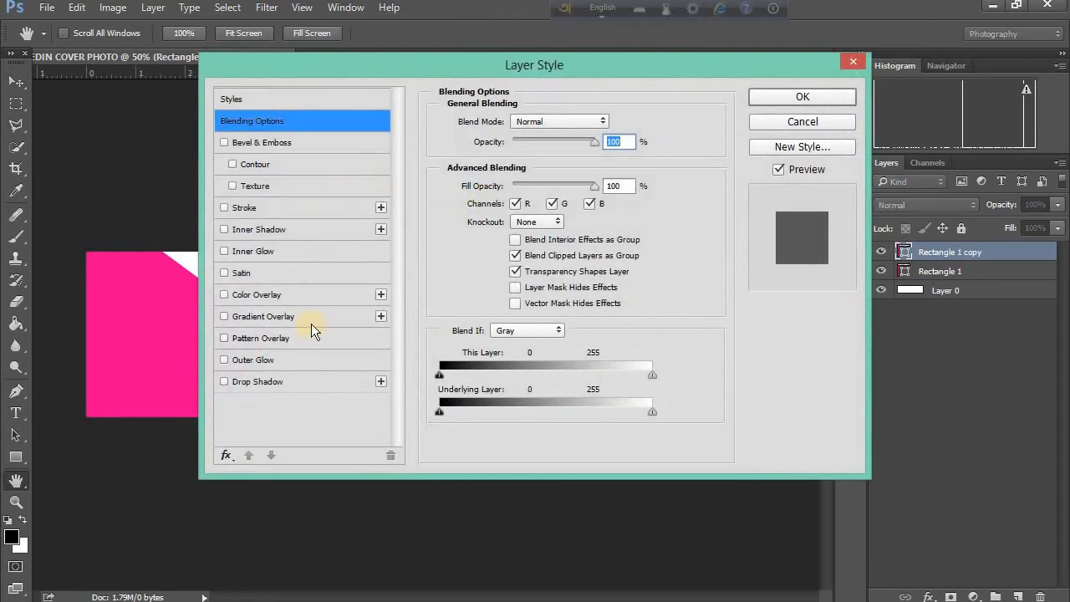
key("Escape")
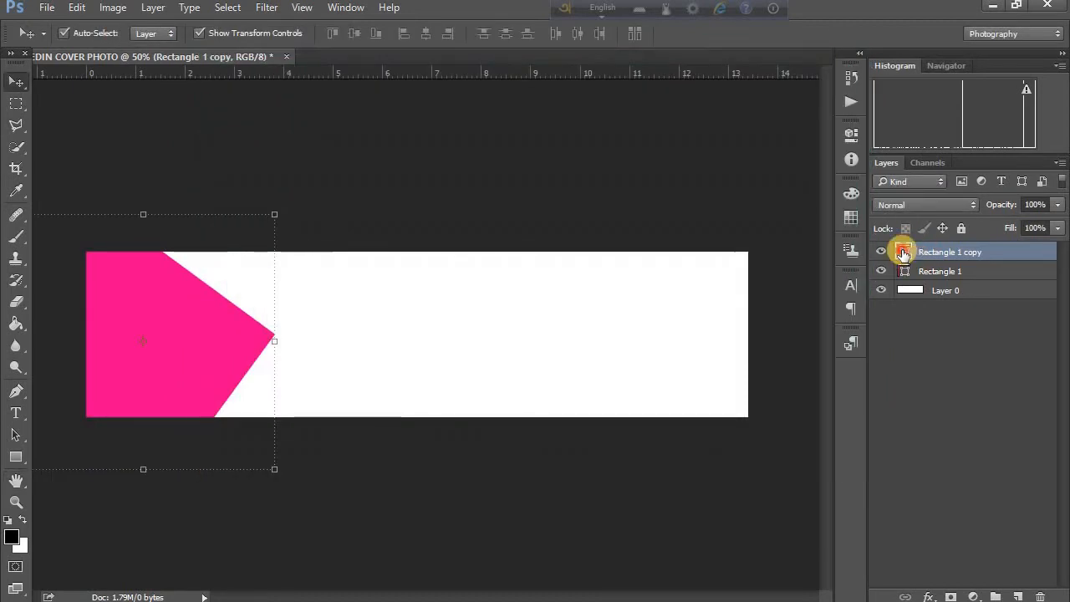
double_click(902, 249)
left_click_drag(797, 181, 784, 218)
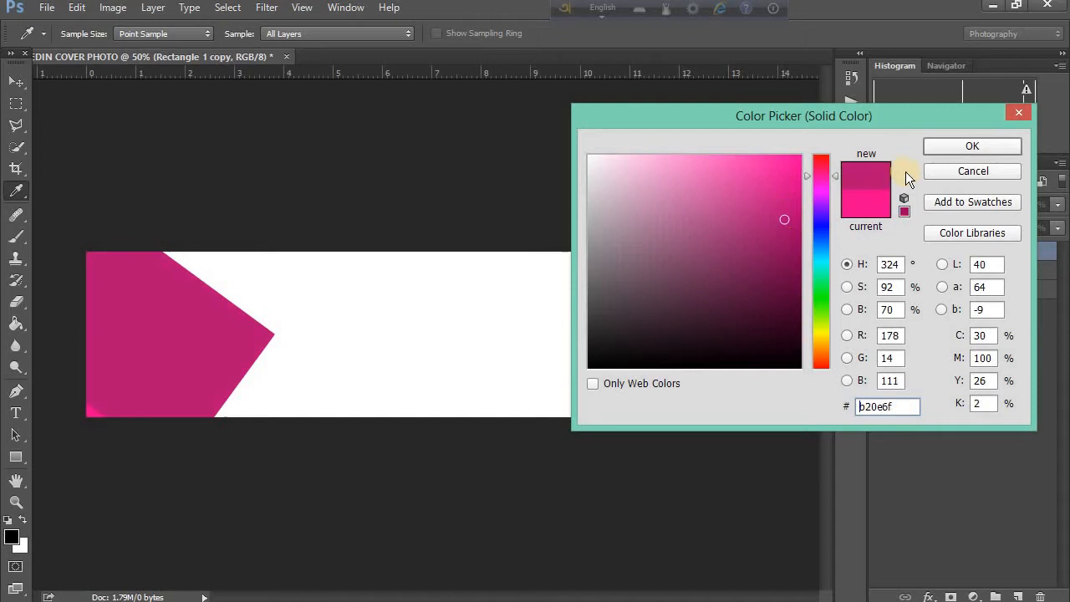
left_click(951, 146)
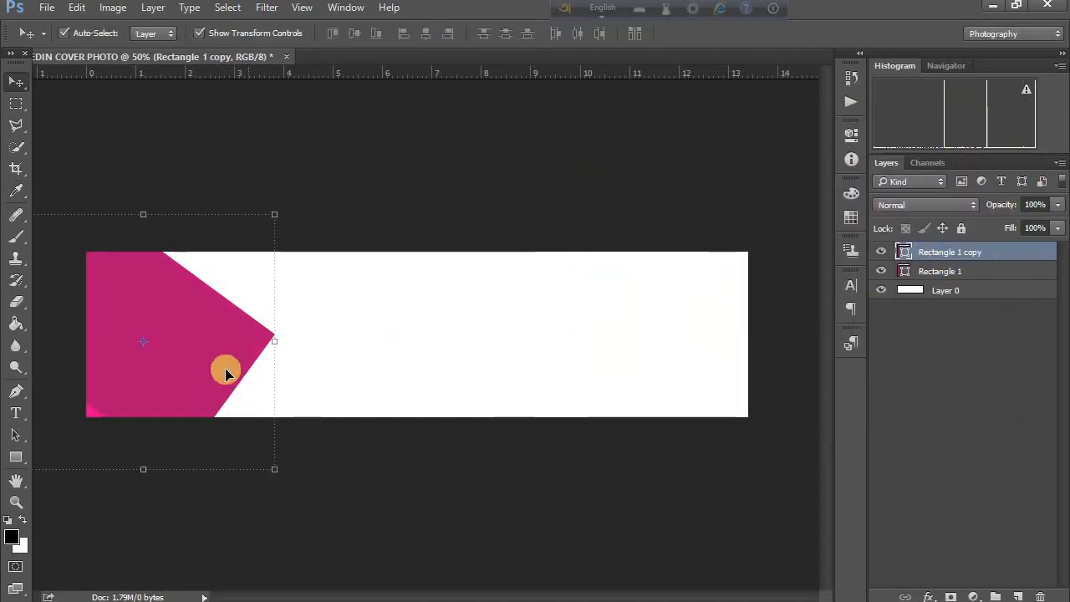
Step: Hide Rectangle 1 and stretch the dark magenta copy to about 105% height, covering the banner's lower-left corner
left_click_drag(209, 359, 234, 365)
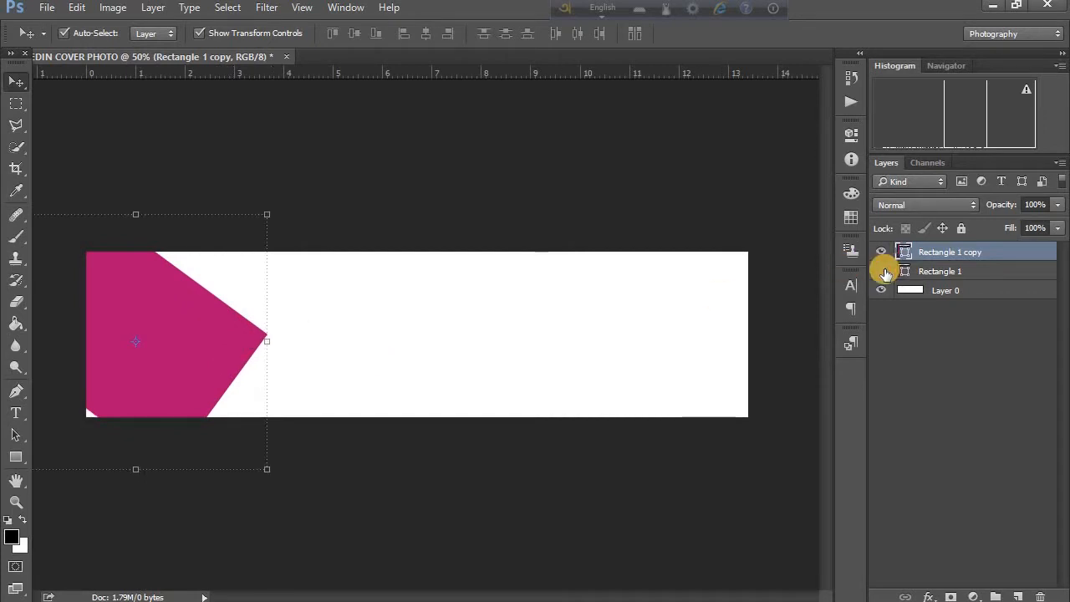
left_click(881, 270)
left_click(142, 469)
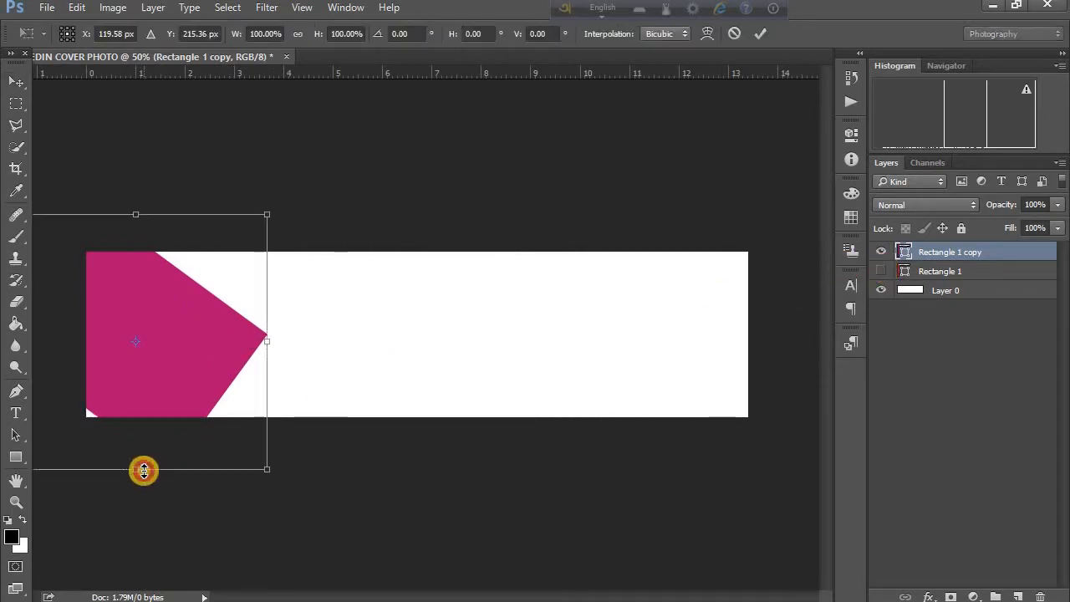
left_click_drag(141, 476, 138, 482)
left_click_drag(184, 380, 181, 375)
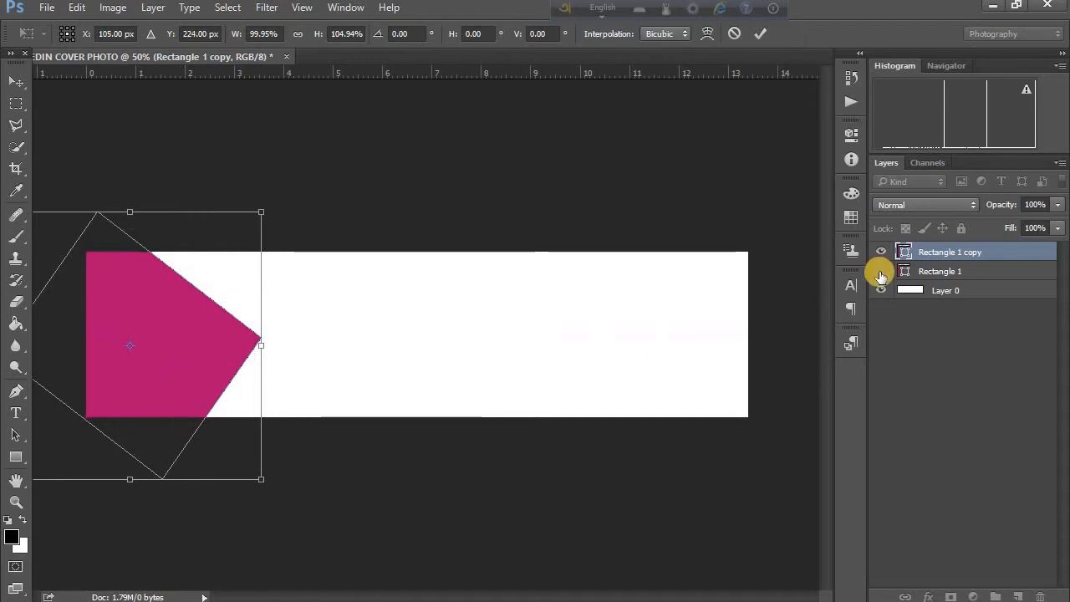
left_click(880, 271)
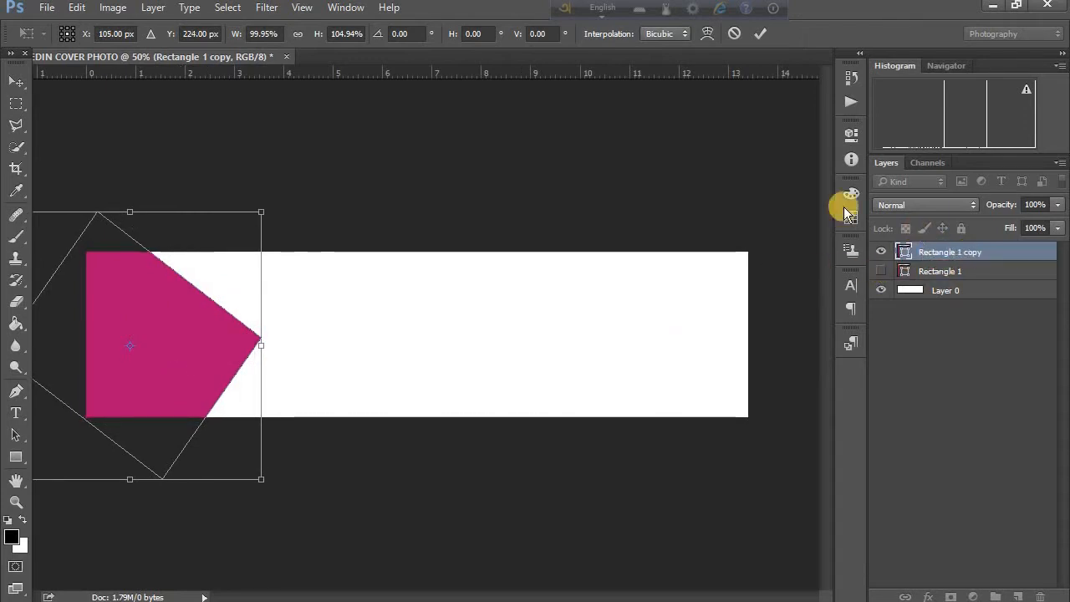
left_click(757, 33)
Step: Move the Rectangle 1 copy layer beneath Rectangle 1 and make Rectangle 1 visible again
left_click_drag(943, 238, 943, 281)
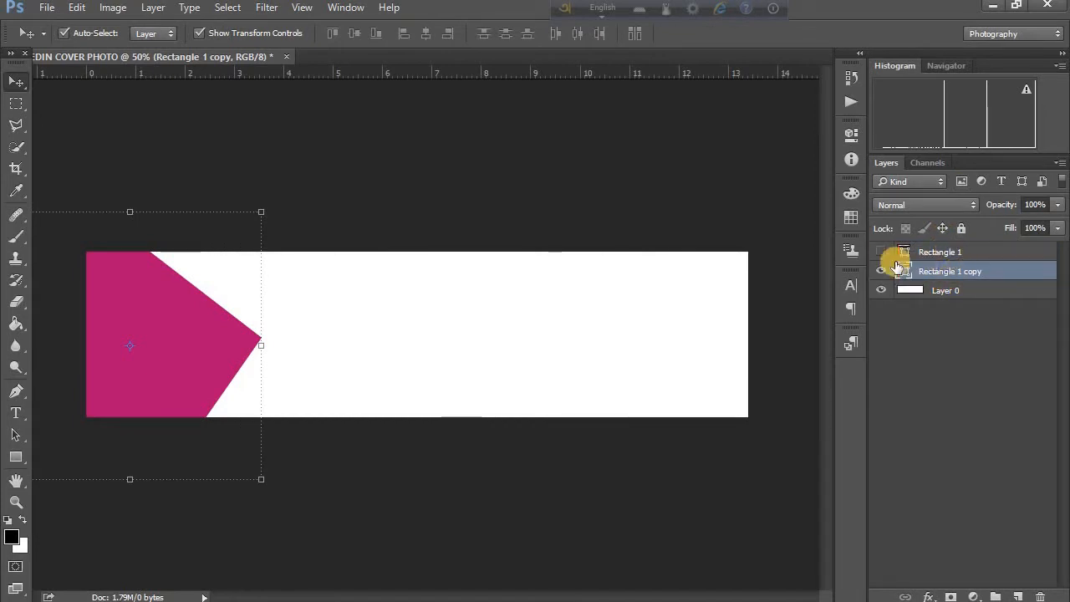
left_click(882, 251)
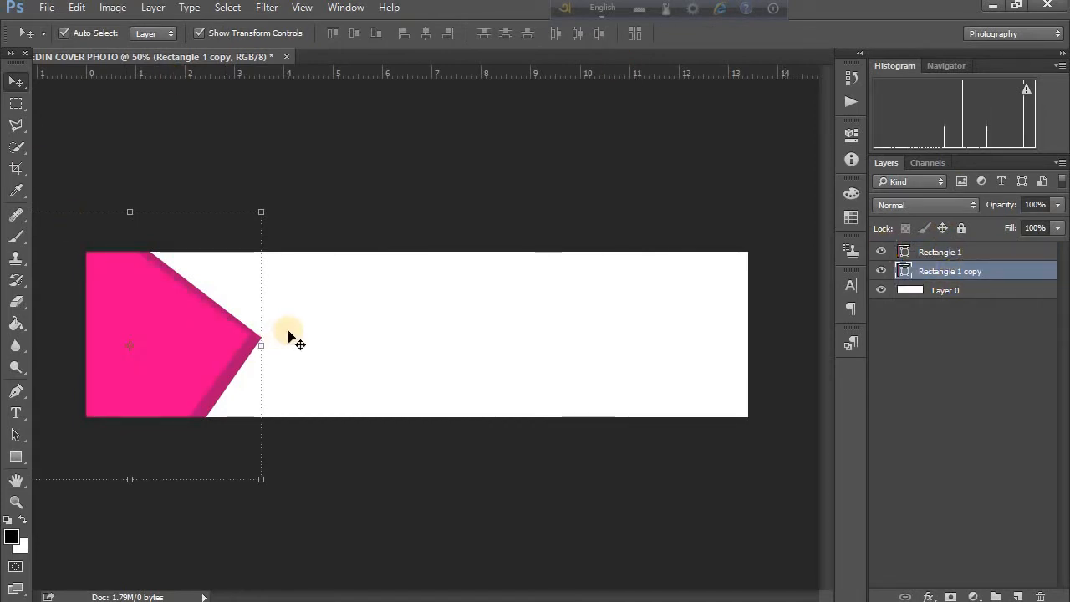
Step: Reposition the bright pink shape and its dark copy to form a wider dark band along the arrow's two right-hand edges
left_click(242, 282)
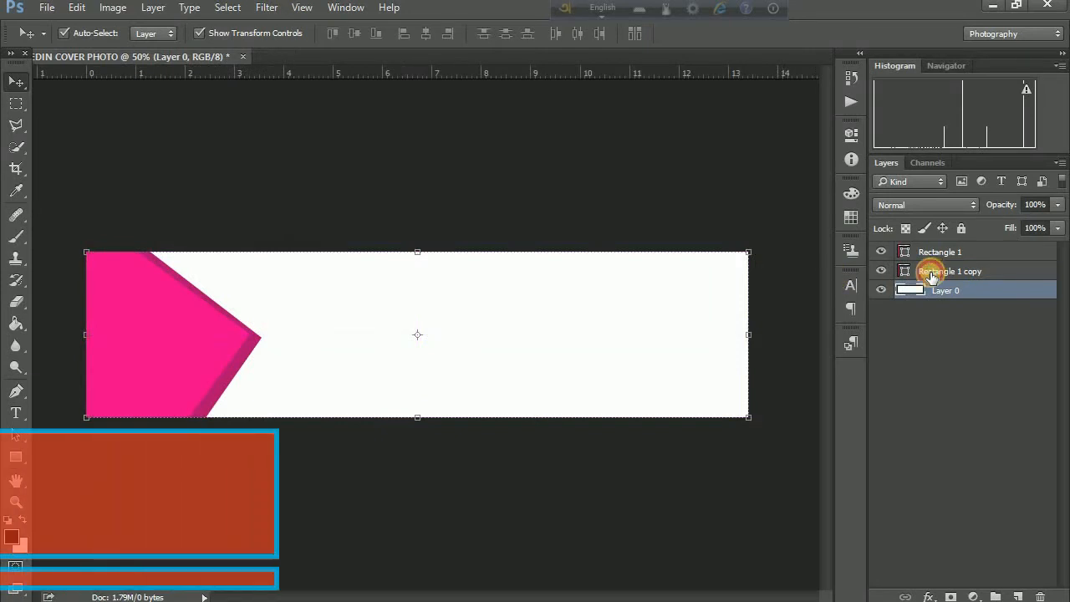
left_click(920, 272)
left_click_drag(243, 283, 253, 275)
left_click_drag(442, 324, 432, 331)
left_click_drag(186, 327, 251, 337)
left_click(246, 336)
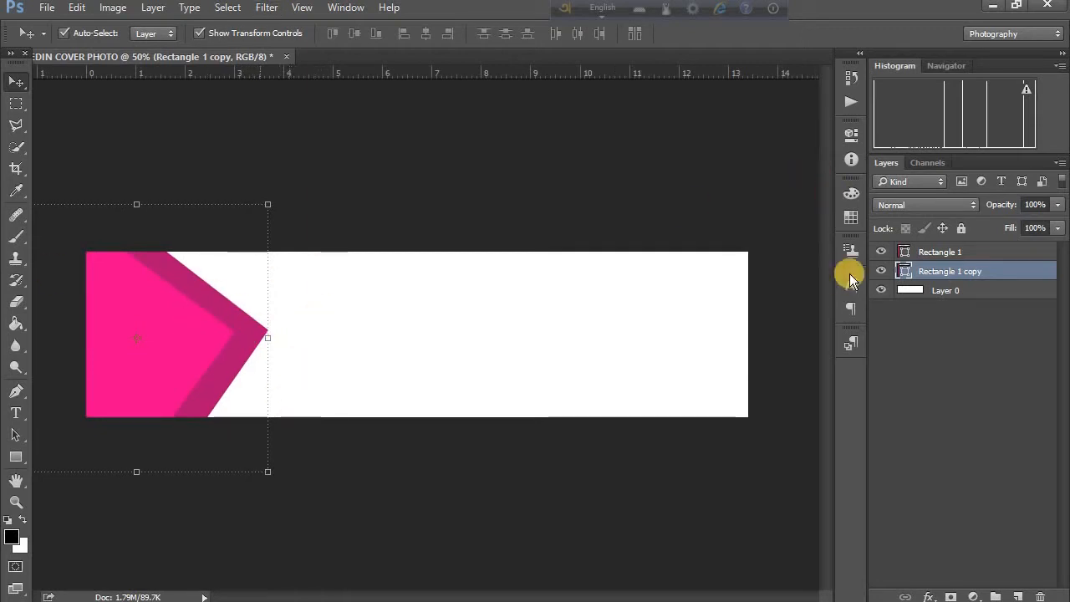
Step: Add a drop shadow to the Rectangle 1 copy layer with an angle of 130°, distance of 18 px and size of 35 px
double_click(928, 271)
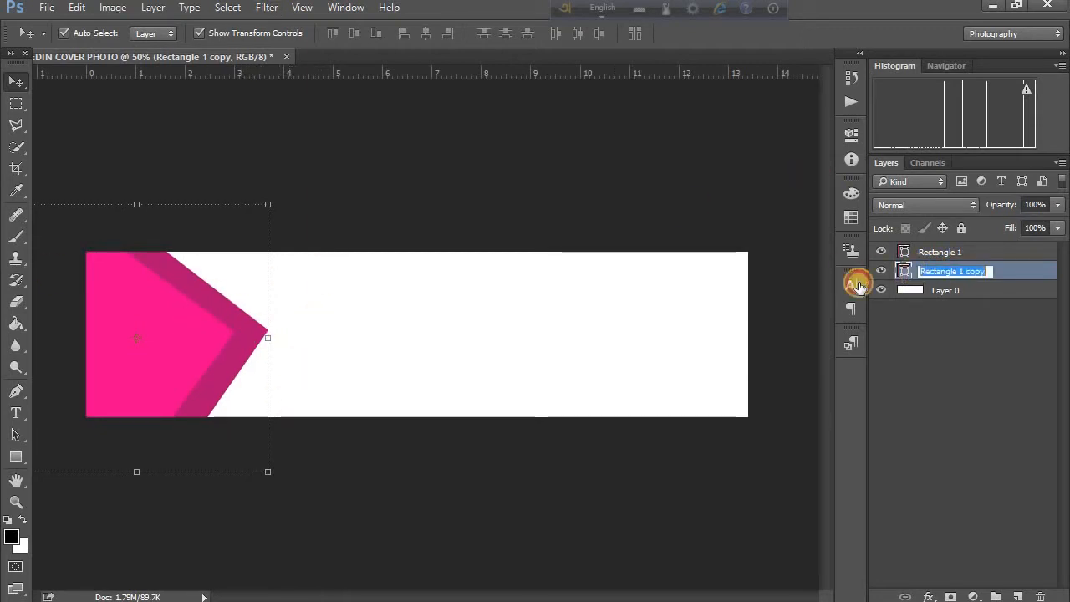
double_click(1011, 273)
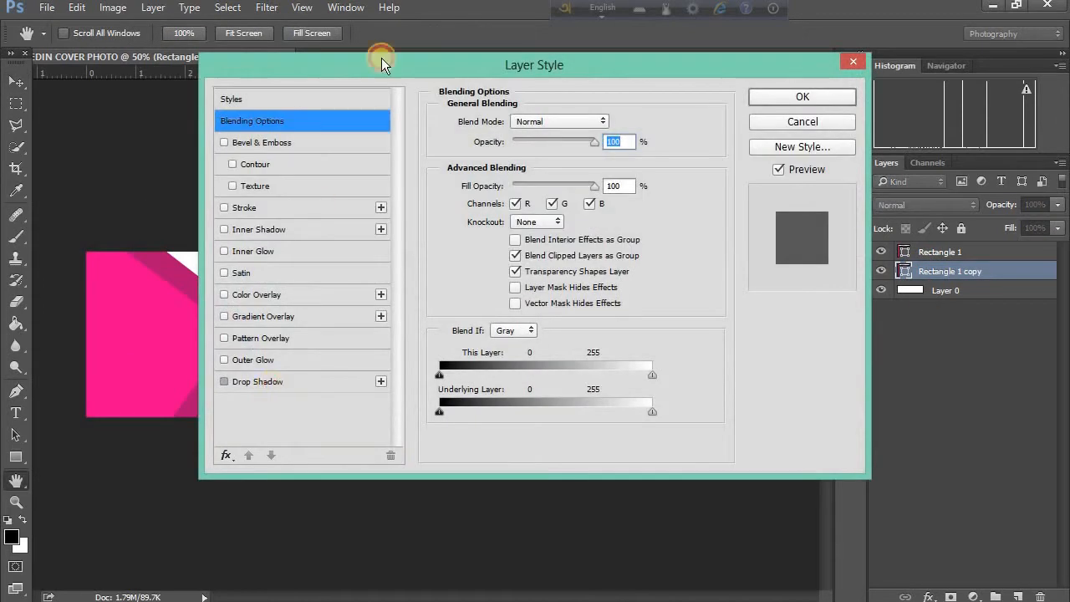
left_click(257, 382)
left_click_drag(351, 65, 662, 67)
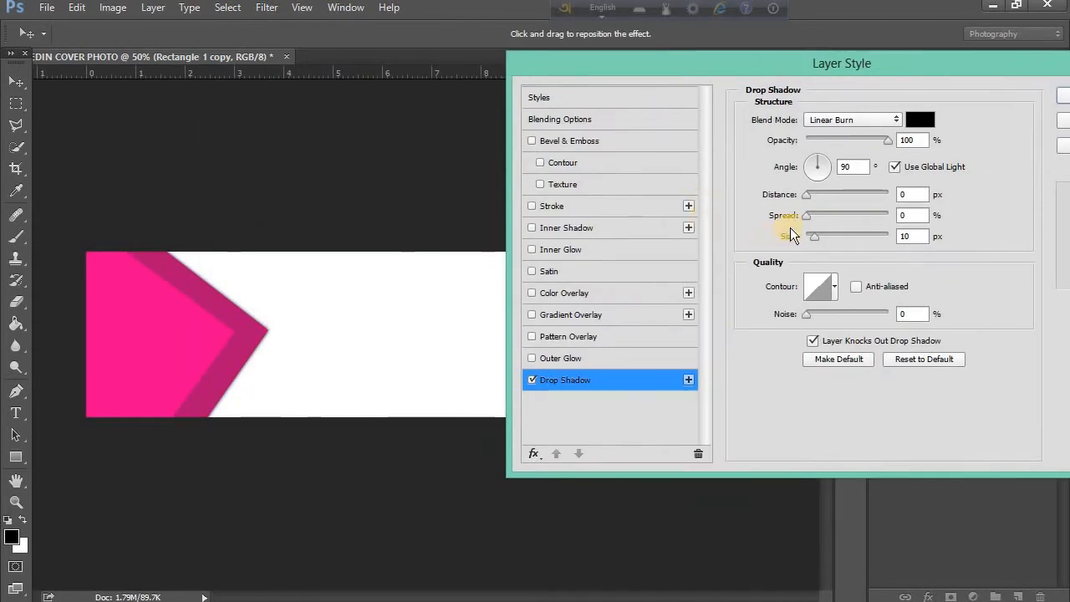
mouse_move(820, 237)
left_mouse_down()
mouse_move(833, 237)
mouse_move(821, 239)
left_mouse_up()
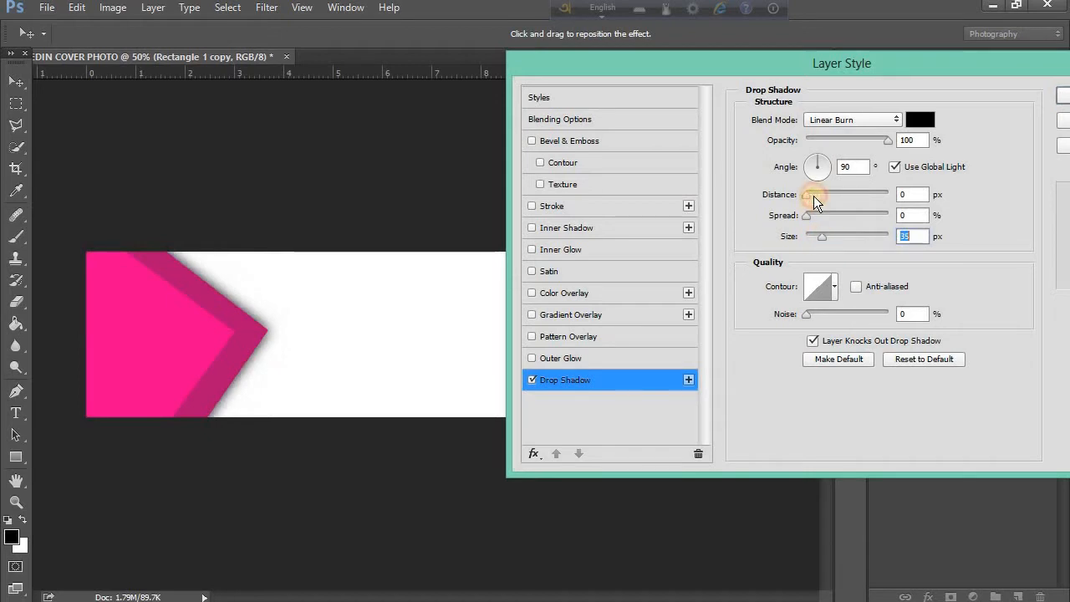
left_click_drag(833, 197, 809, 217)
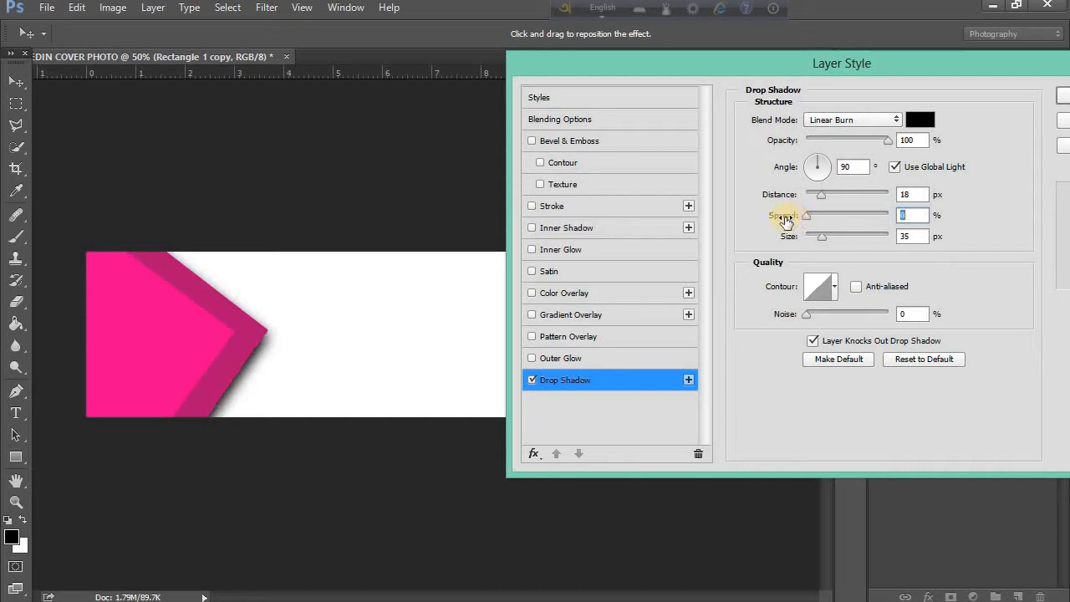
left_click_drag(795, 187, 808, 155)
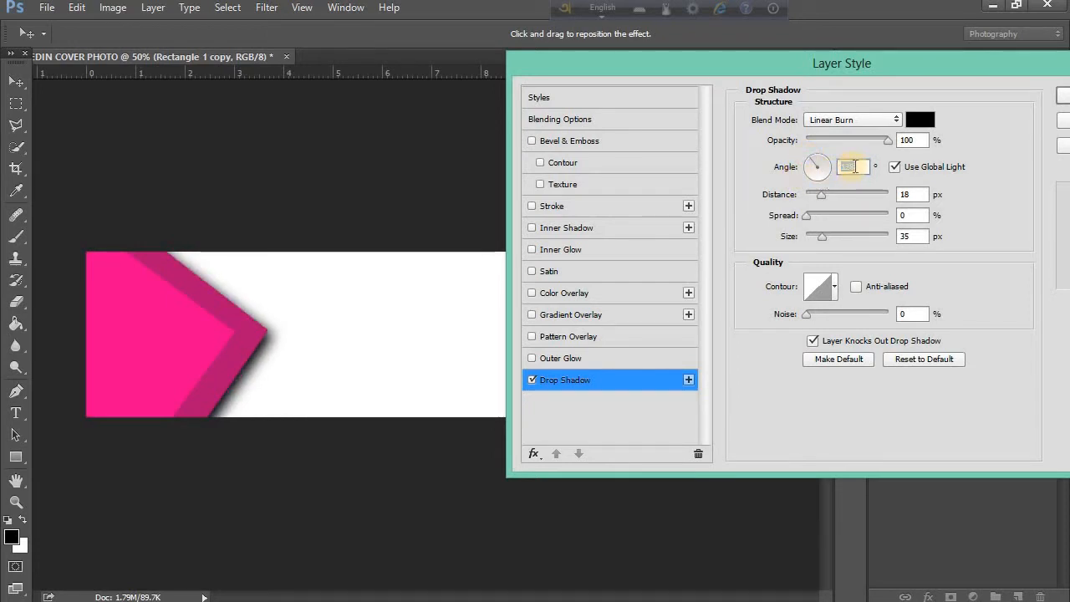
type("130")
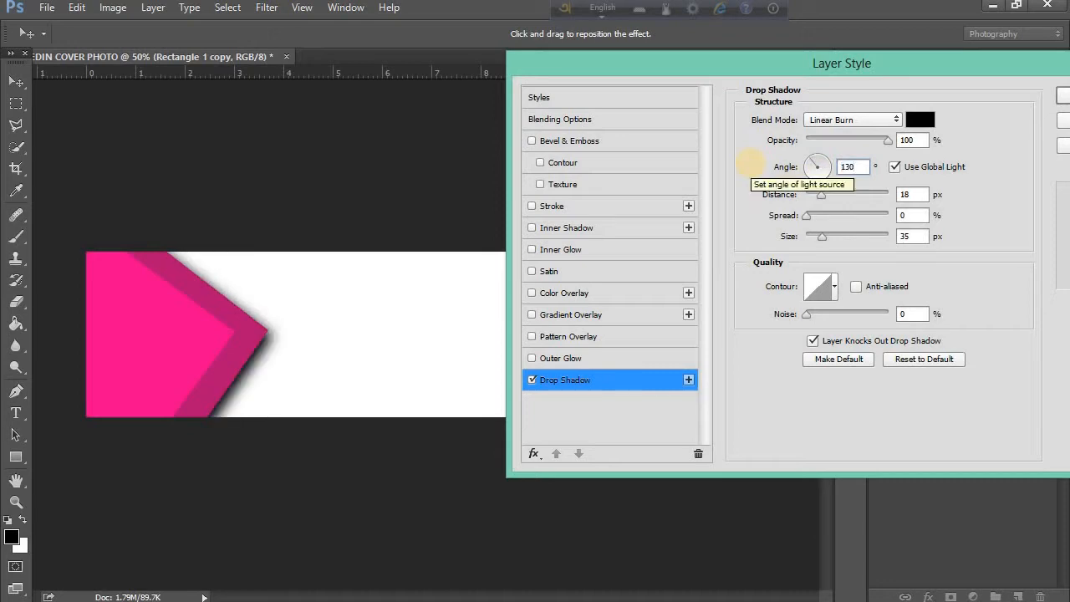
left_click(1063, 99)
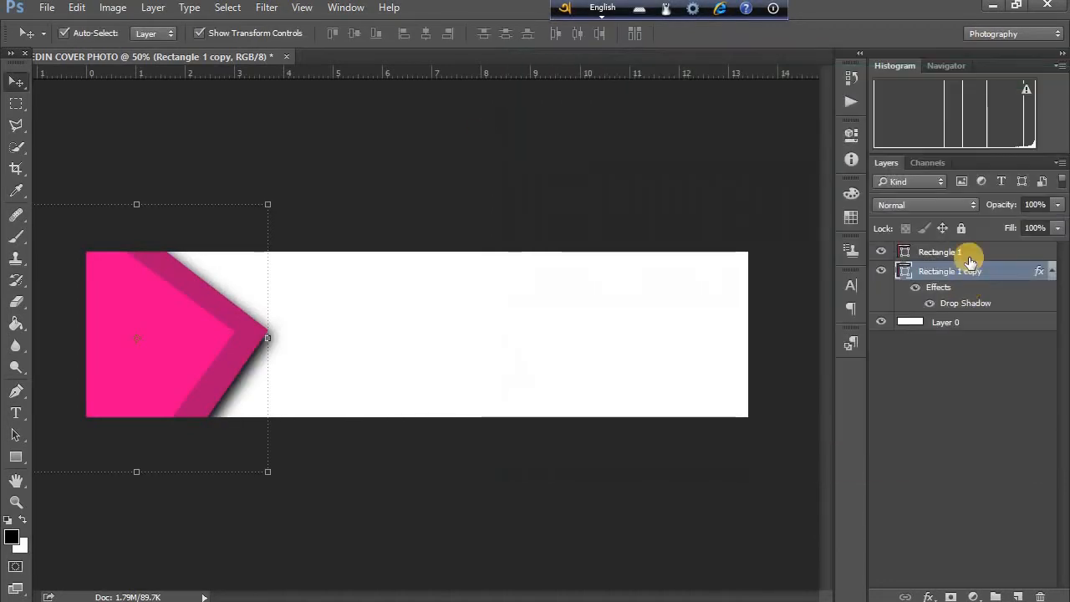
Step: Add a drop shadow to the Rectangle 1 layer with a distance of 0 px and a size of 10 px
double_click(1009, 242)
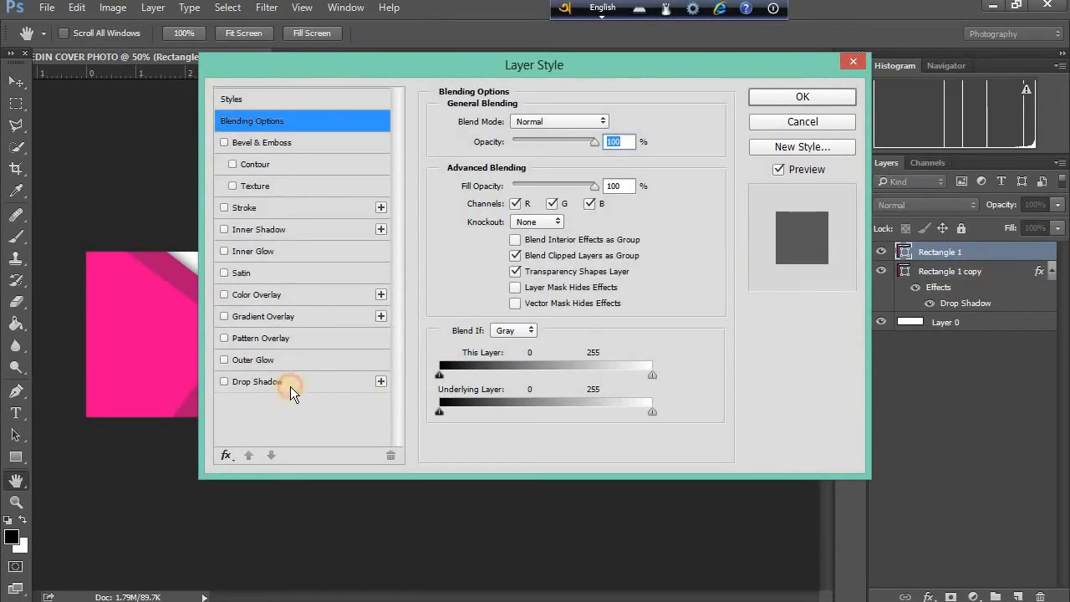
left_click(284, 386)
left_click_drag(339, 64, 623, 77)
mouse_move(796, 254)
left_mouse_down()
mouse_move(781, 252)
mouse_move(805, 251)
left_mouse_up()
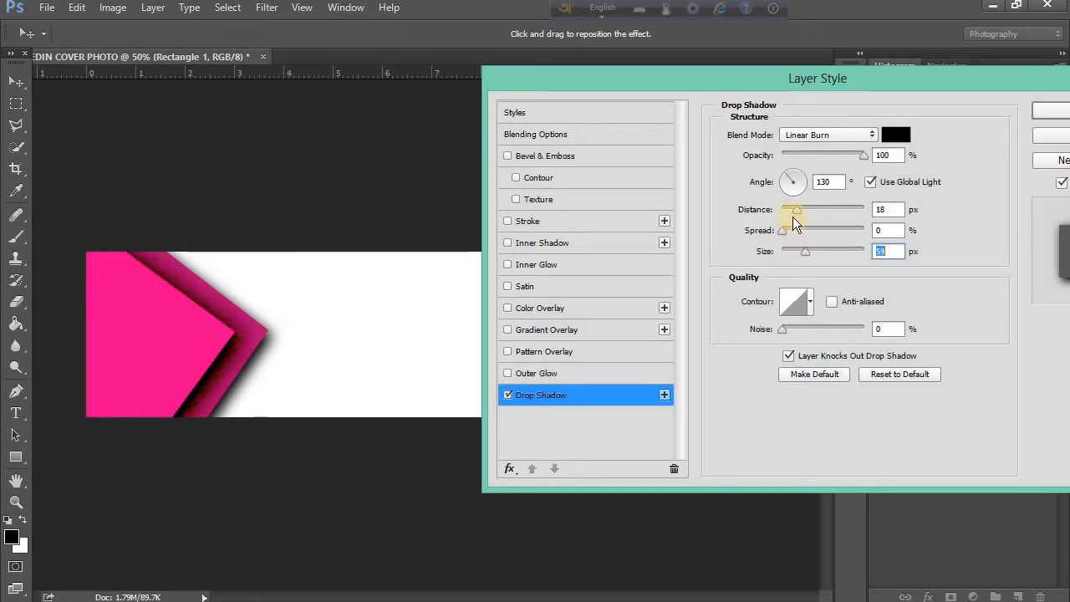
left_click_drag(791, 211, 782, 213)
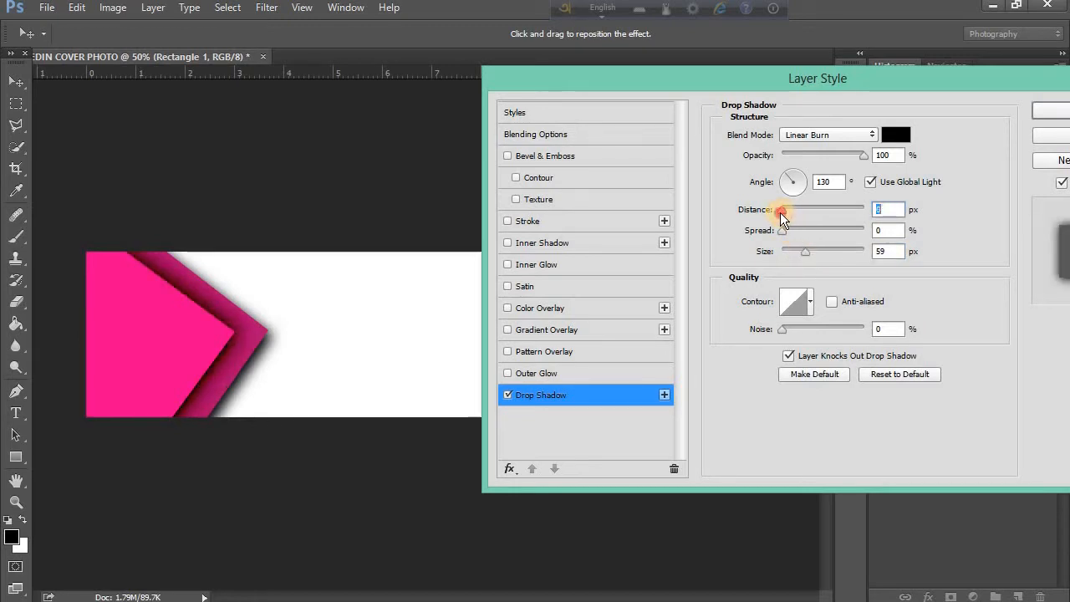
mouse_move(805, 251)
left_mouse_down()
mouse_move(782, 255)
mouse_move(792, 256)
left_mouse_up()
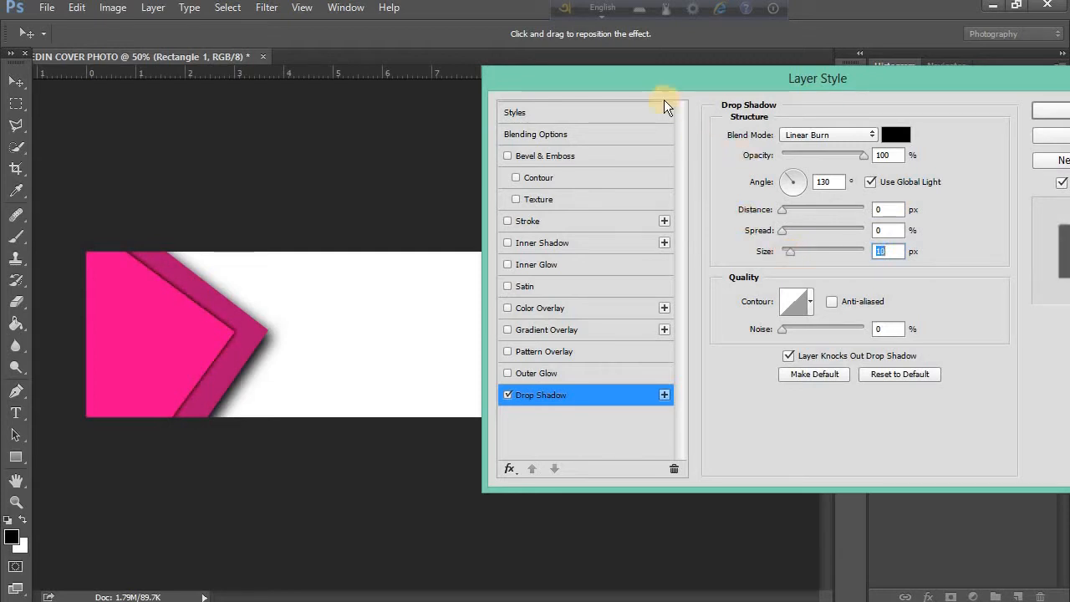
left_click_drag(677, 87, 567, 87)
left_click(978, 109)
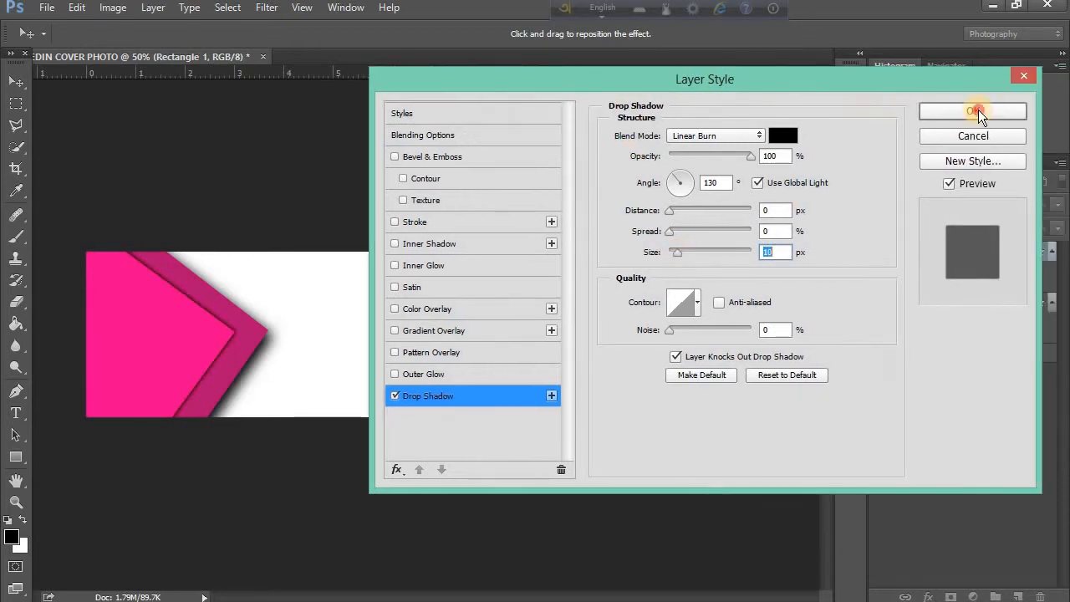
left_click(317, 132)
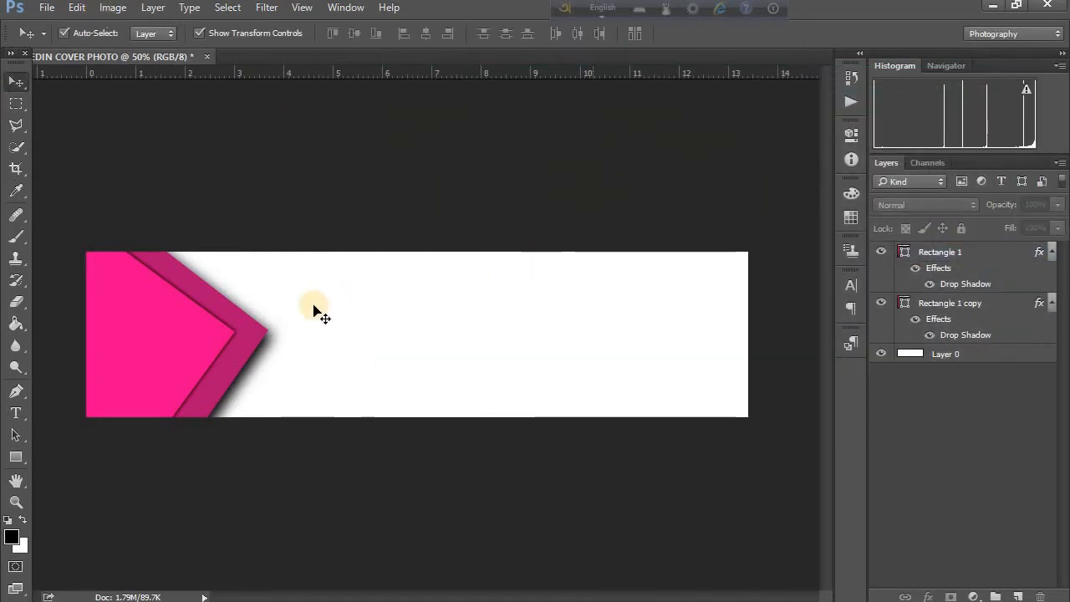
Step: Convert the Rectangle 1 and Rectangle 1 copy layers together into a single smart object
left_click(940, 254)
left_click(948, 303, "shift")
right_click(948, 304)
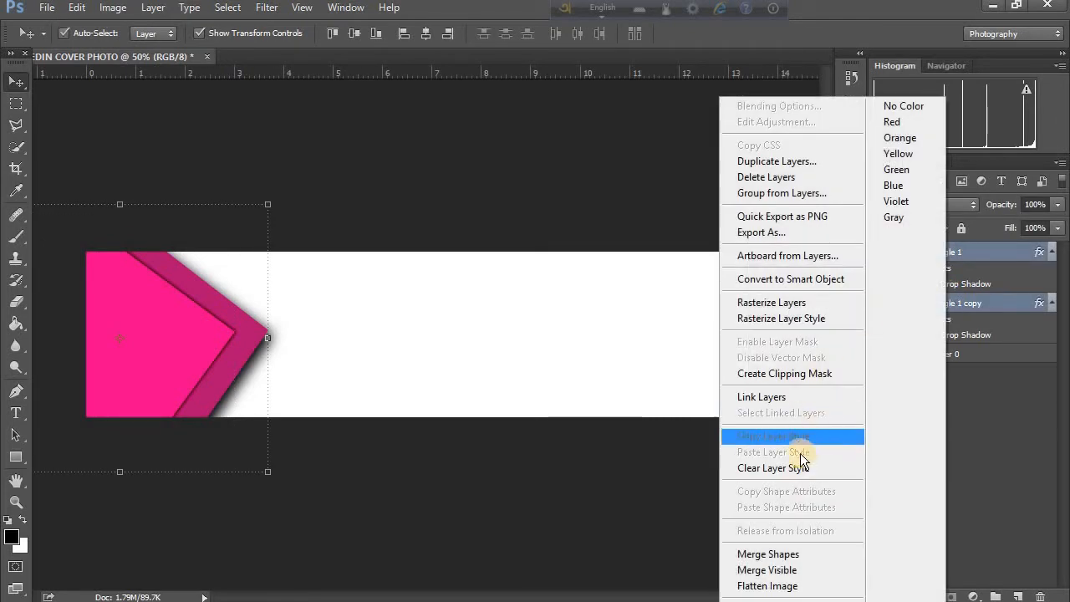
left_click(794, 279)
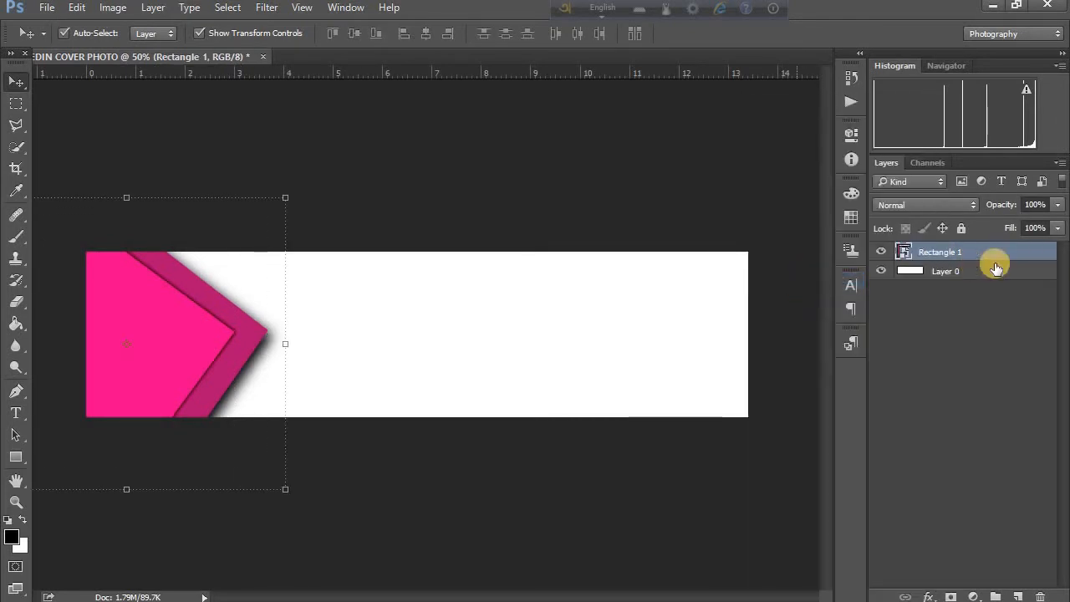
Step: Duplicate the Rectangle 1 smart object as Rectangle 1 copy and move the duplicate to the right half of the banner
right_click(977, 251)
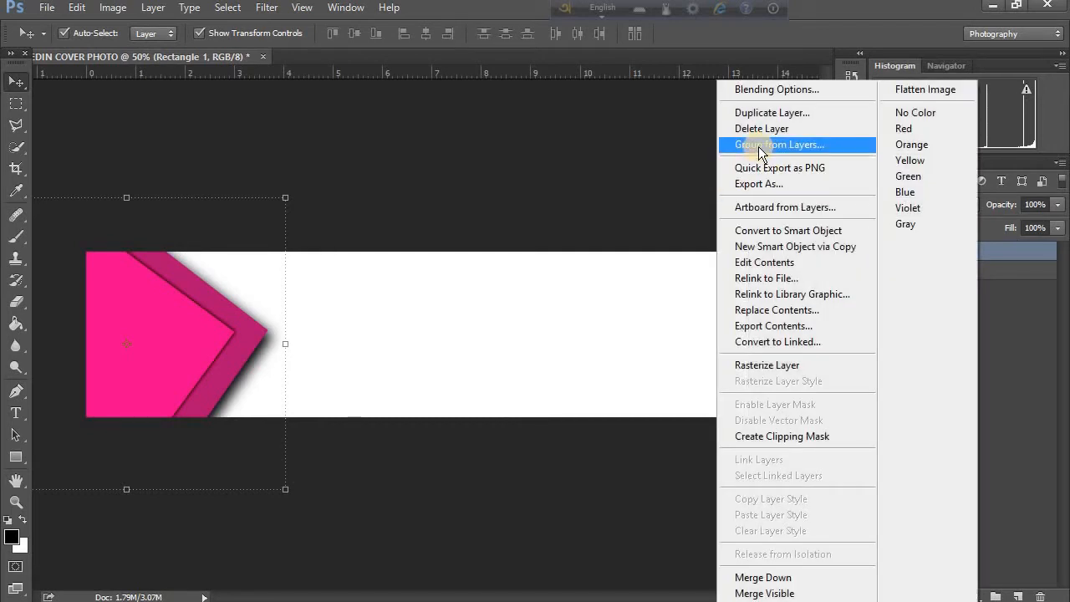
left_click(683, 182)
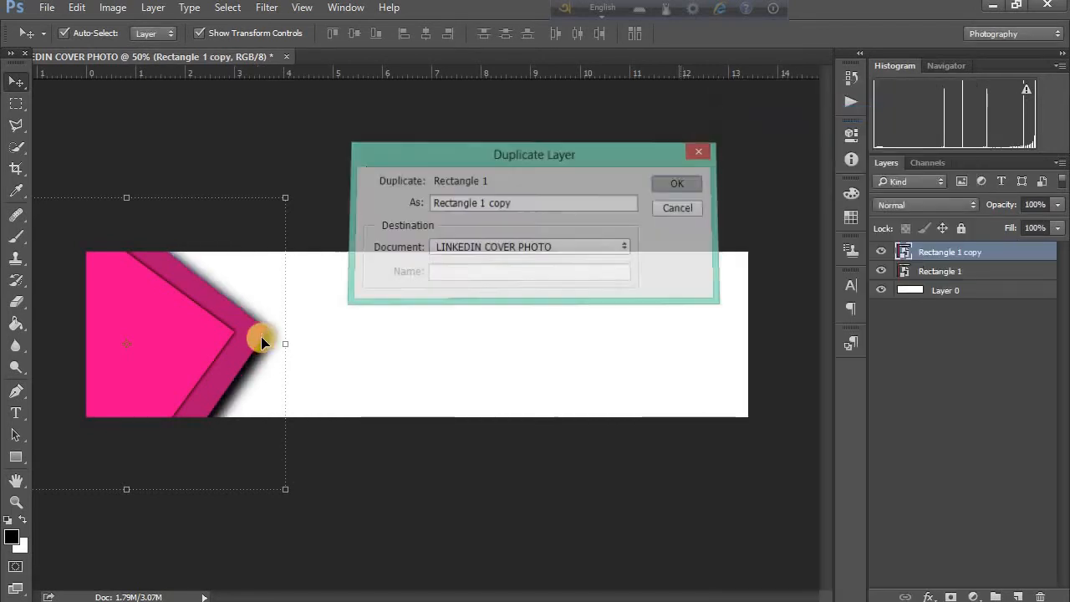
left_click_drag(259, 282, 341, 287)
left_click(972, 251)
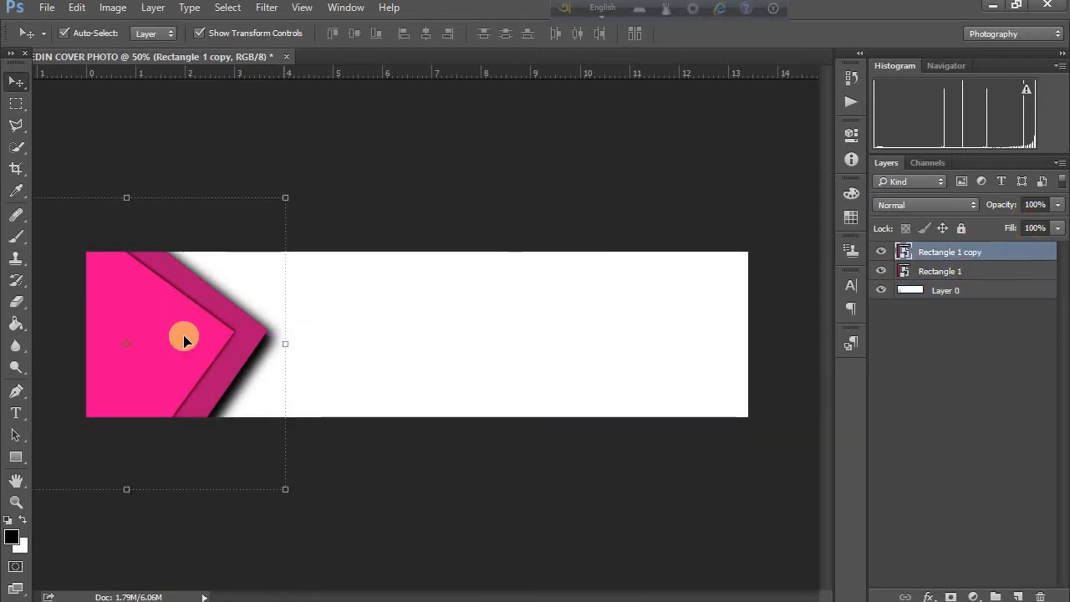
left_click_drag(226, 327, 599, 338)
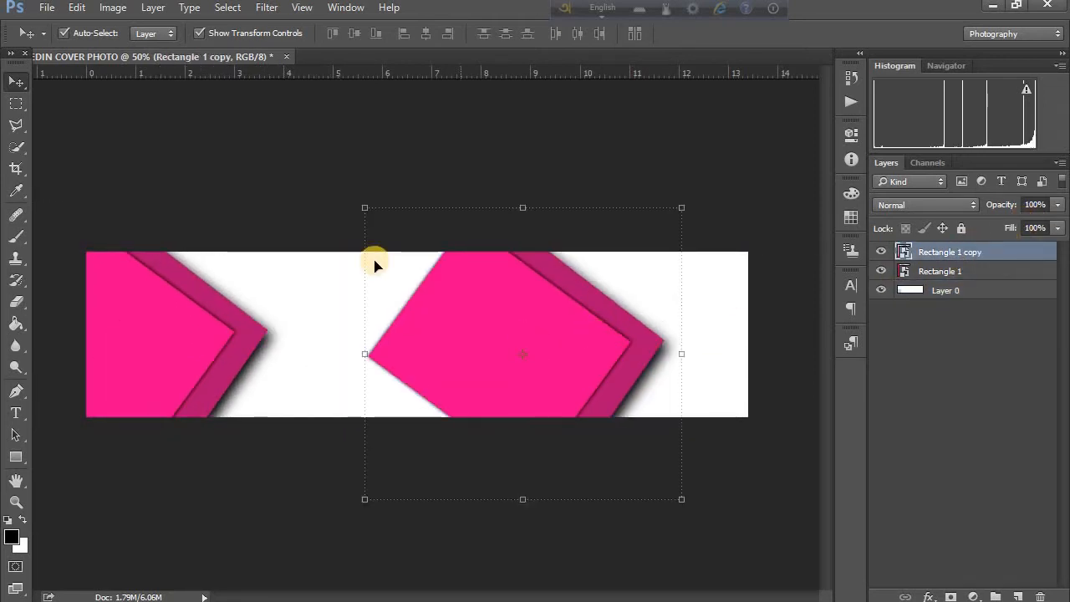
right_click(441, 305)
left_click(102, 116)
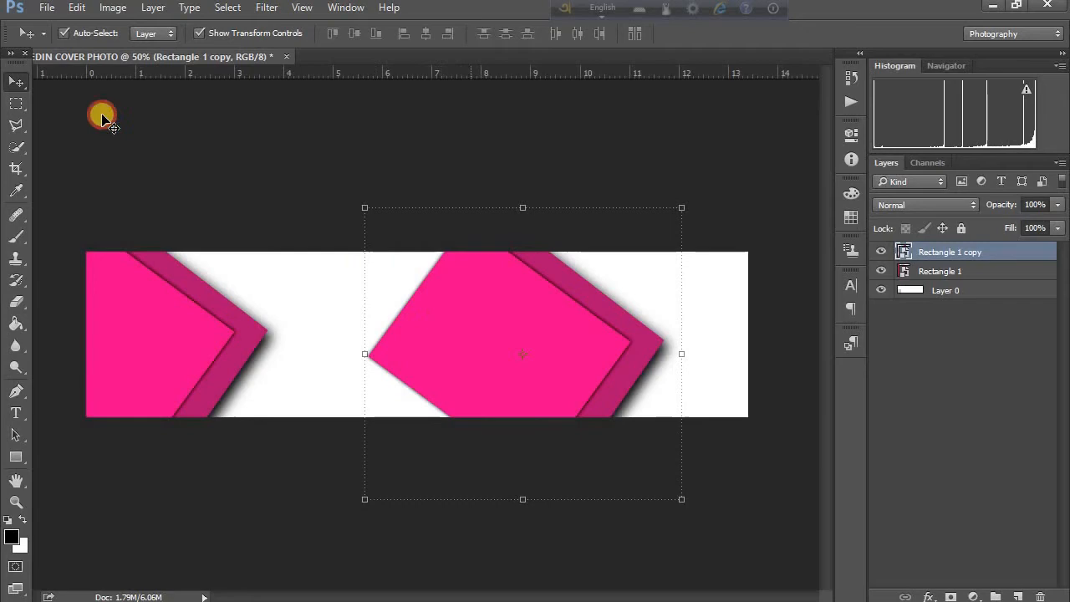
left_click(76, 8)
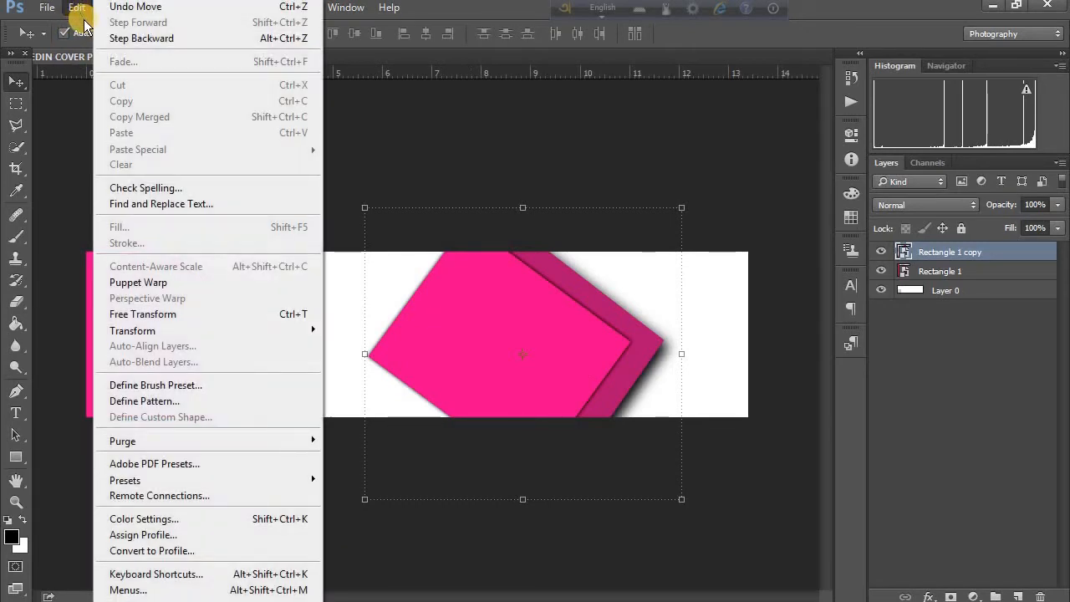
left_click(42, 15)
left_click(45, 9)
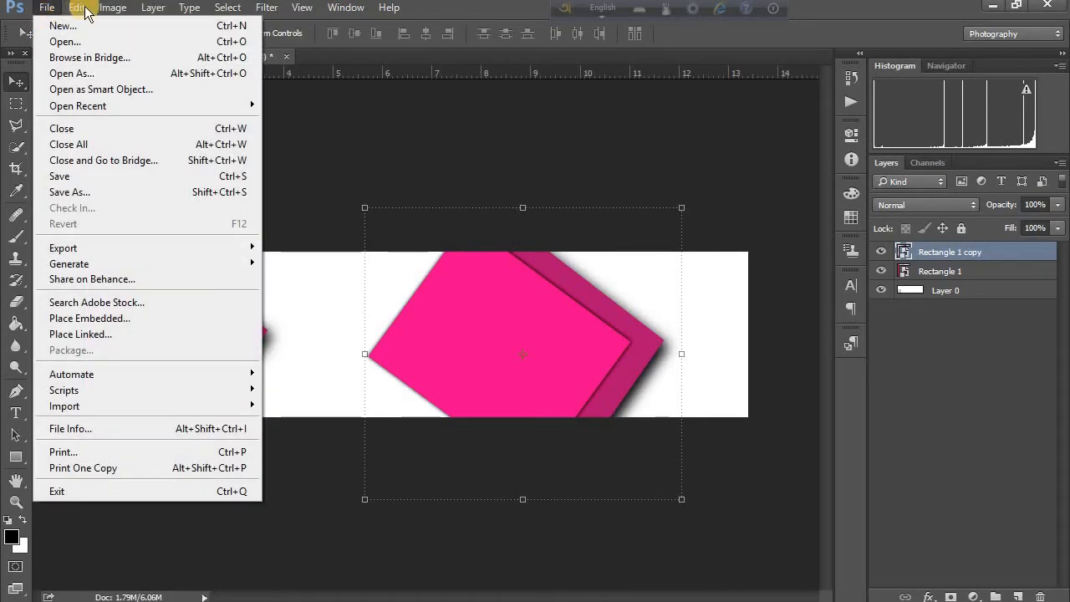
left_click(77, 8)
left_click(113, 8)
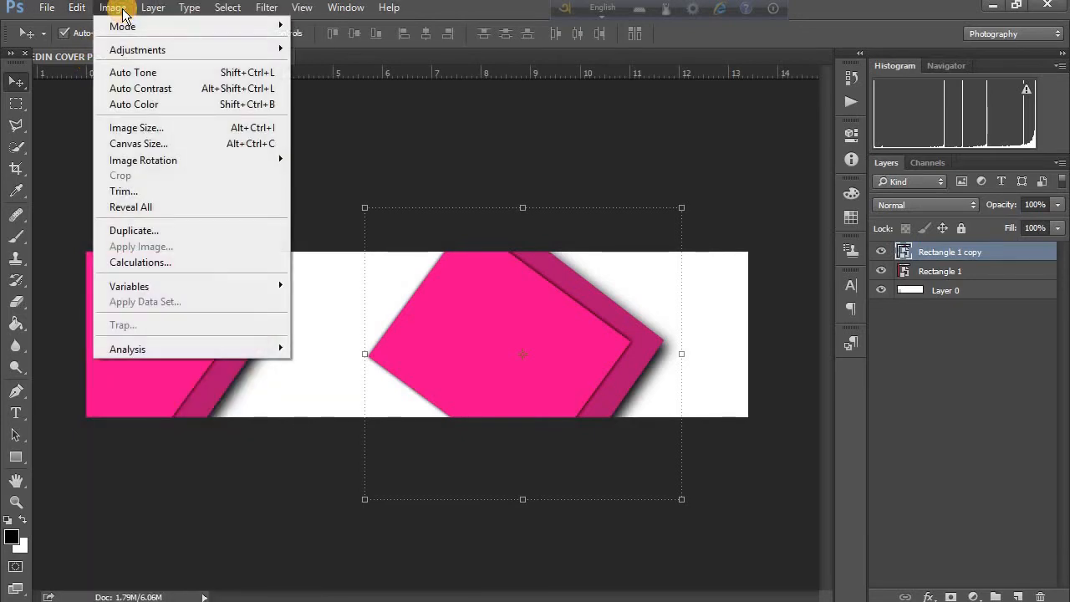
mouse_move(154, 8)
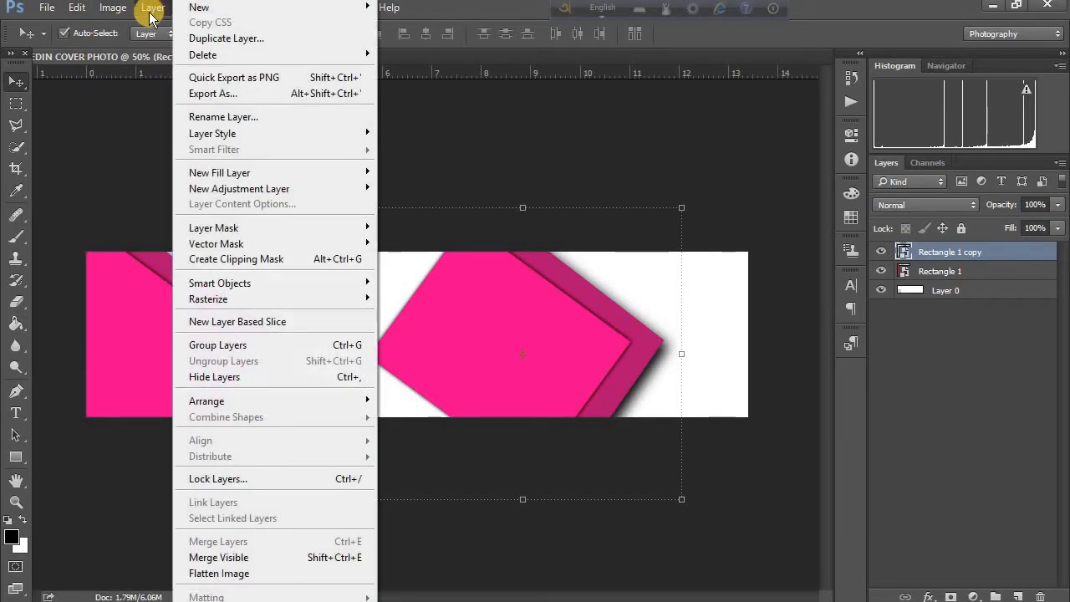
Step: Mirror the Rectangle 1 copy horizontally with Free Transform at about 92% width and 89% height, and place it at the banner's right end
mouse_move(74, 8)
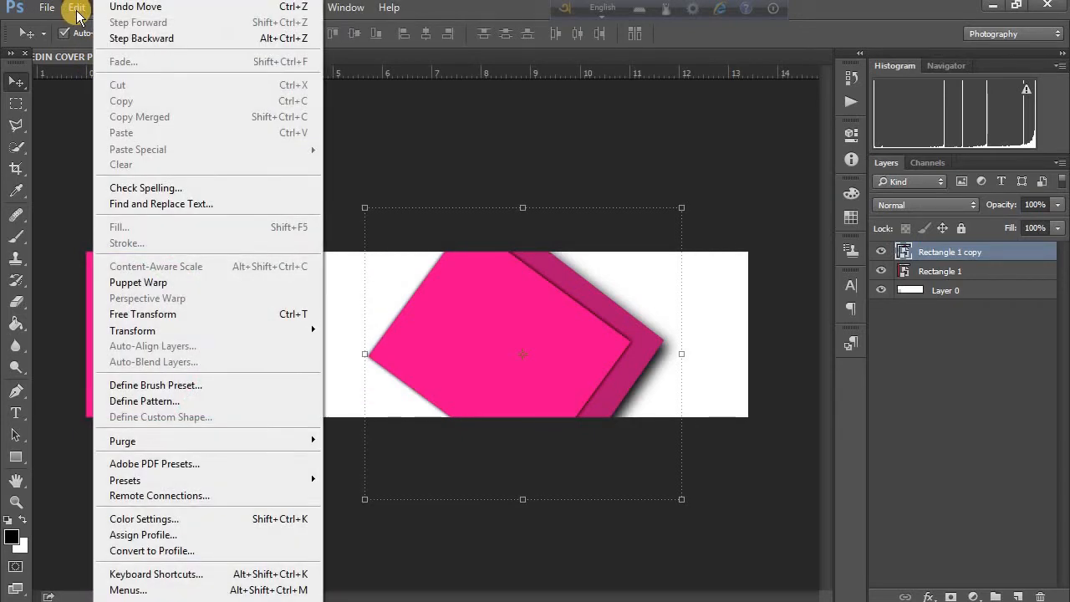
left_click(143, 314)
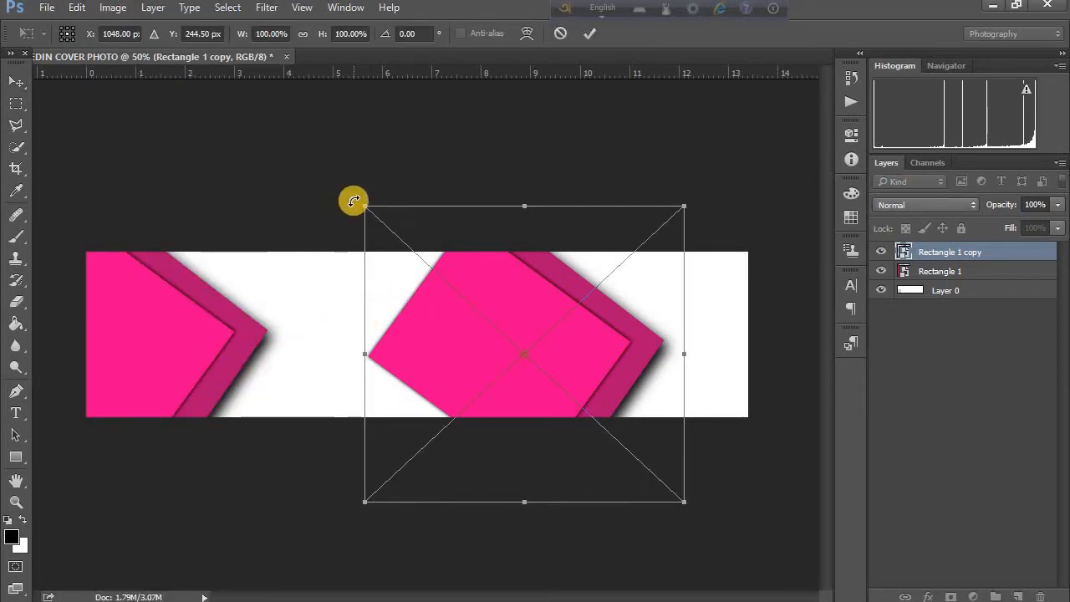
left_click_drag(364, 211, 790, 211)
left_click_drag(739, 286, 761, 291)
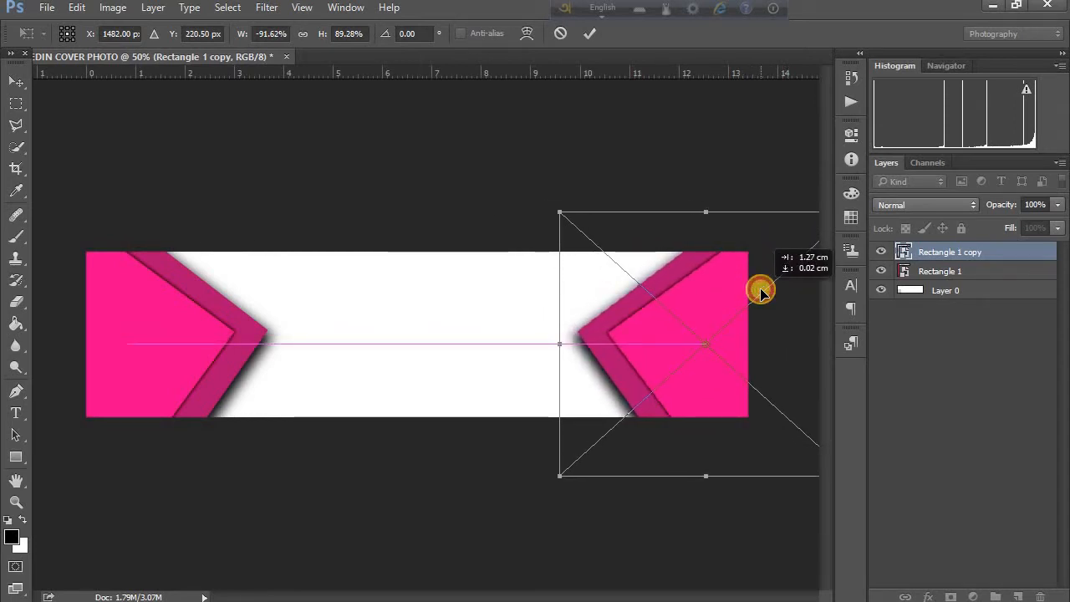
mouse_move(758, 291)
left_mouse_down()
mouse_move(749, 288)
mouse_move(762, 289)
left_mouse_up()
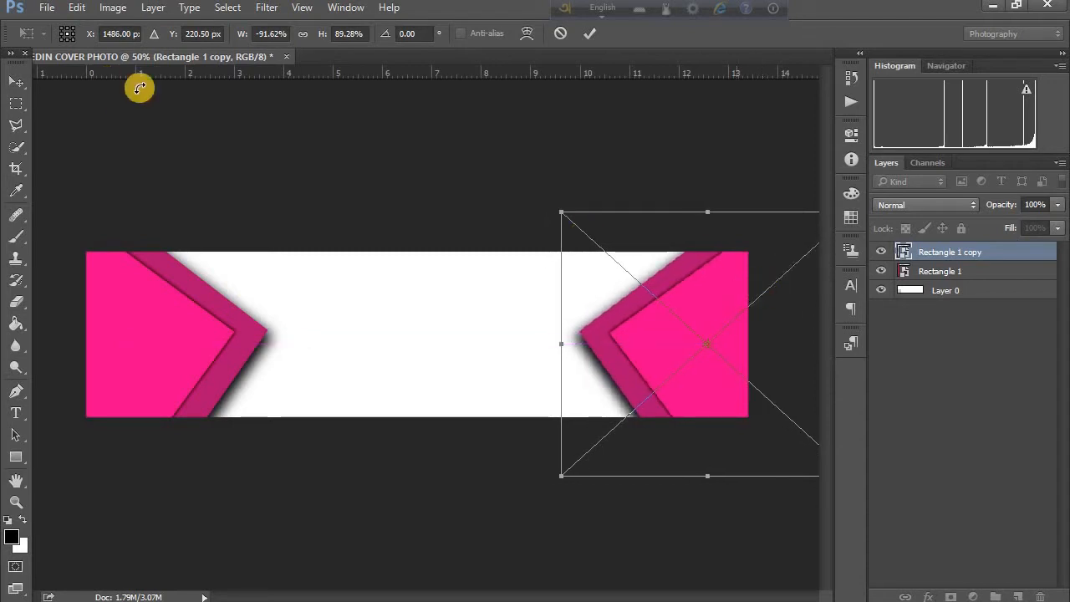
left_click(586, 34)
left_click(518, 325)
mouse_move(649, 353)
left_mouse_down()
mouse_move(329, 346)
mouse_move(450, 357)
mouse_move(644, 349)
left_mouse_up()
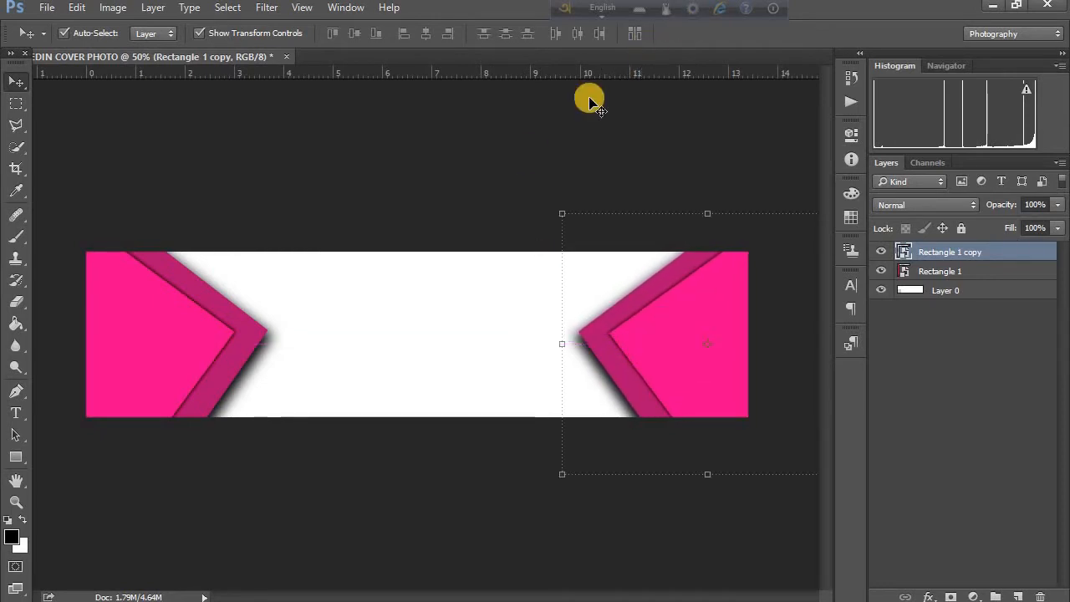
left_click(576, 133)
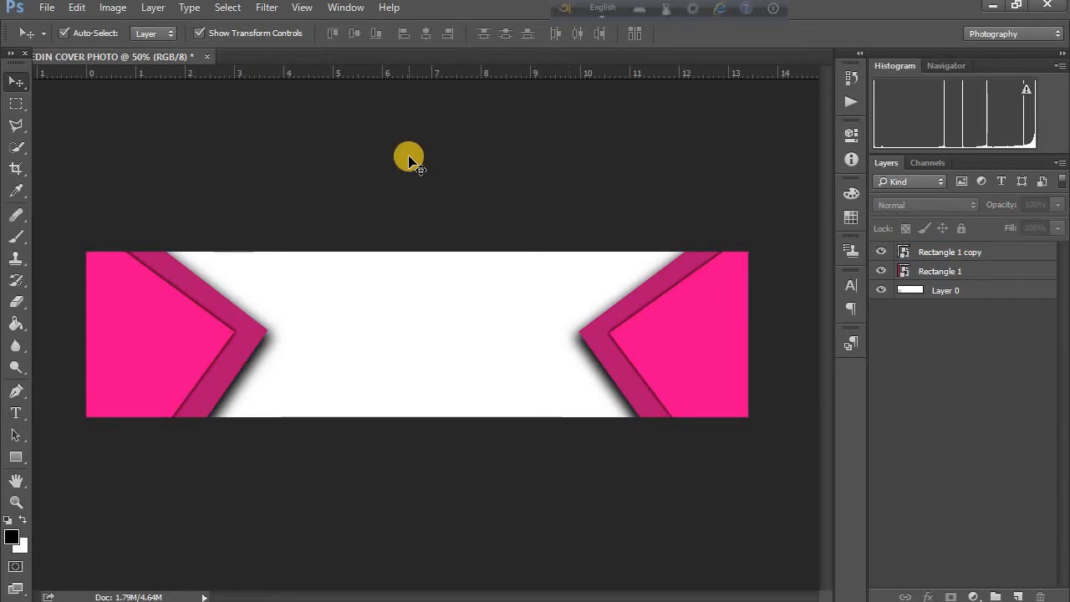
left_click_drag(318, 248, 265, 276)
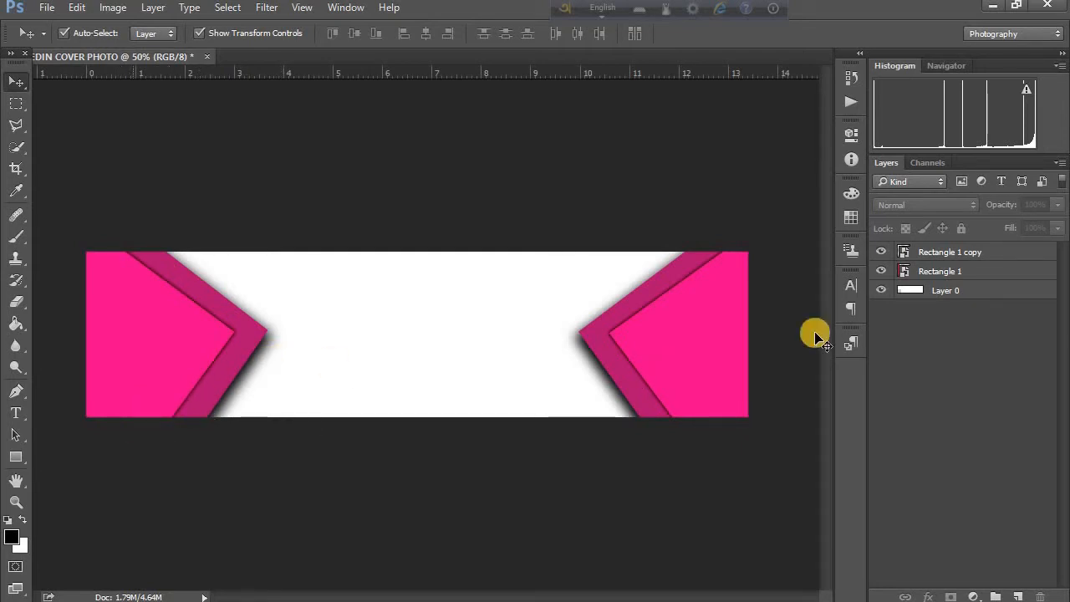
Step: Fill the white background of Layer 0 with light pink e280ba using the Paint Bucket
left_click(925, 292)
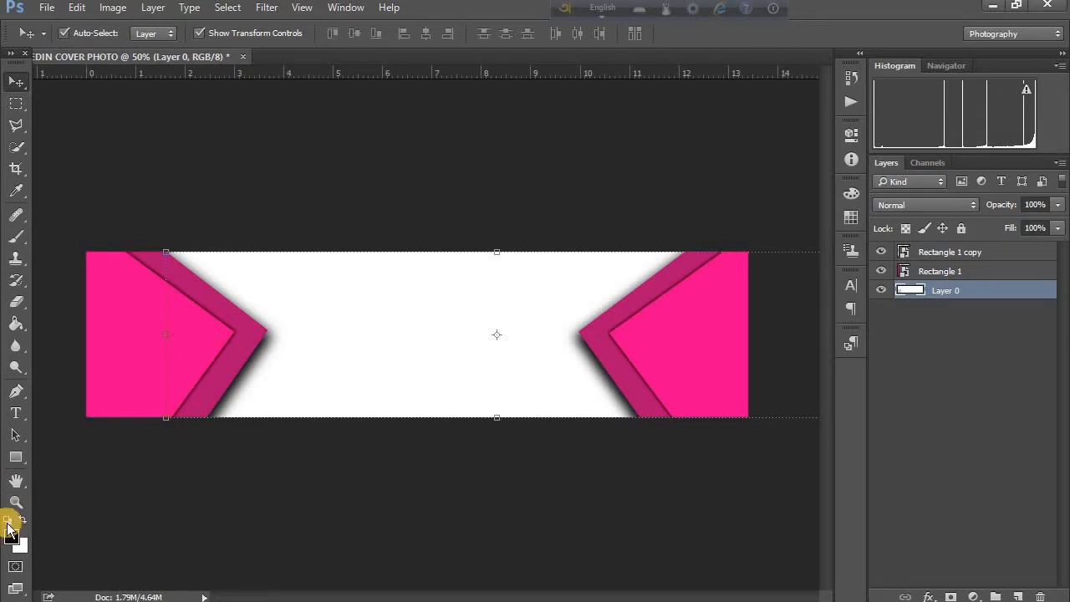
left_click(12, 539)
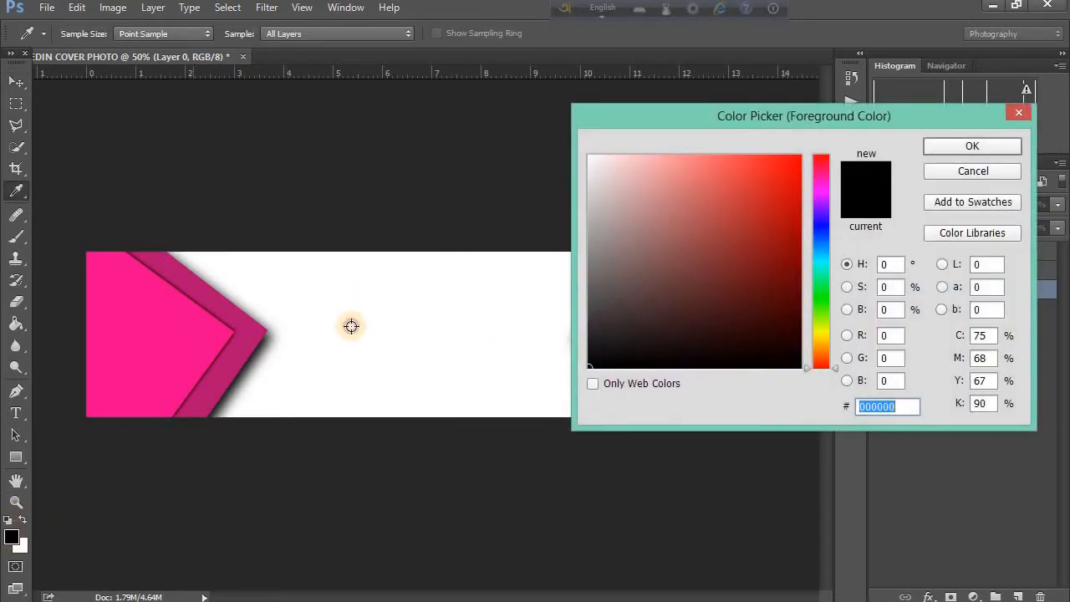
left_click(776, 193)
left_click_drag(776, 193, 680, 179)
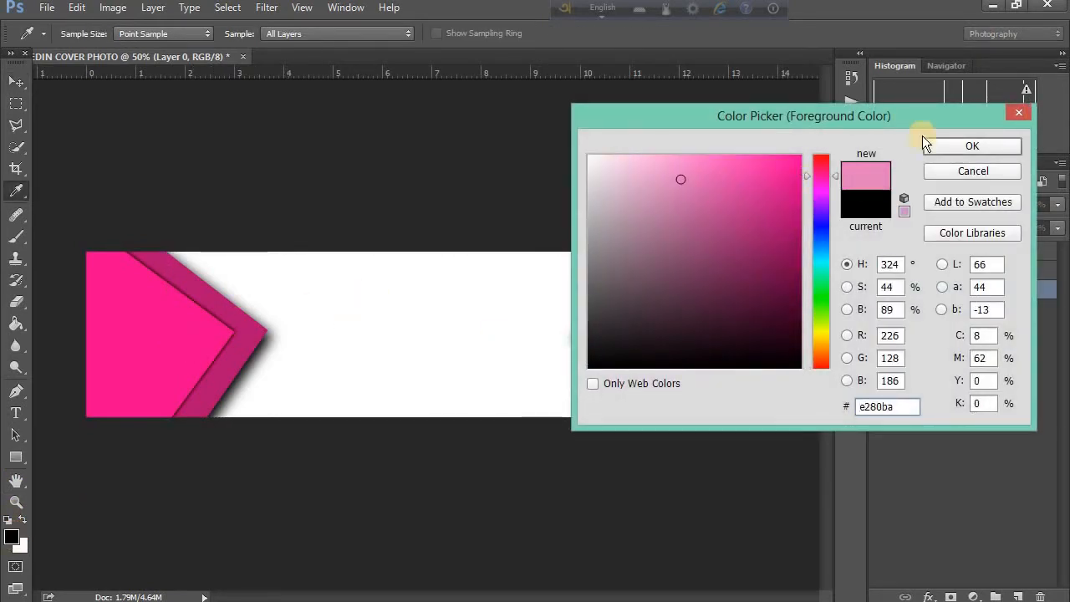
left_click(961, 145)
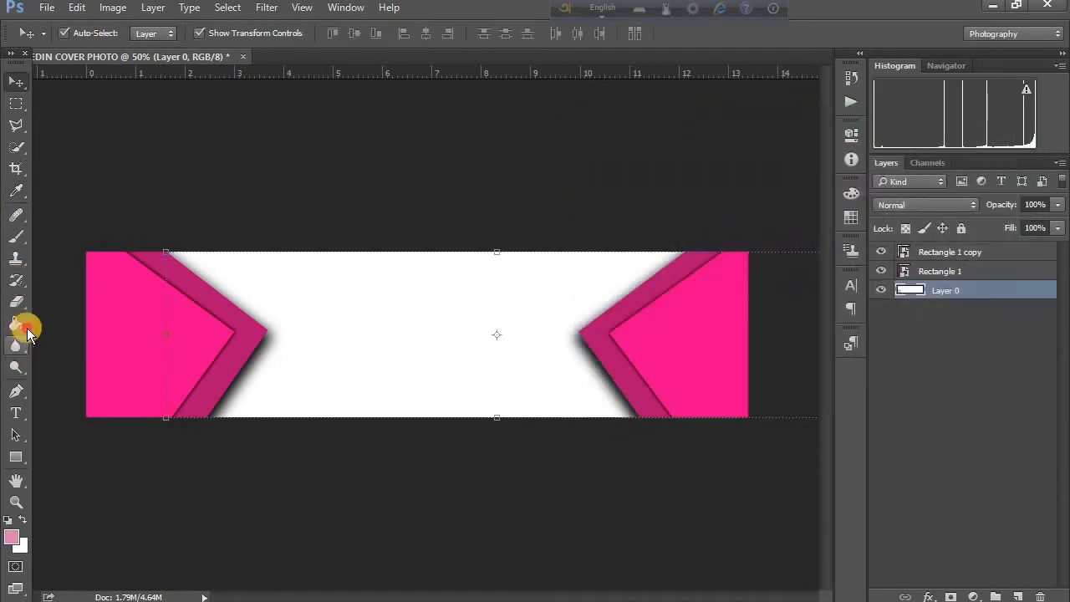
left_click(17, 326)
left_click(387, 313)
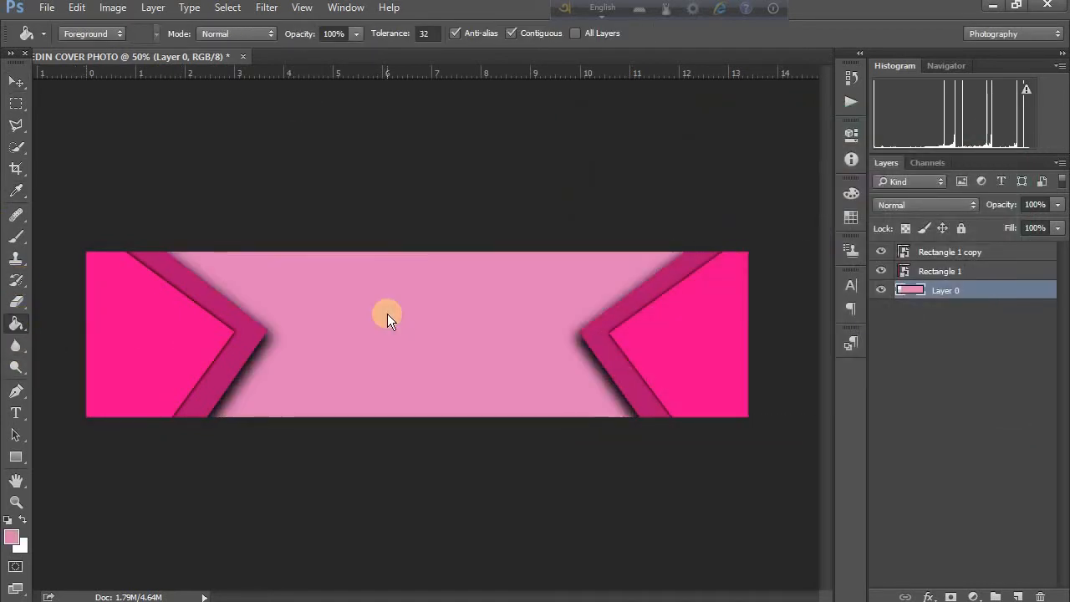
Step: Create a text box across the banner's upper middle between the arrows and set its text color to white ffffff
left_click(17, 413)
left_click_drag(279, 268, 562, 317)
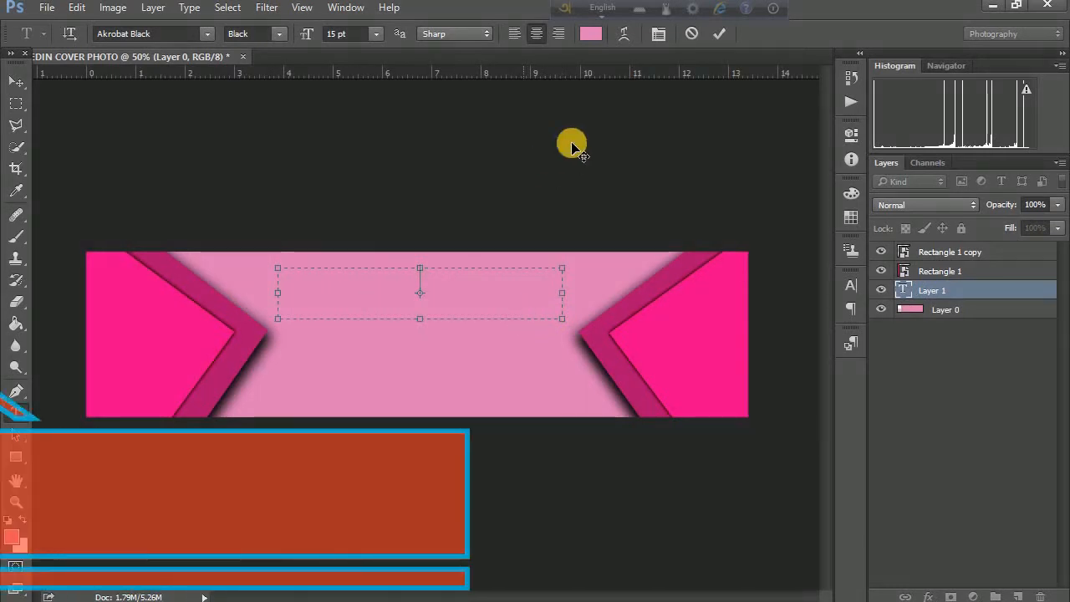
left_click(590, 34)
type("ffffff")
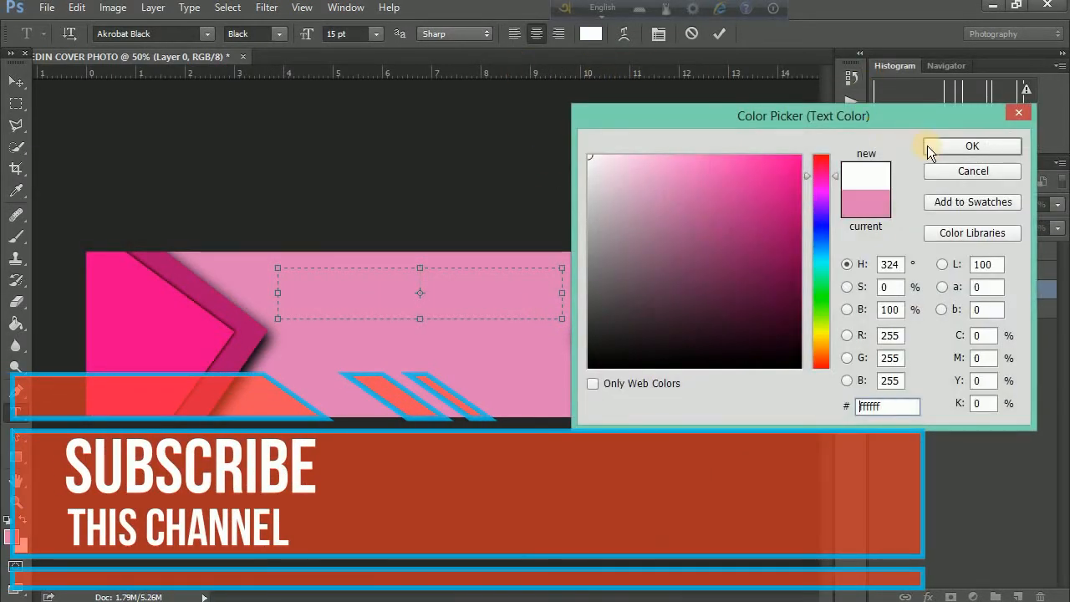
left_click(927, 145)
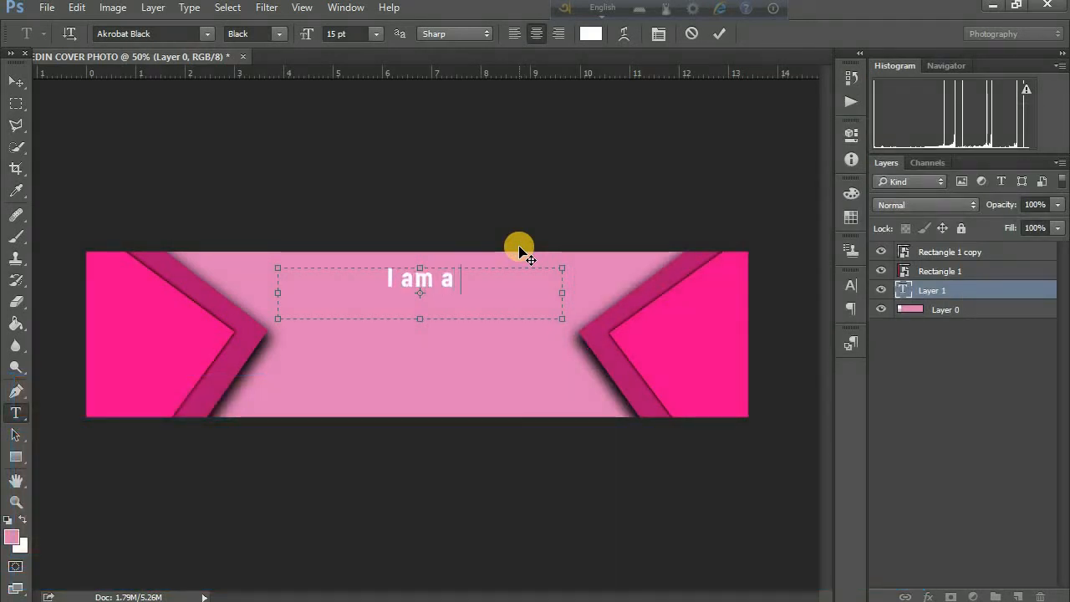
Step: Enter the heading "I am a Graphic Designer" in the text box
type("Gra")
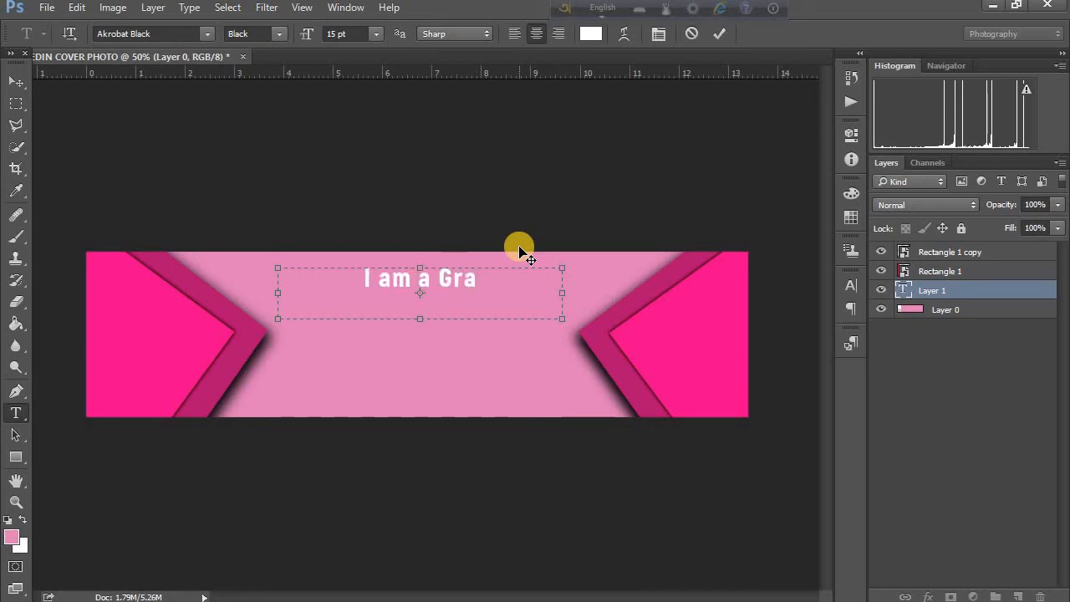
type("phic dE")
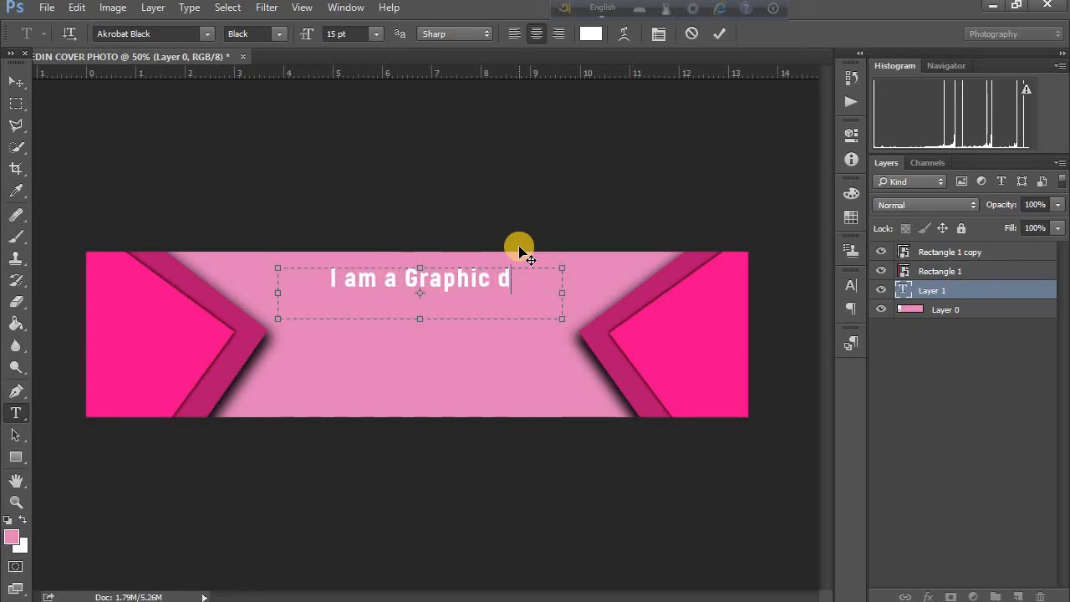
key("BackSpace")
key("BackSpace")
type("Designer")
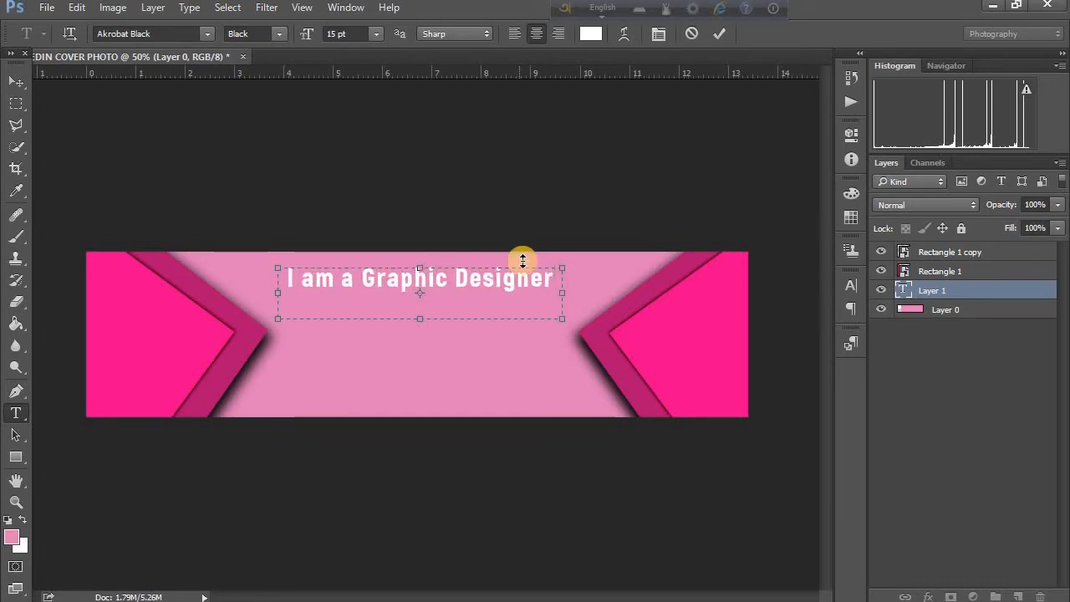
Step: Widen the heading's text box slightly and set the text size to 17 pt
left_click_drag(554, 279, 148, 239)
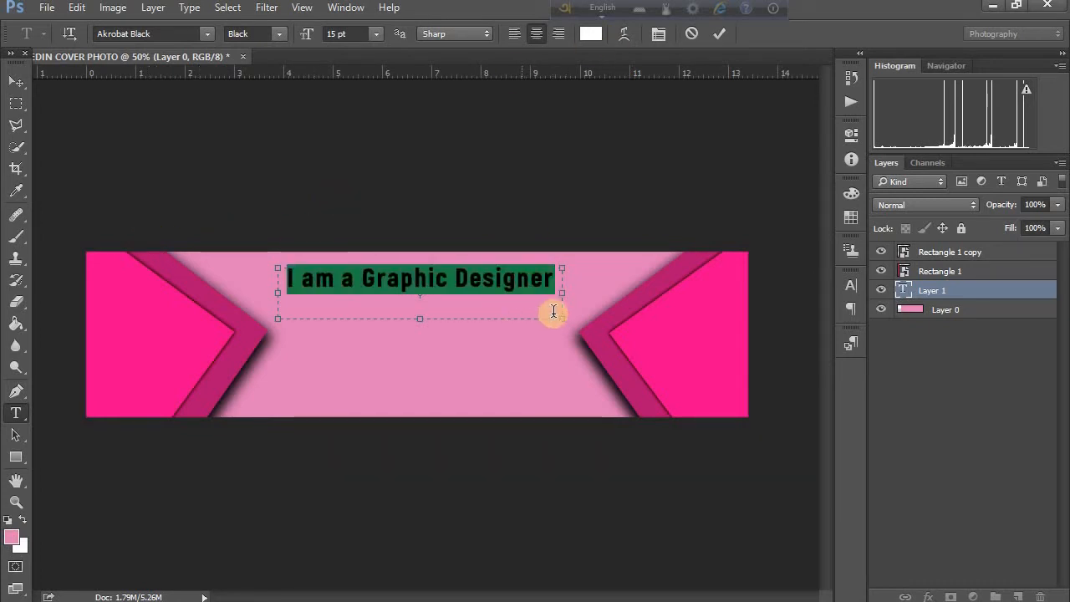
left_click_drag(564, 314, 589, 317)
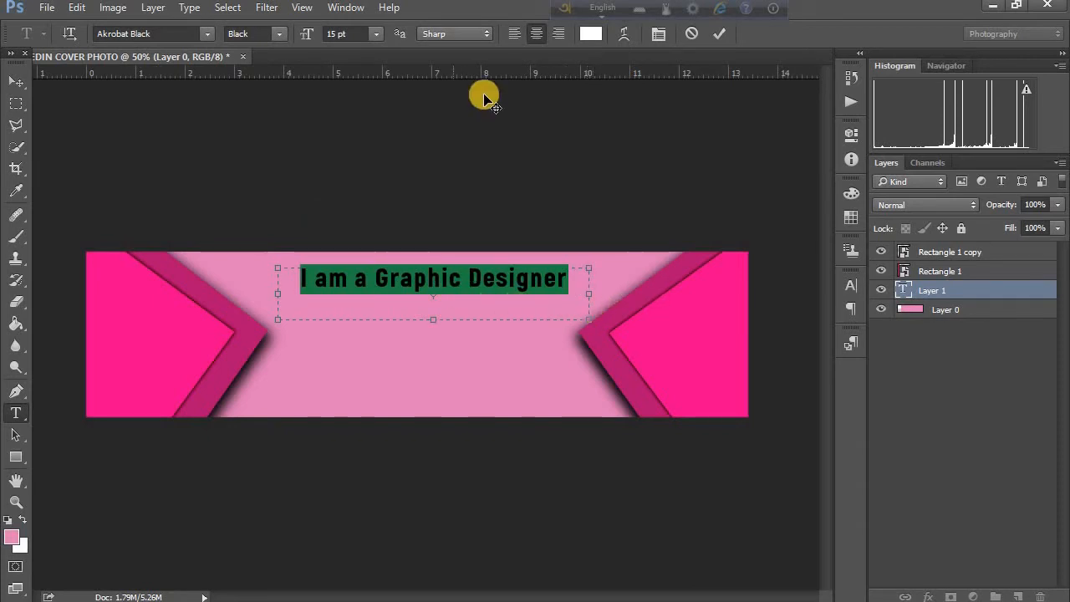
left_click(336, 34)
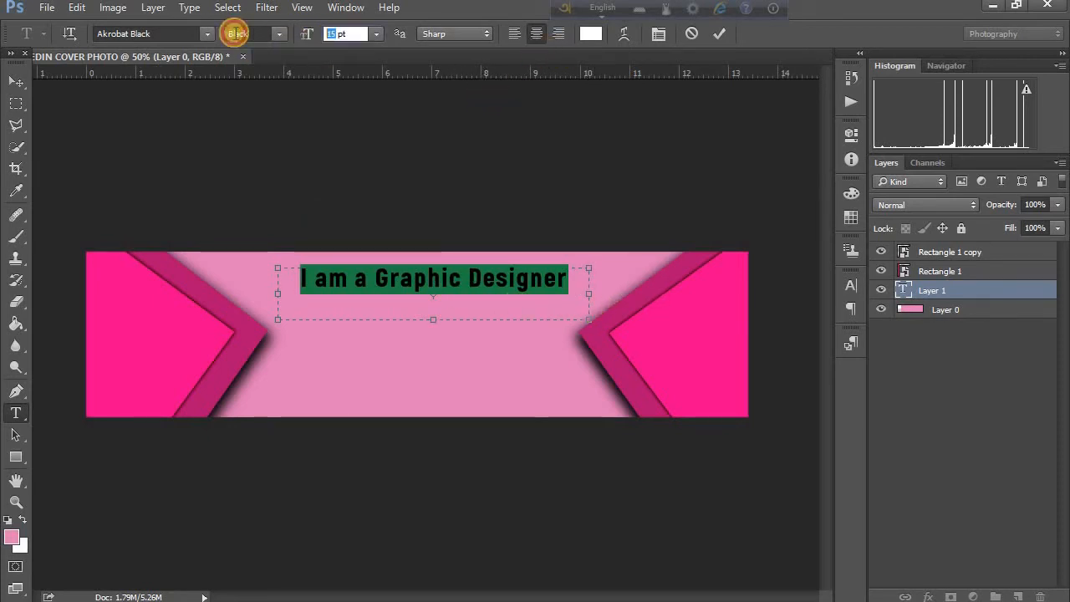
type("17")
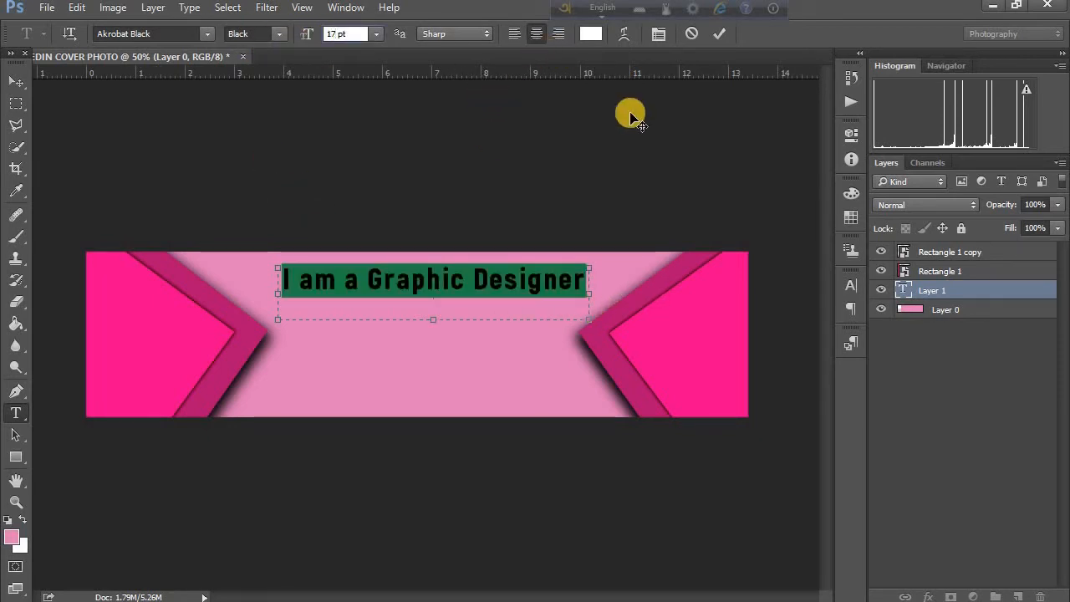
left_click(719, 33)
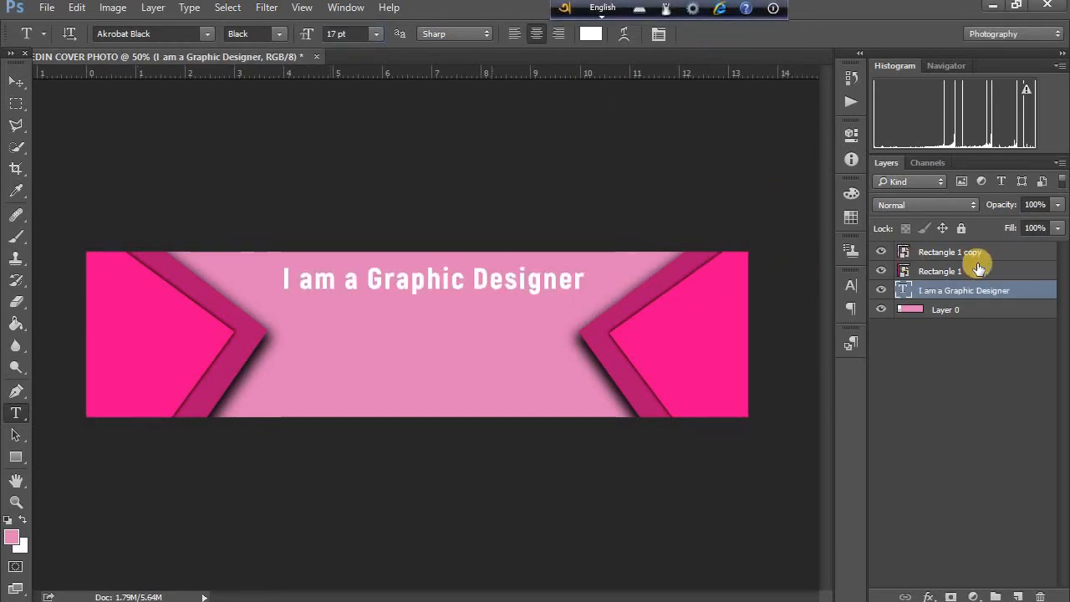
Step: Add a drop shadow to the heading text with a spread of 4% and a size of 12 px
key("h")
double_click(893, 301)
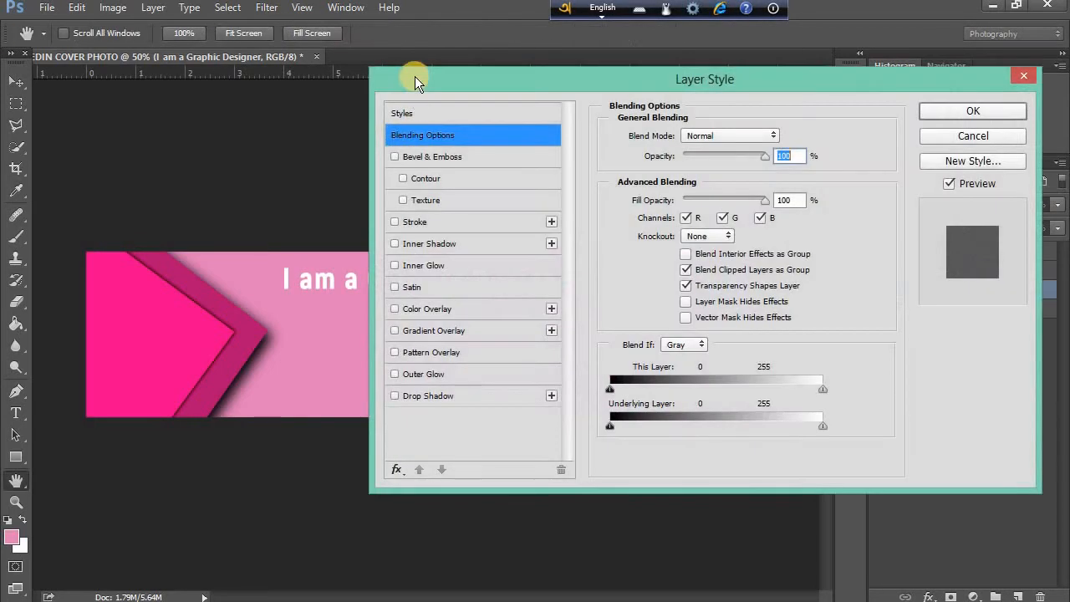
left_click_drag(414, 76, 535, 118)
left_click(579, 431)
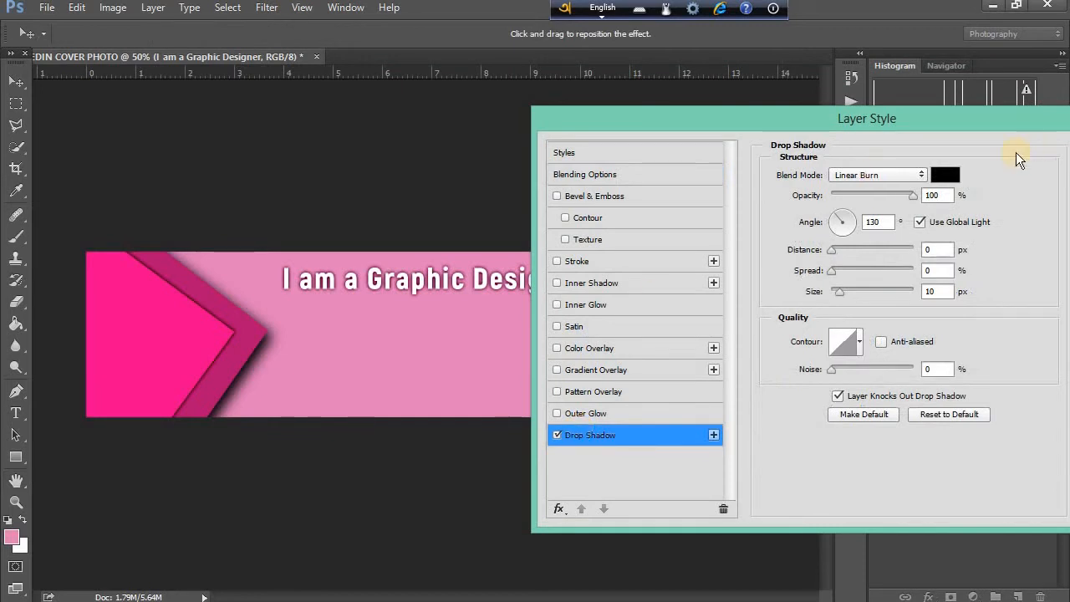
left_click_drag(837, 257, 839, 290)
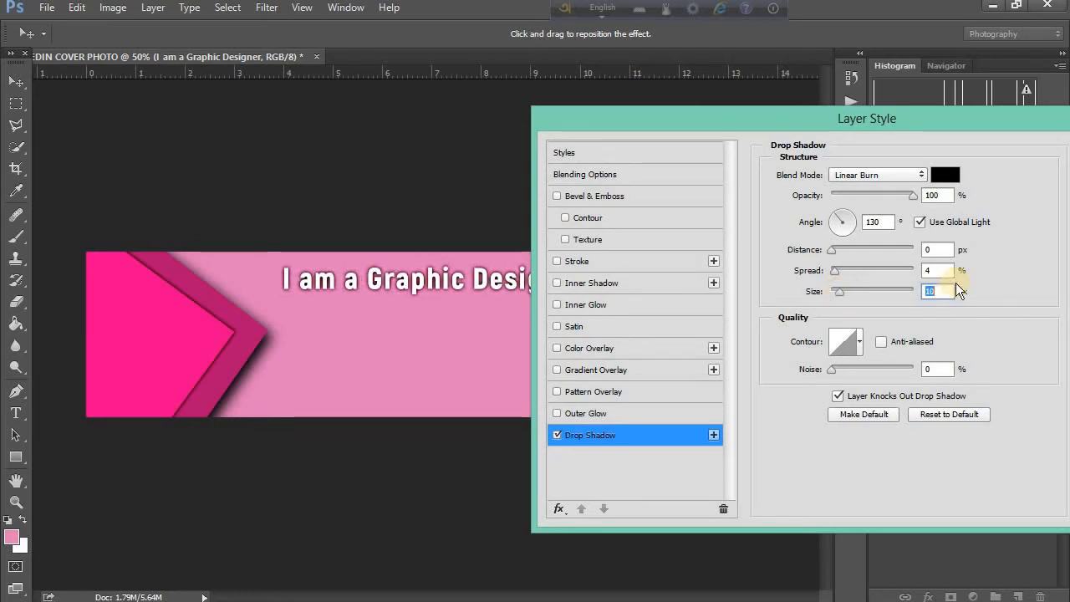
type("12")
left_click_drag(925, 118, 664, 148)
left_click(826, 181)
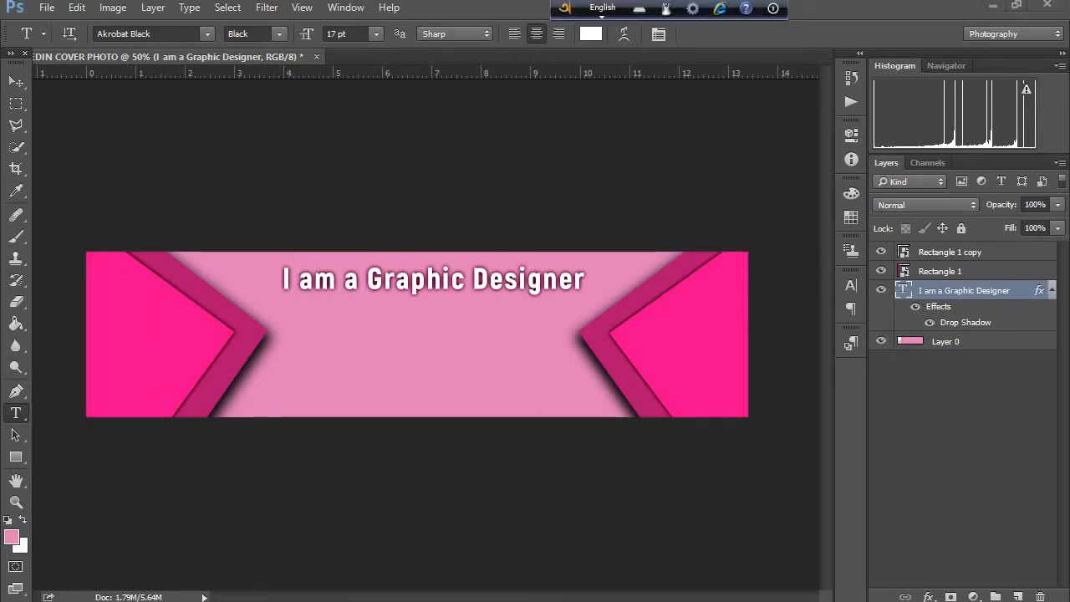
Step: Place the linkedin-icon-logo-png-transparent image from the SHAREit folder, scaled to about 0.77% by 0.79%, below the start of the heading
left_click(159, 600)
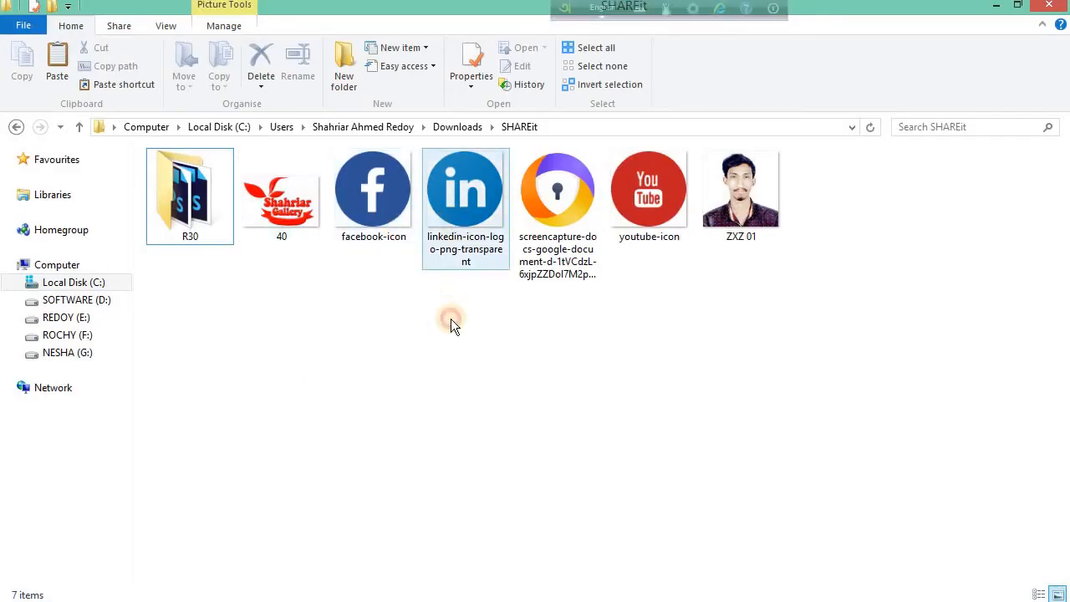
left_click_drag(465, 201, 298, 375)
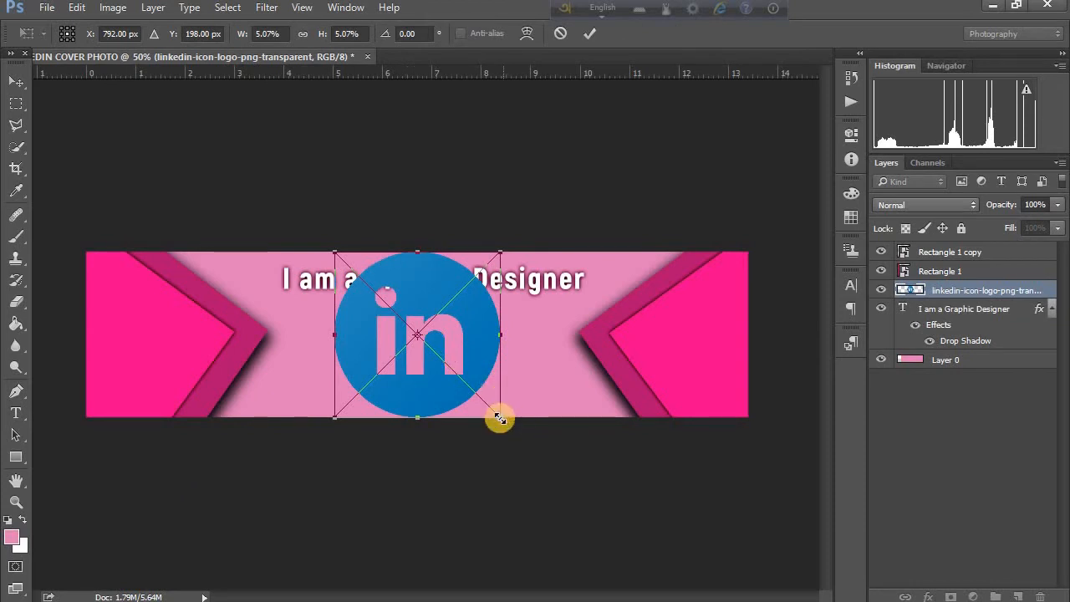
left_click_drag(500, 418, 339, 317)
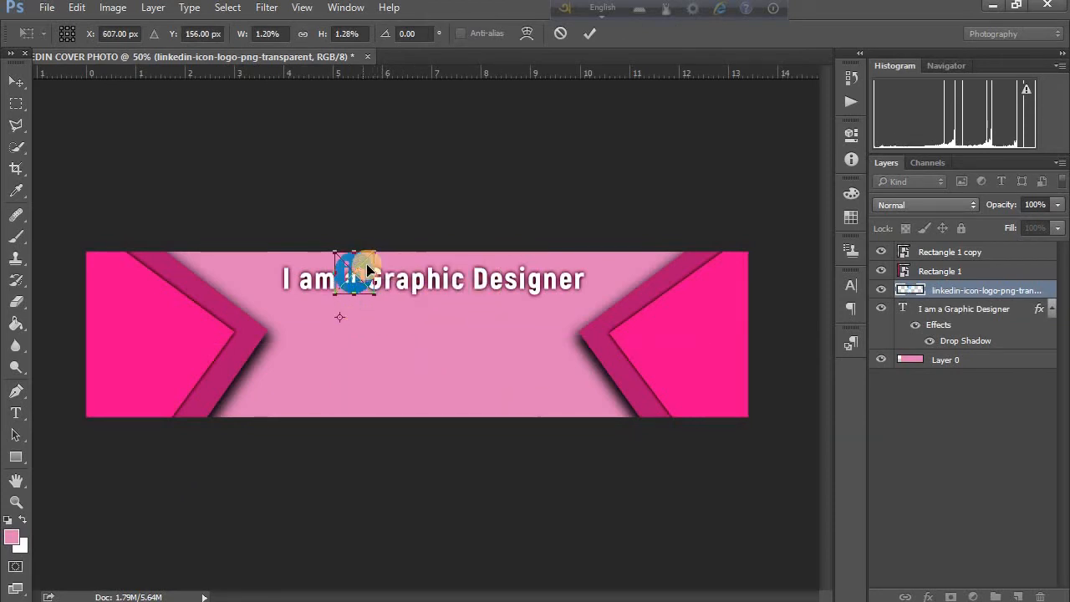
left_click_drag(368, 269, 296, 331)
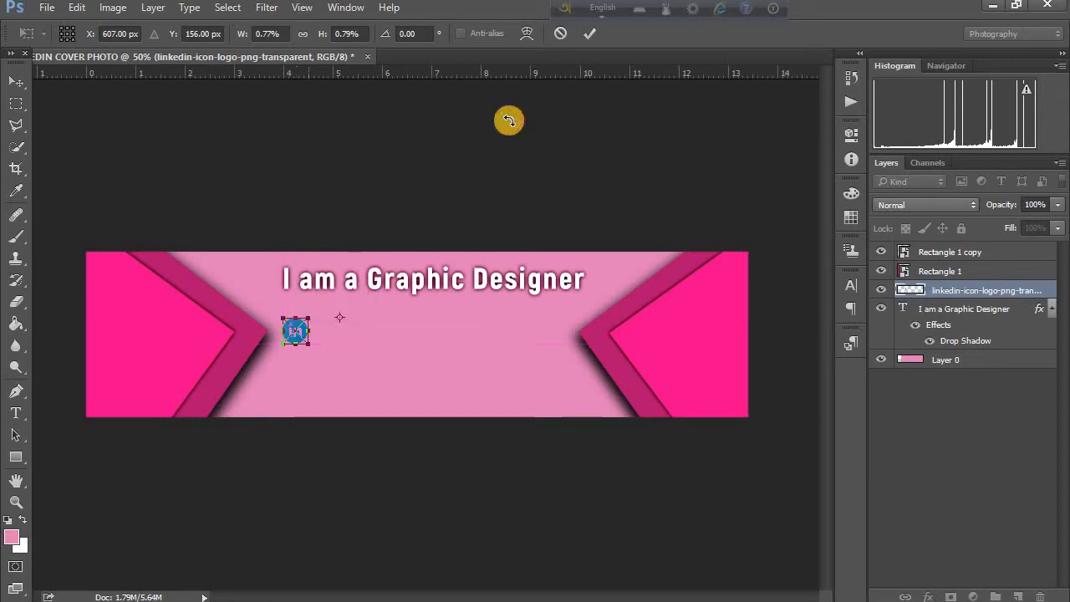
left_click(596, 34)
key("t")
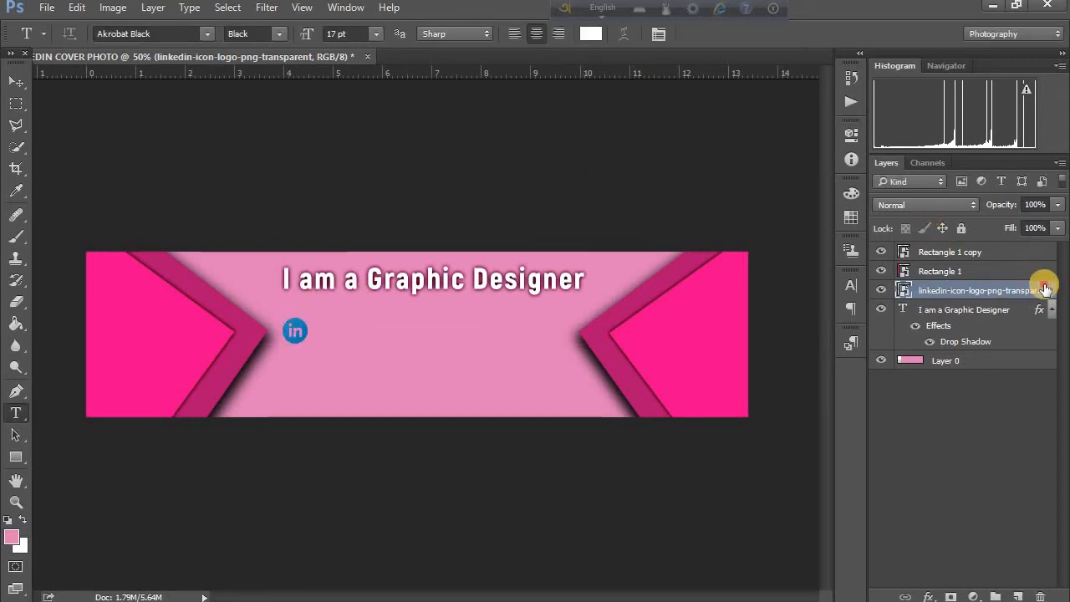
Step: Add an outer glow to the LinkedIn icon with 43% opacity, 100% spread, 2 px size and 100% range
double_click(1045, 290)
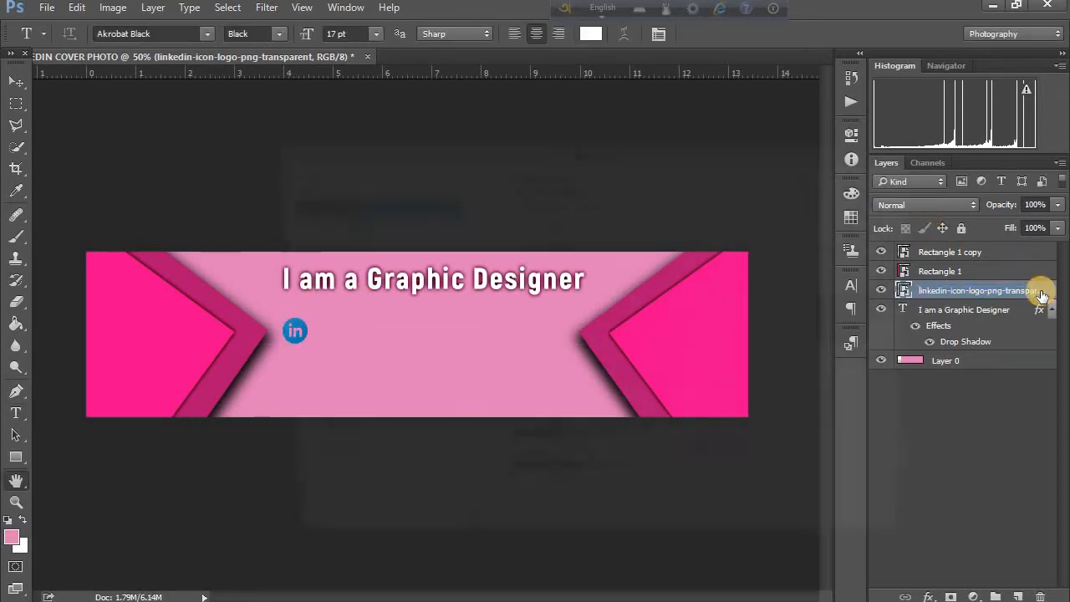
double_click(1051, 290)
left_click(329, 444)
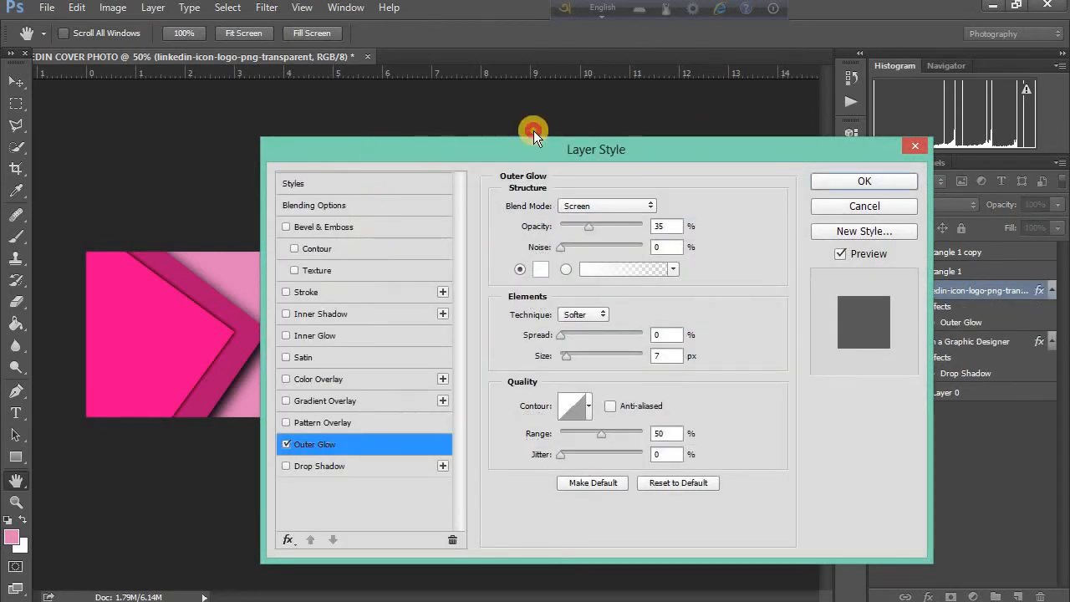
left_click_drag(534, 130, 580, 108)
left_click_drag(751, 295, 767, 315)
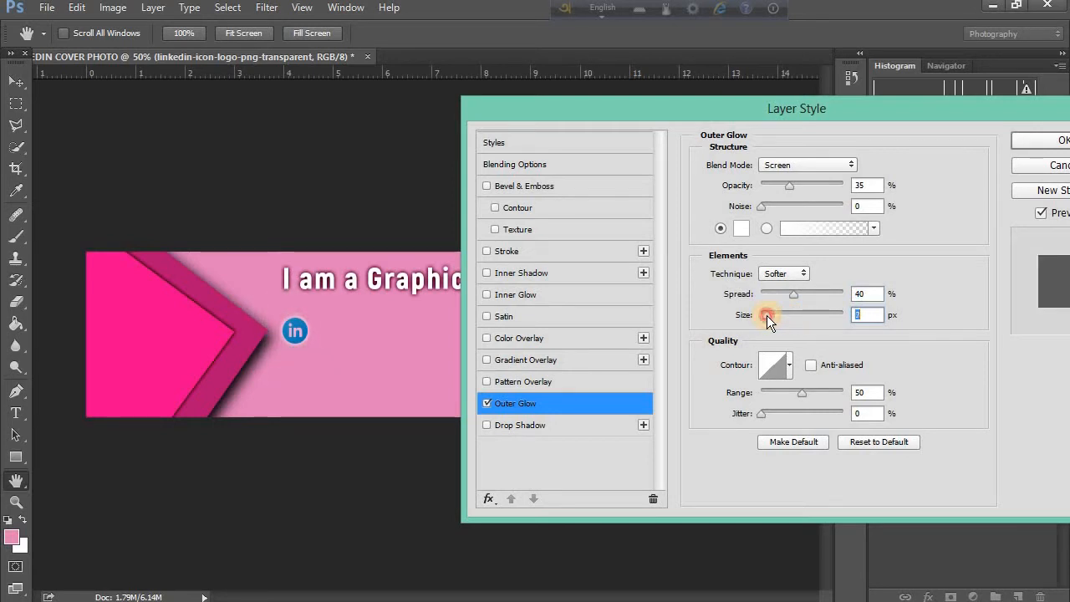
left_click_drag(809, 208, 820, 206)
left_click_drag(799, 293, 886, 294)
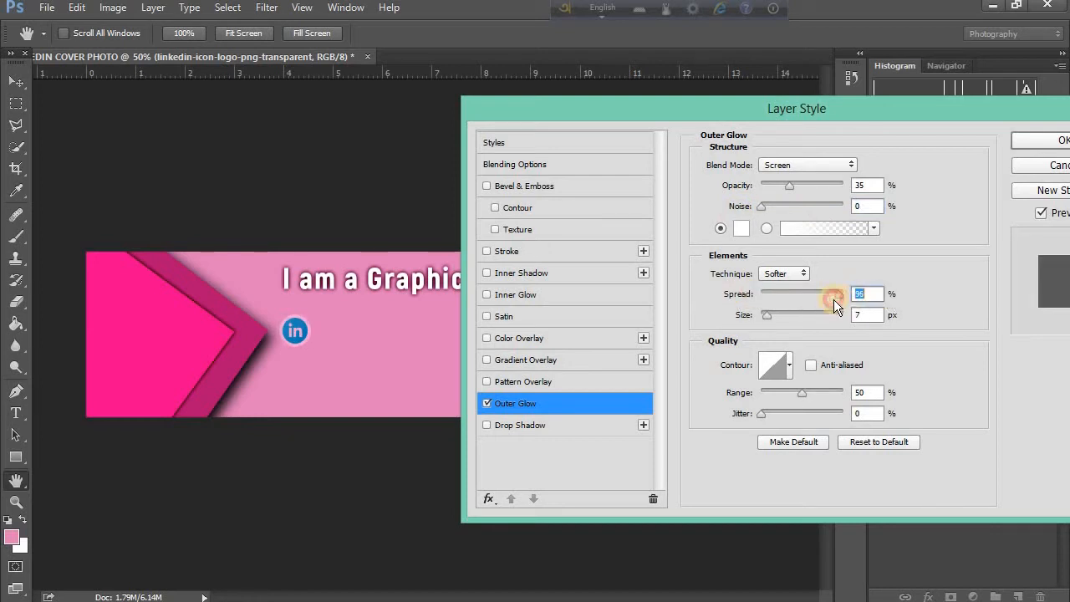
left_click_drag(779, 188, 801, 199)
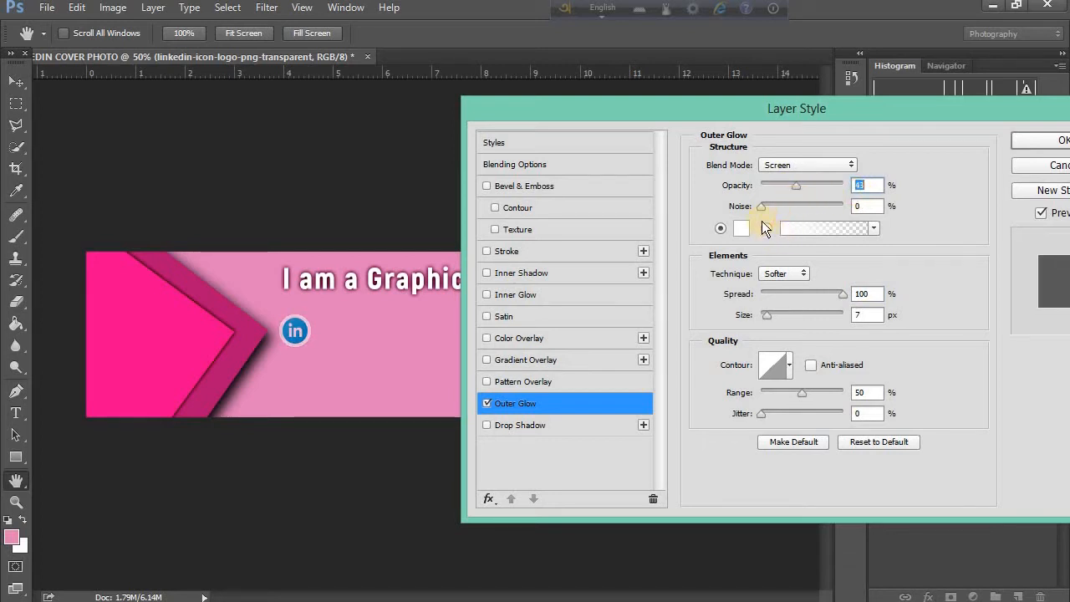
left_click_drag(772, 416, 844, 392)
left_click_drag(767, 316, 762, 316)
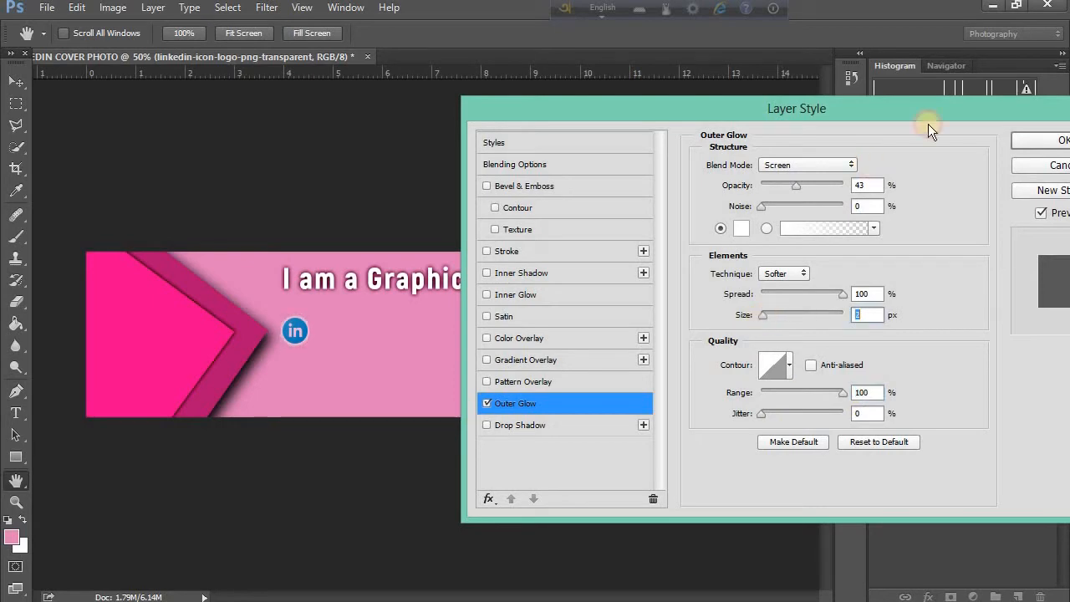
left_click_drag(806, 112, 716, 112)
left_click(962, 140)
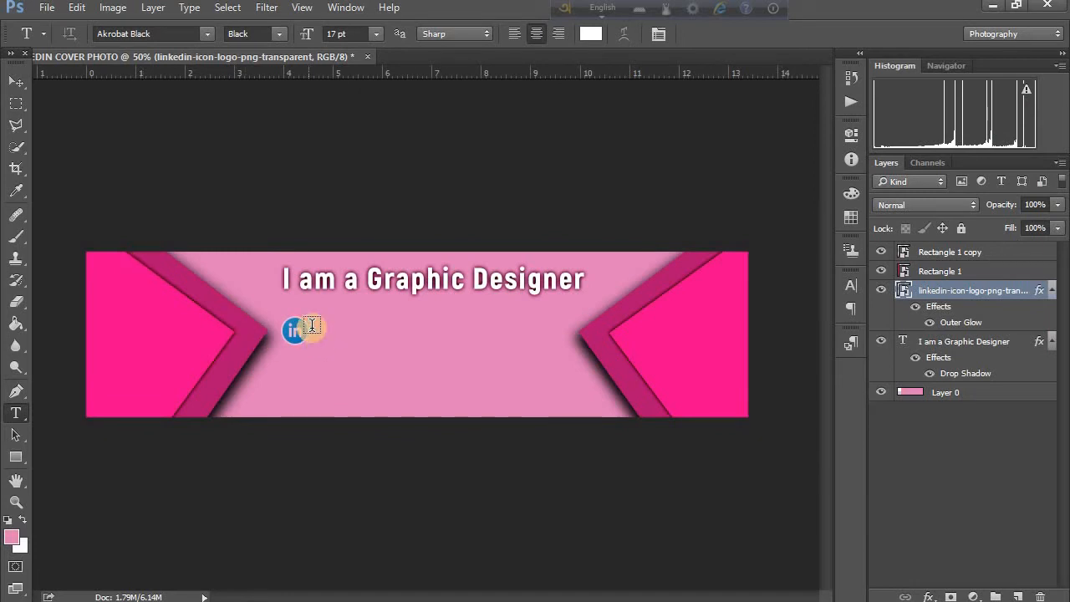
Step: Add a text box beside the LinkedIn icon containing the LinkedIn profile address and set its size to 8 pt
left_click_drag(308, 320, 570, 362)
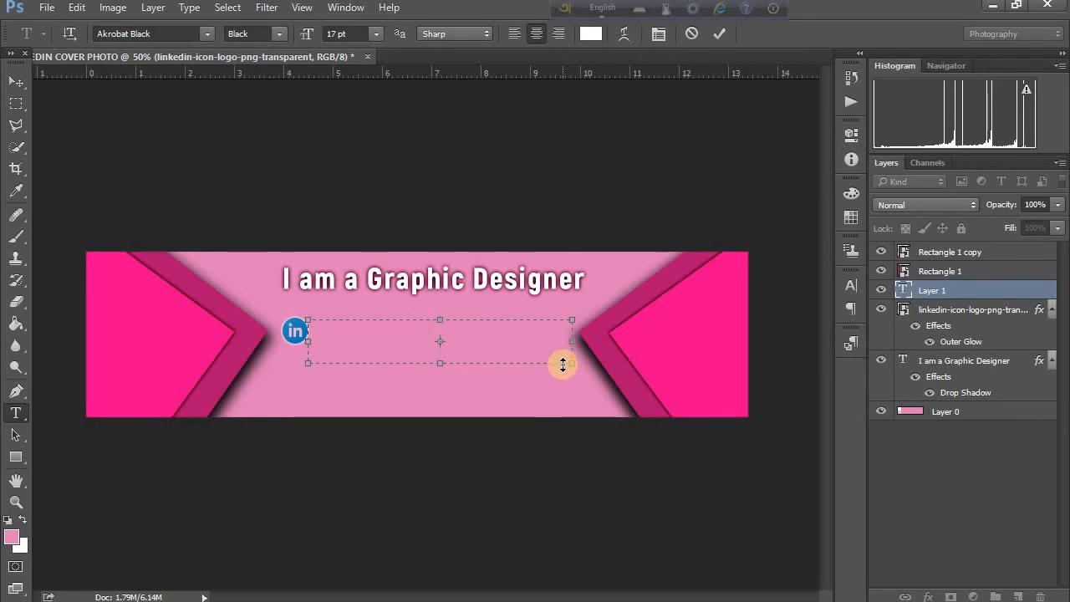
right_click(483, 336)
left_click(510, 330)
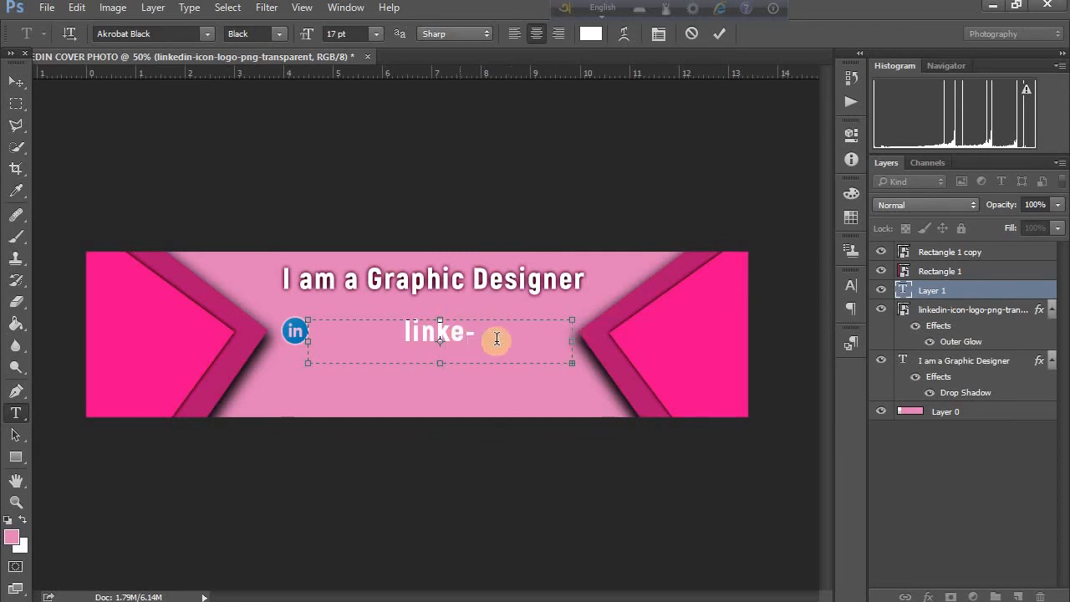
key("ctrl+a")
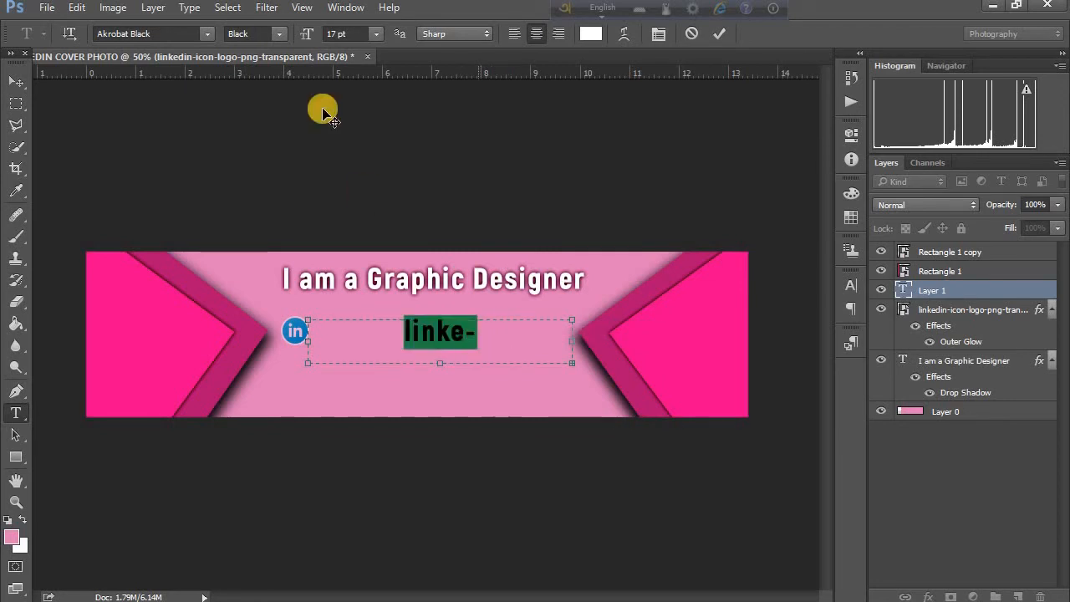
left_click_drag(324, 37, 260, 51)
type("8")
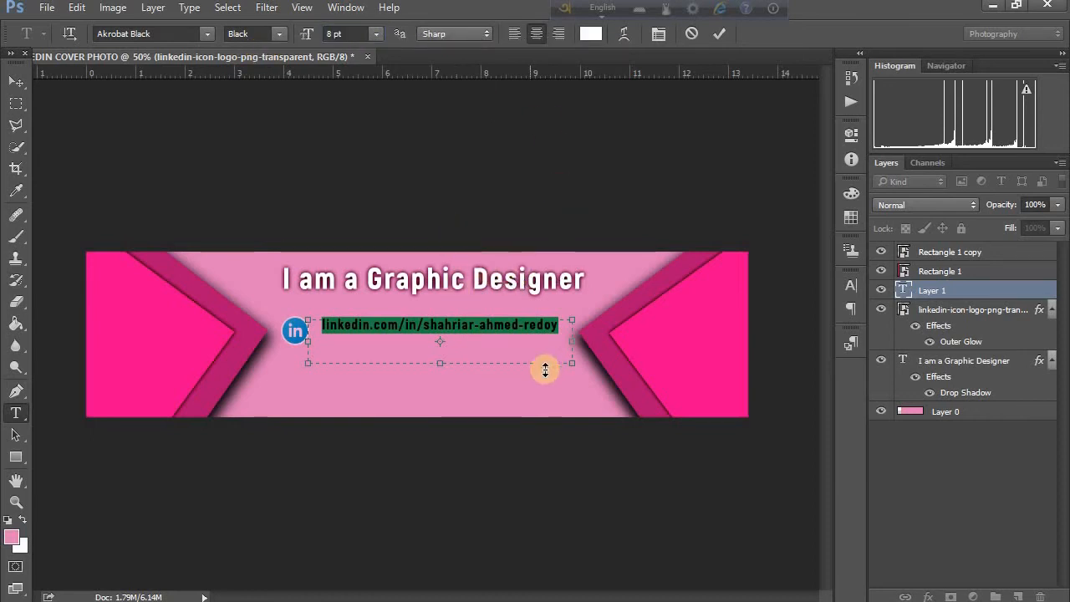
Step: Shorten the profile address text box to one line and move it level with the LinkedIn icon
left_click_drag(443, 364, 451, 335)
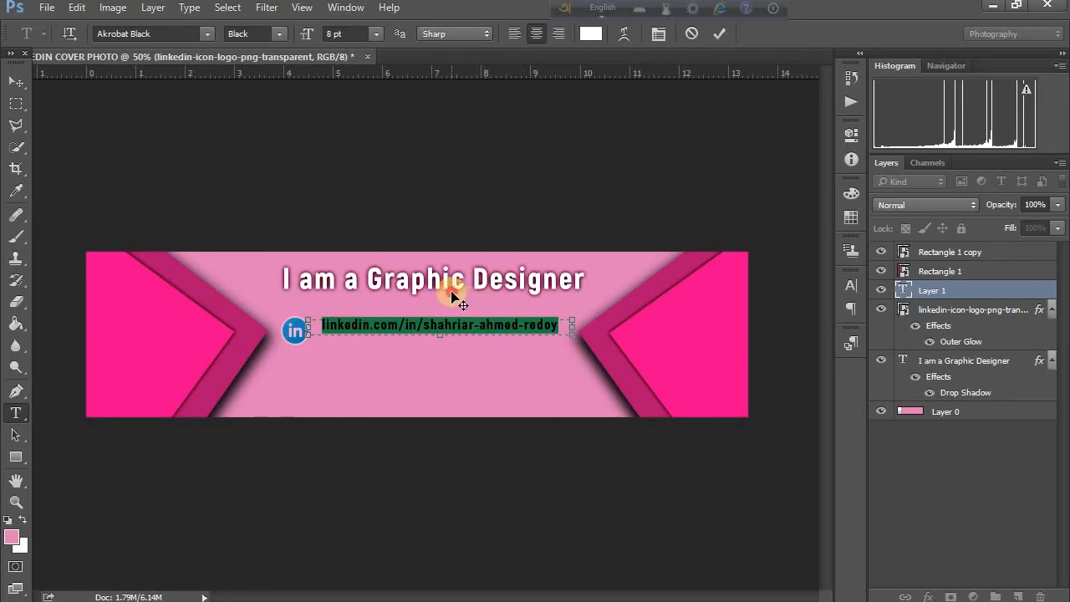
mouse_move(451, 295)
left_mouse_down()
mouse_move(440, 284)
mouse_move(449, 299)
mouse_move(430, 298)
mouse_move(444, 299)
left_mouse_up()
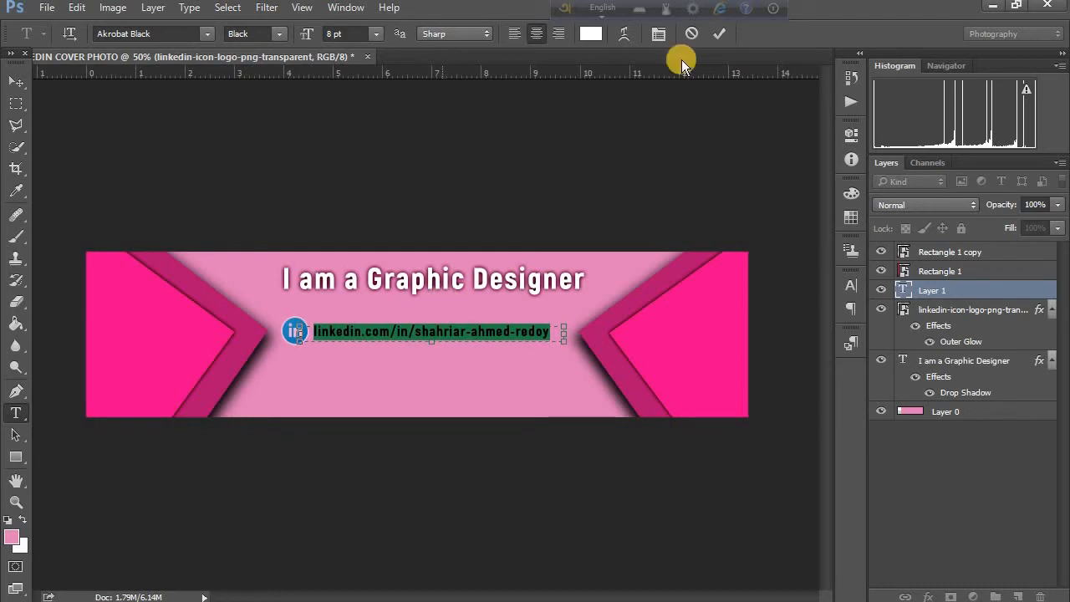
left_click(715, 41)
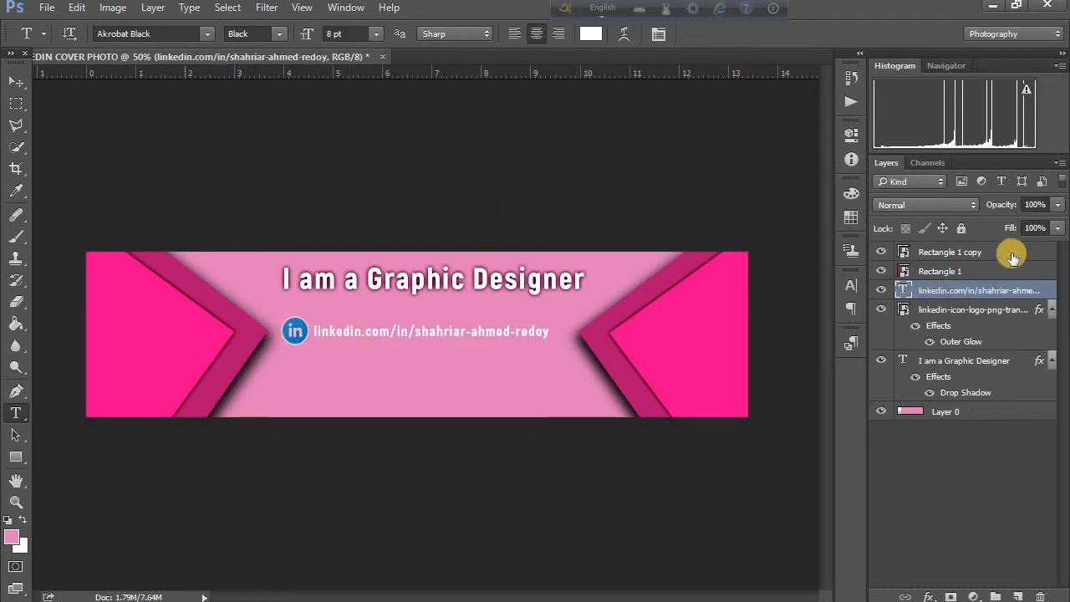
Step: Add a Linear Burn drop shadow to the profile address text with 4% spread and a slightly reduced size
double_click(1051, 289)
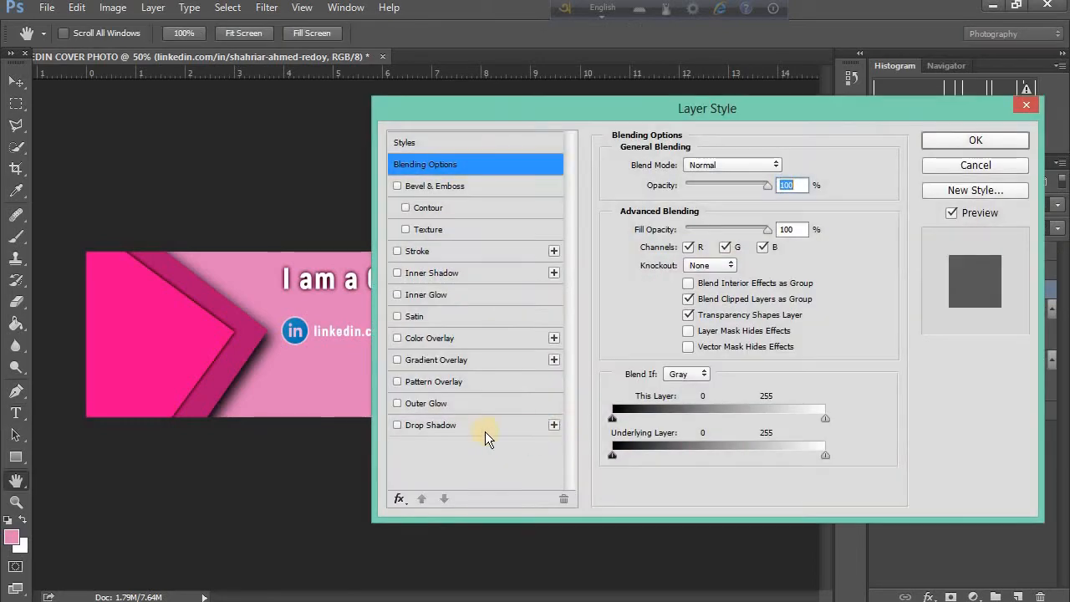
left_click(485, 428)
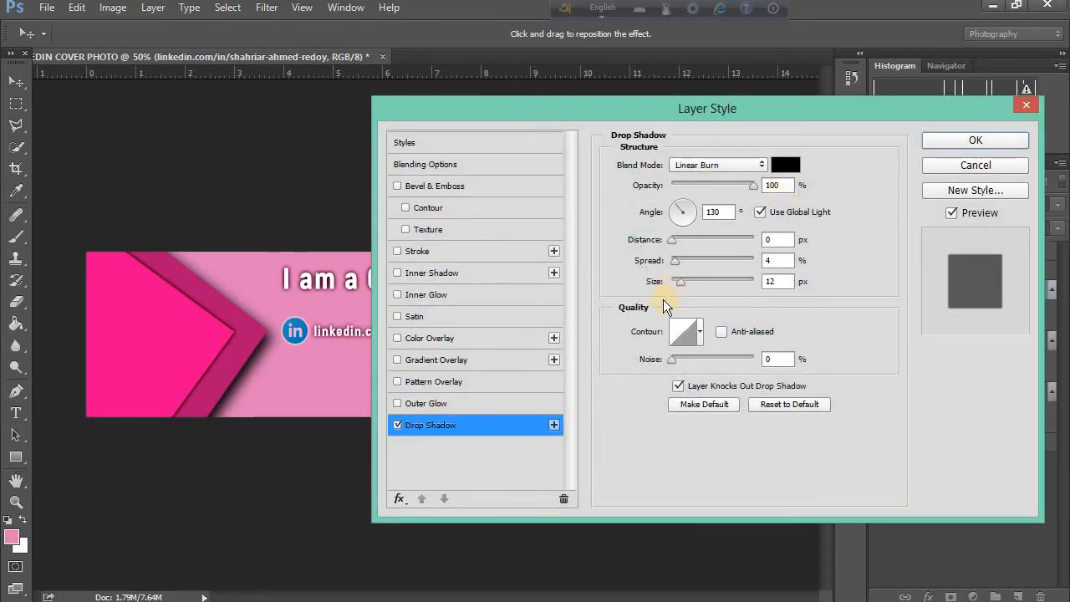
left_click_drag(678, 283, 676, 283)
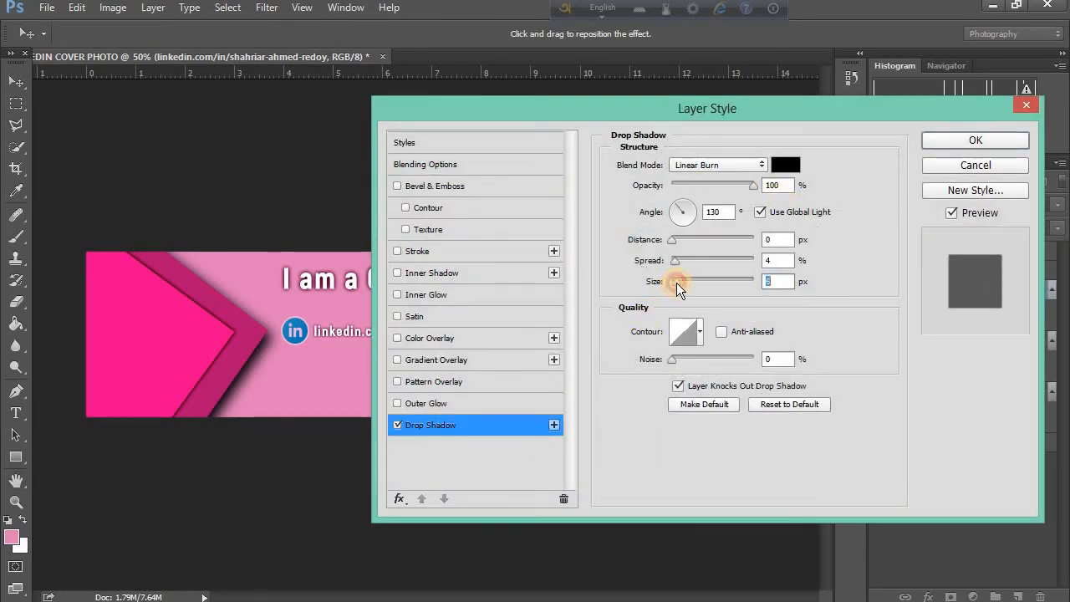
left_click(975, 140)
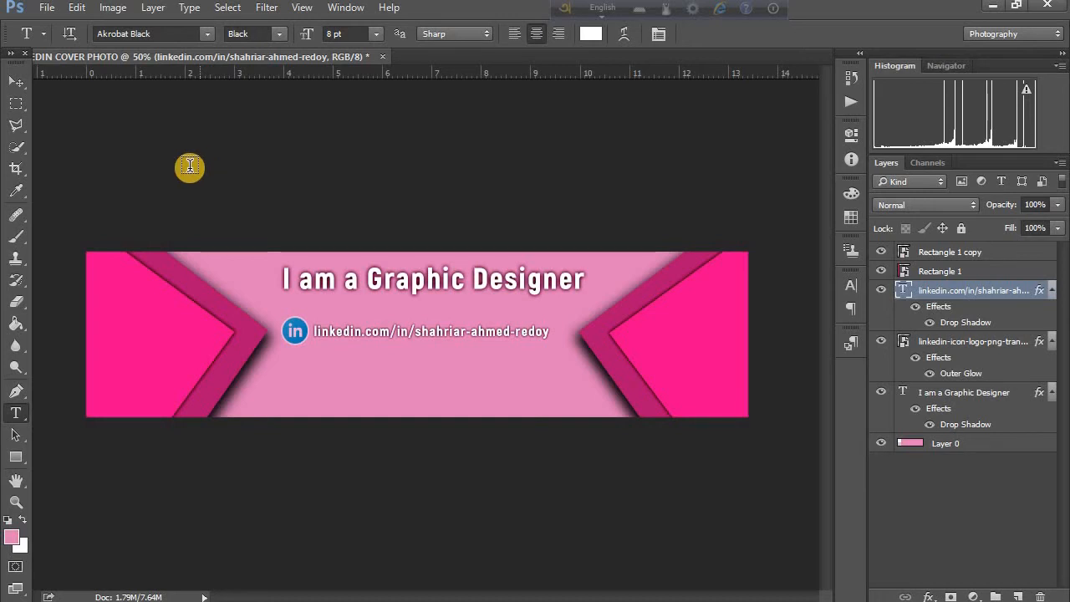
Step: Draw a thin horizontal rectangle about 732 by 32 px below the LinkedIn profile address
key("ctrl+alt+0")
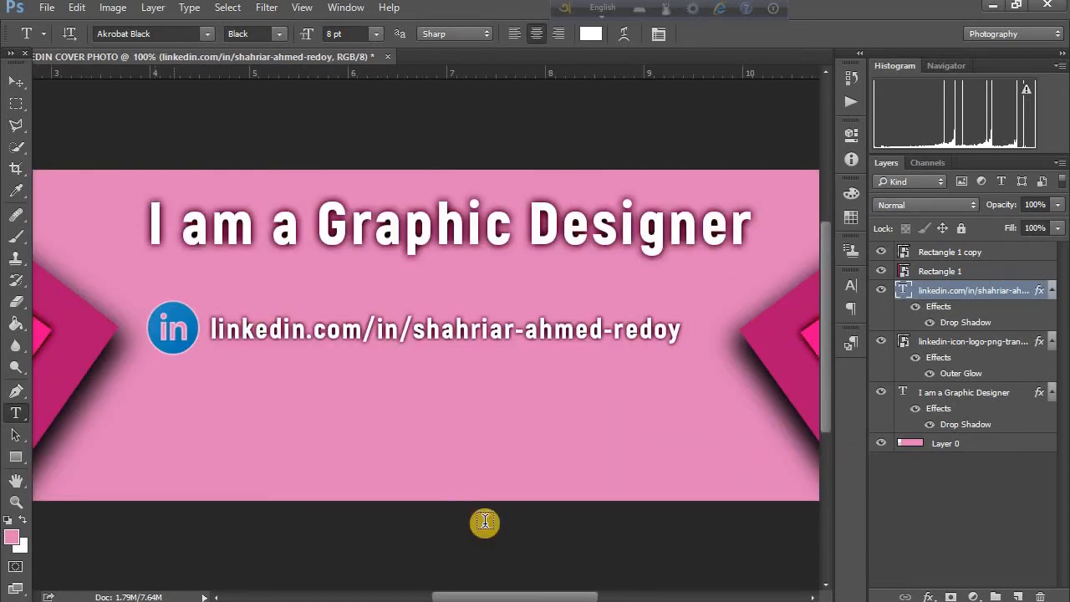
left_click_drag(526, 594, 599, 587)
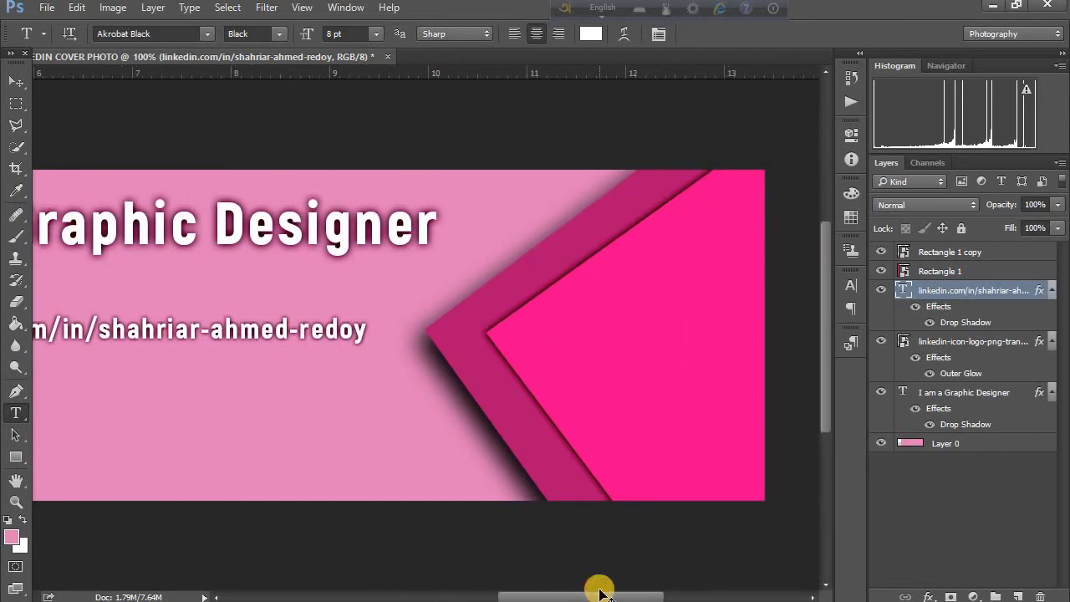
key("ctrl+minus")
key("ctrl+minus")
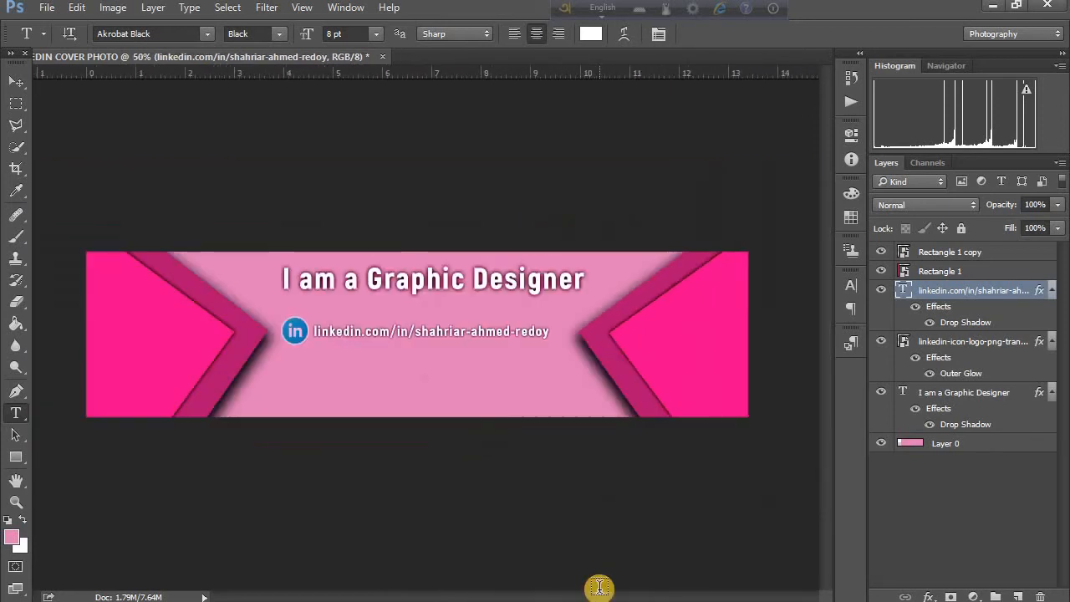
left_click(16, 458)
left_click_drag(268, 364, 573, 376)
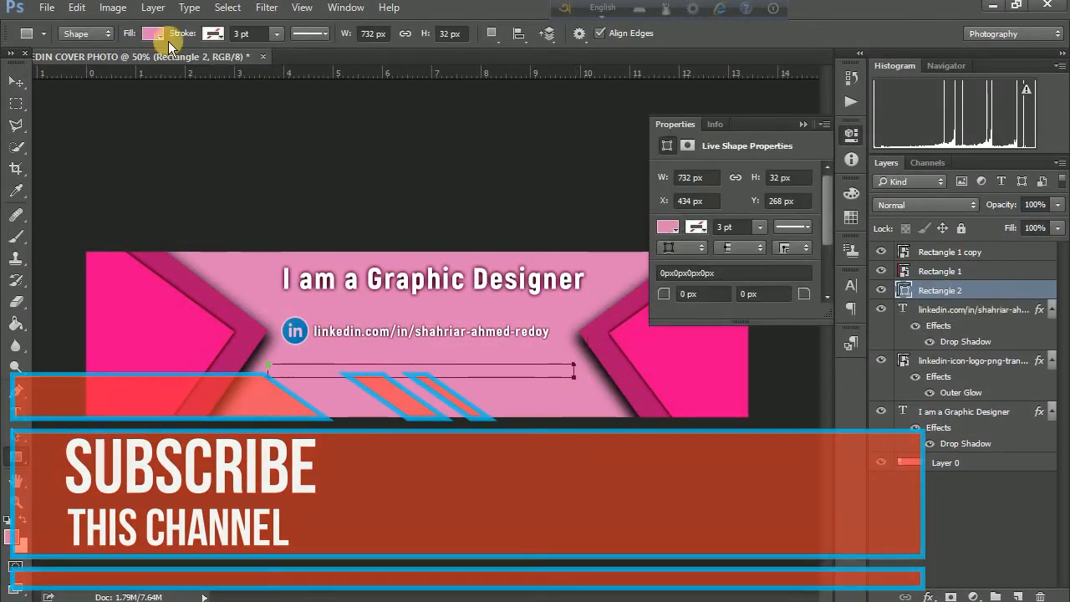
left_click(152, 33)
left_click(491, 201)
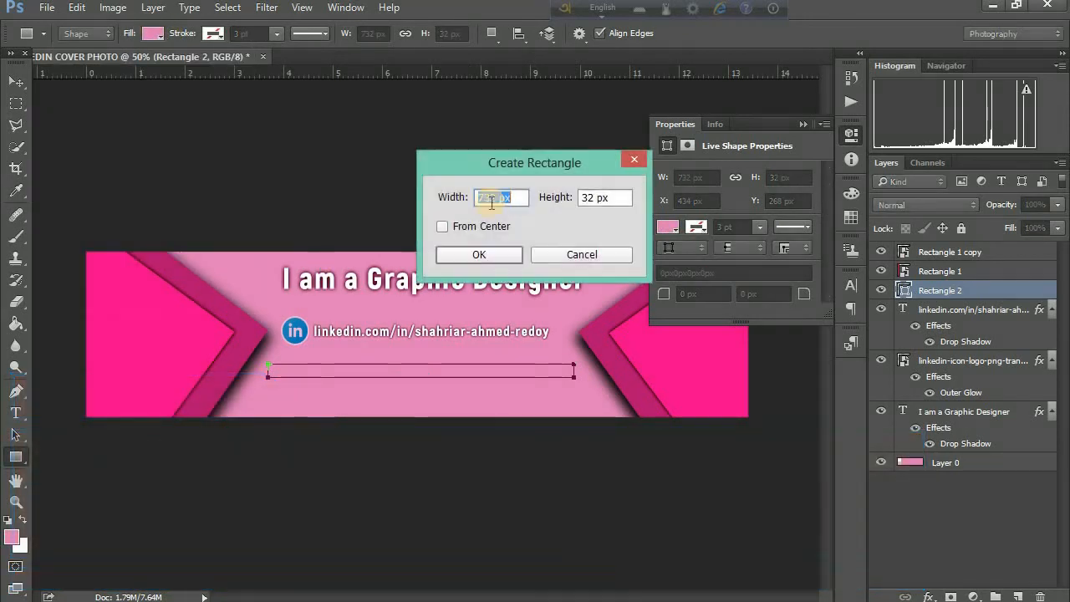
left_click(574, 254)
Step: Fill the thin rectangle with the bright pink sampled from the arrow shape
left_click(151, 33)
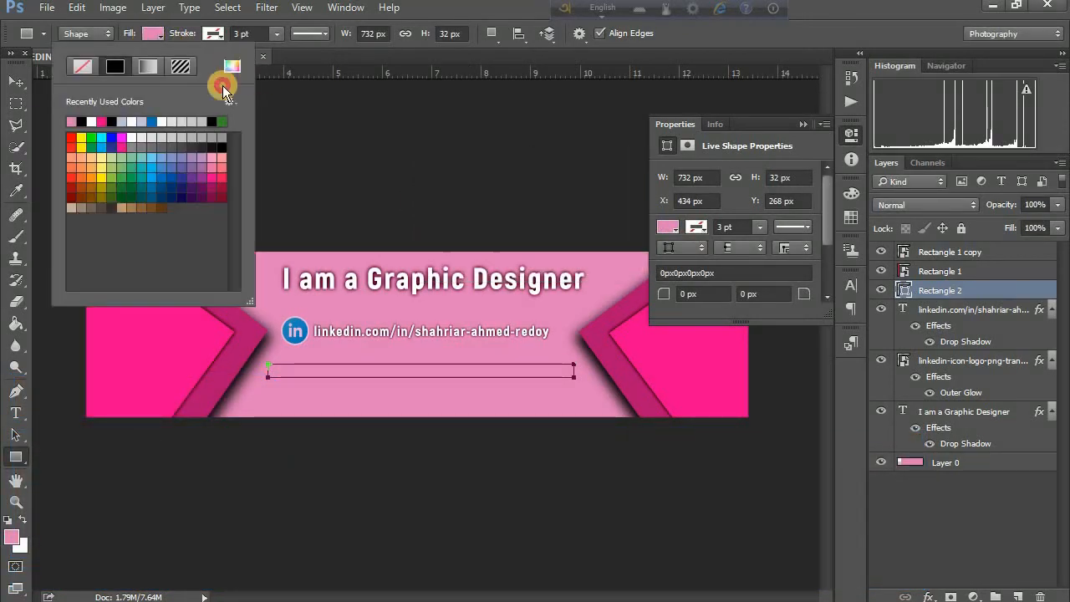
left_click(231, 66)
left_click(159, 325)
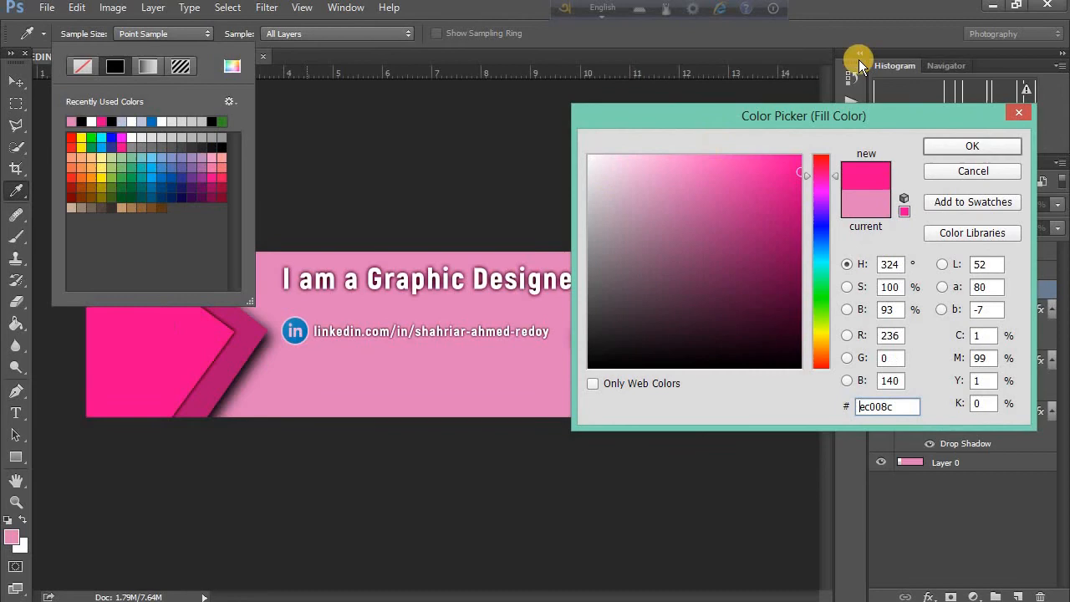
left_click(943, 149)
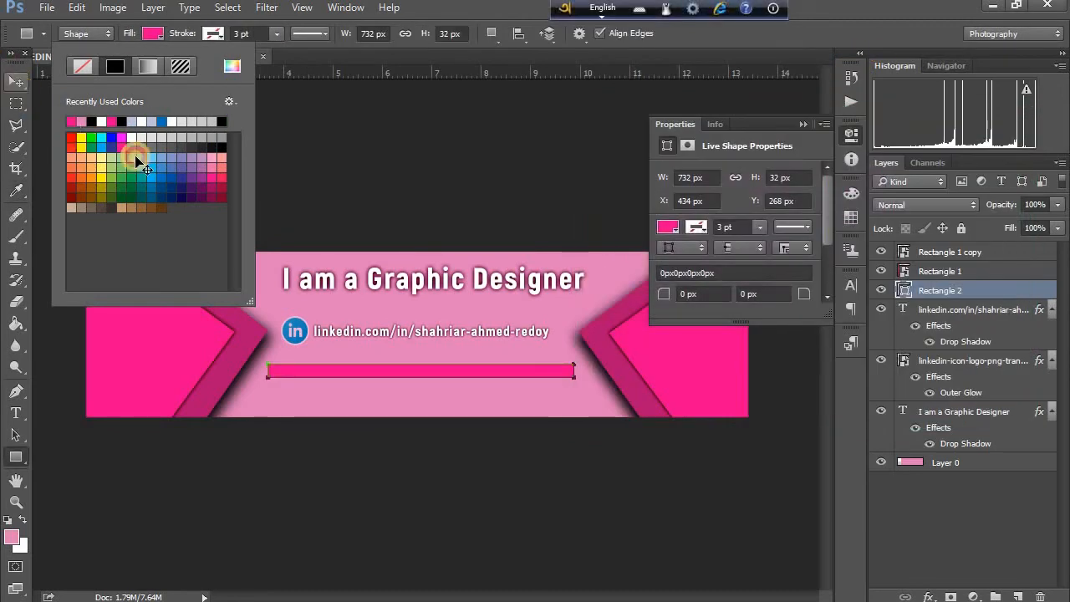
Step: Move the pink bar slightly up and widen it to about 105% towards the right arrow shape
key("v")
left_click(803, 124)
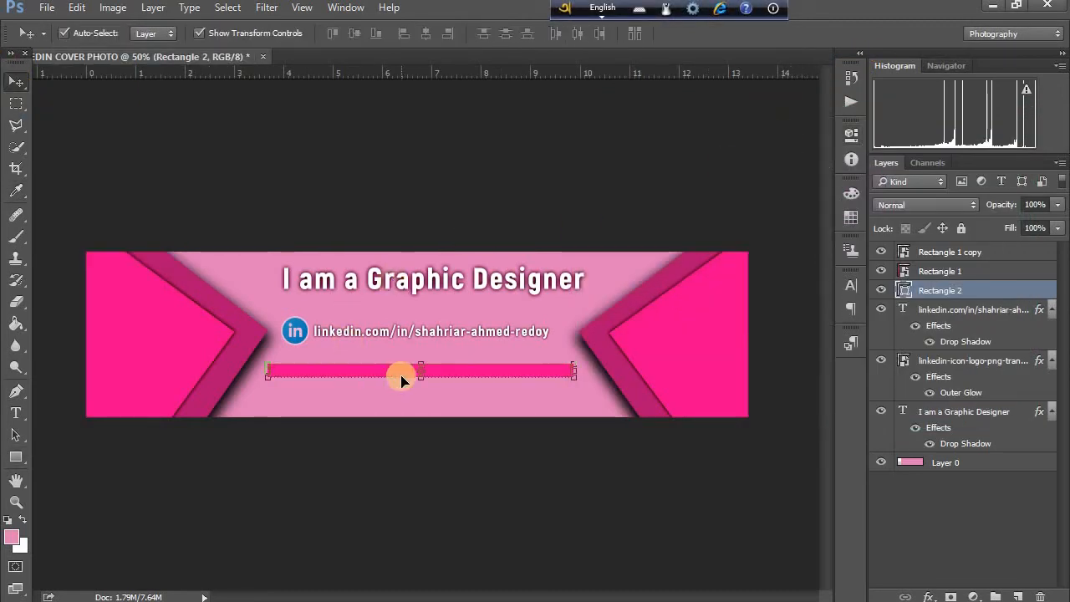
left_click_drag(400, 373, 402, 368)
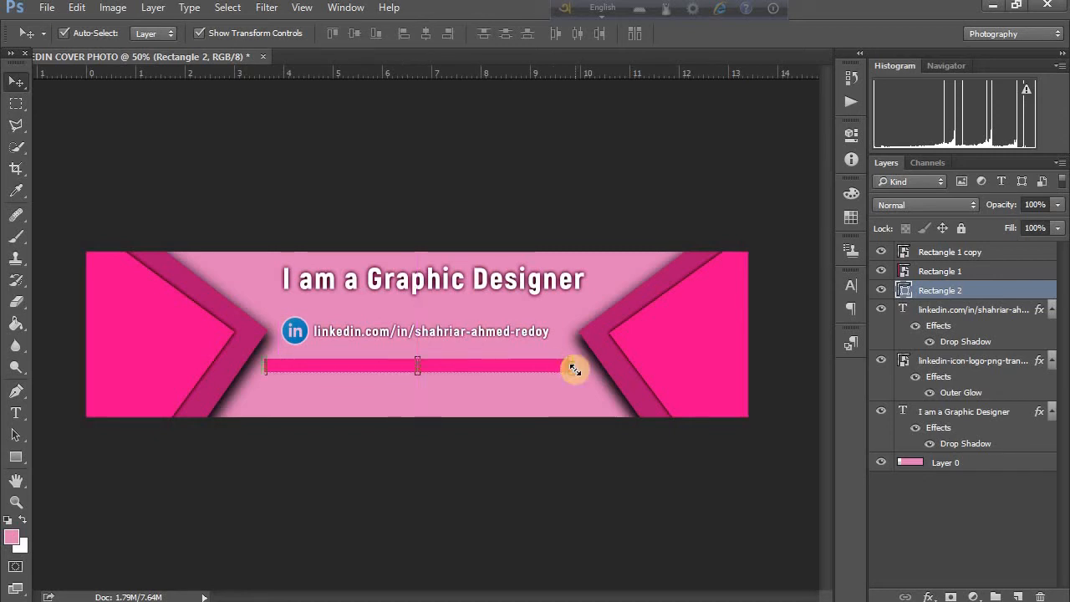
left_click_drag(573, 368, 586, 366)
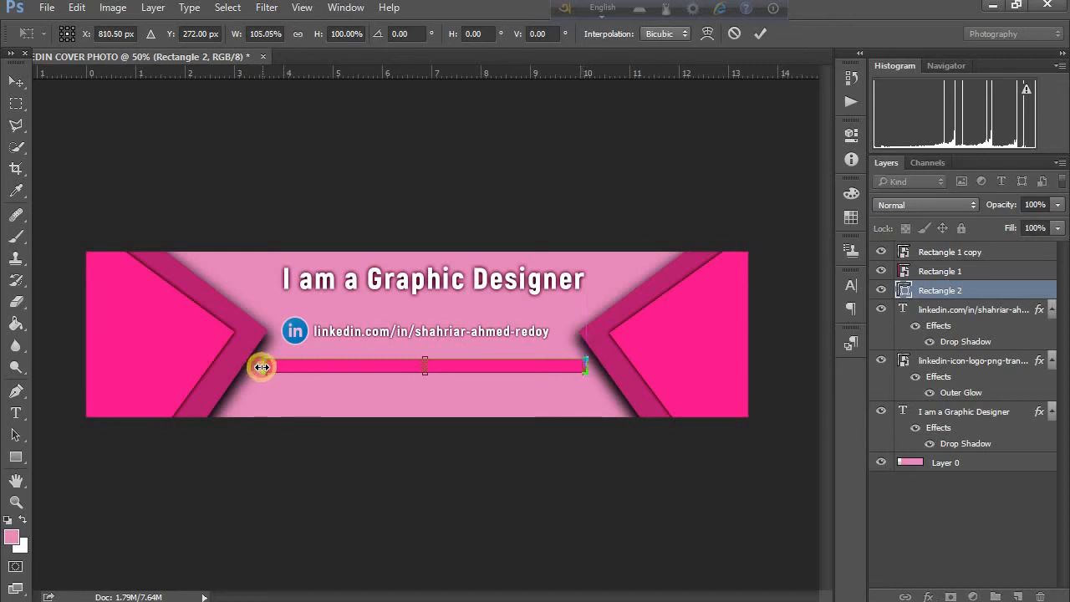
left_click_drag(261, 367, 263, 369)
left_click(760, 34)
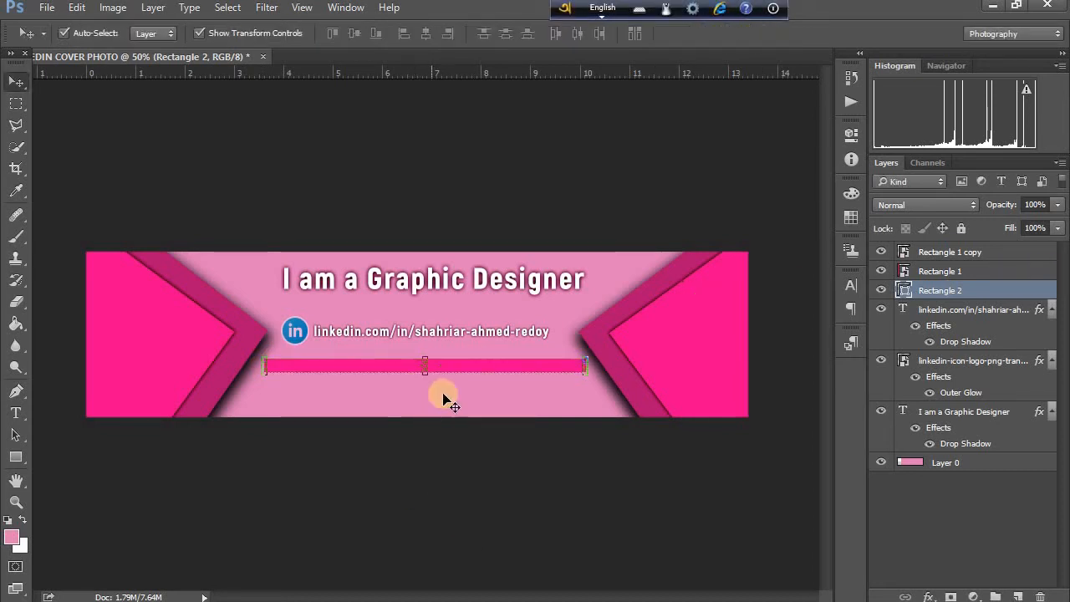
left_click(447, 387)
left_click(758, 34)
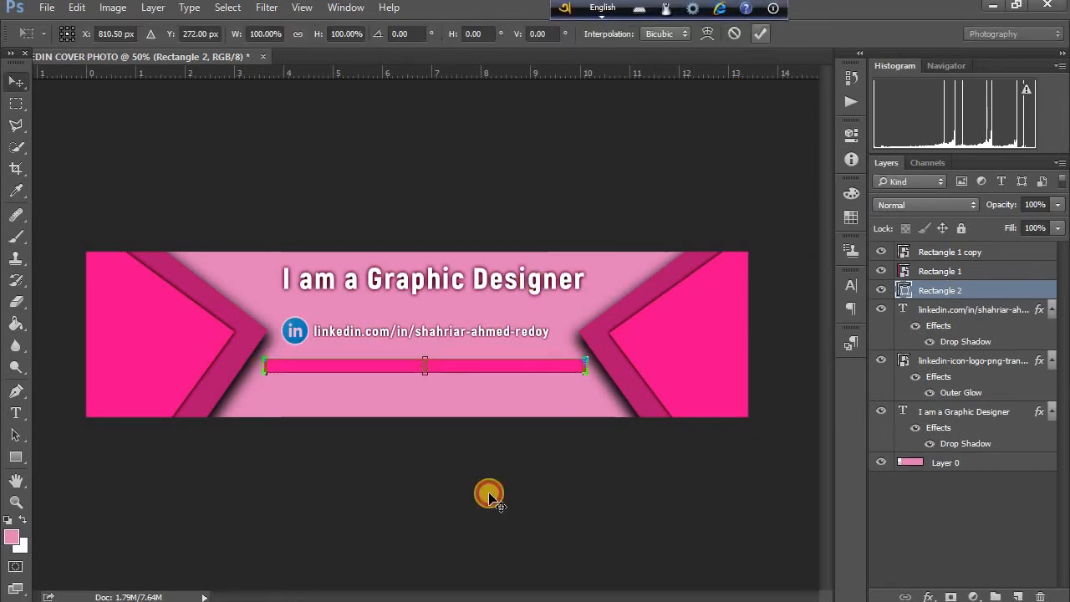
left_click(493, 506)
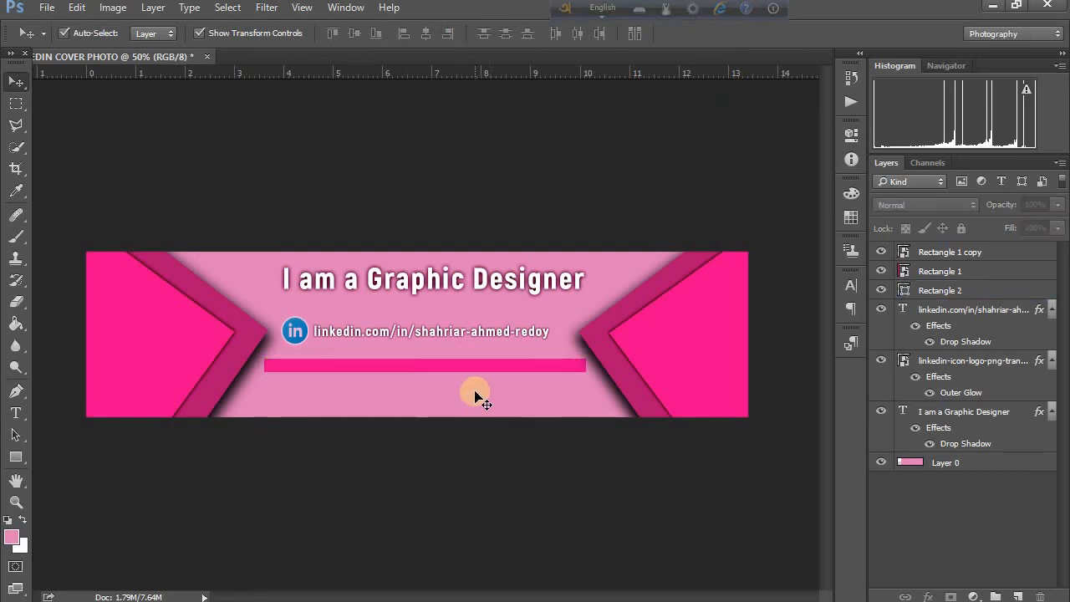
Step: Stretch both ends of the pink bar beneath the arrow shapes, to about 7.73 cm wide and 0.30 cm high
left_click(387, 369)
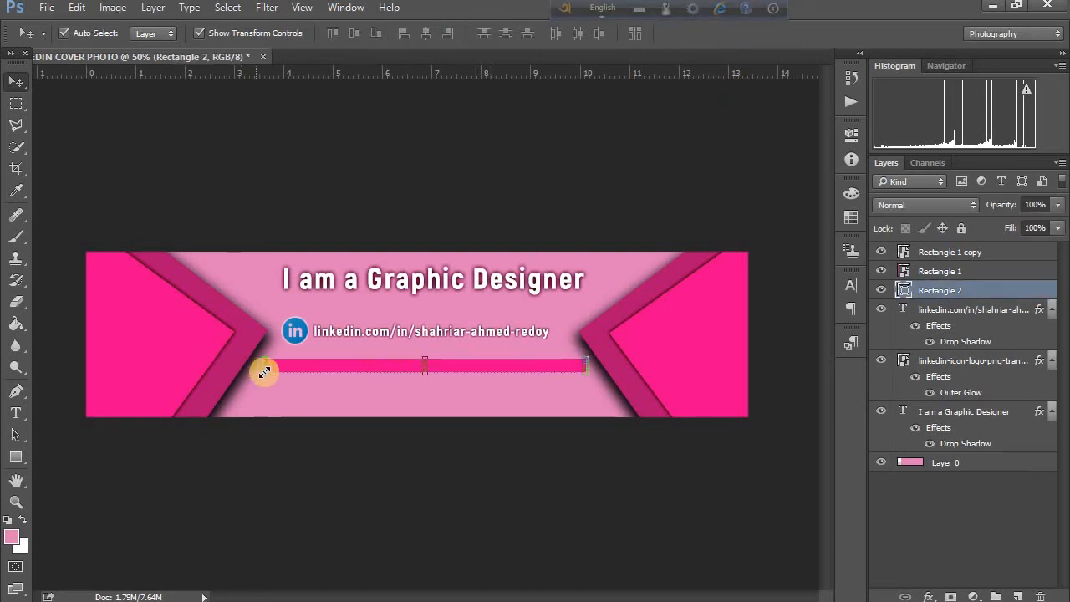
left_click_drag(263, 366, 233, 368)
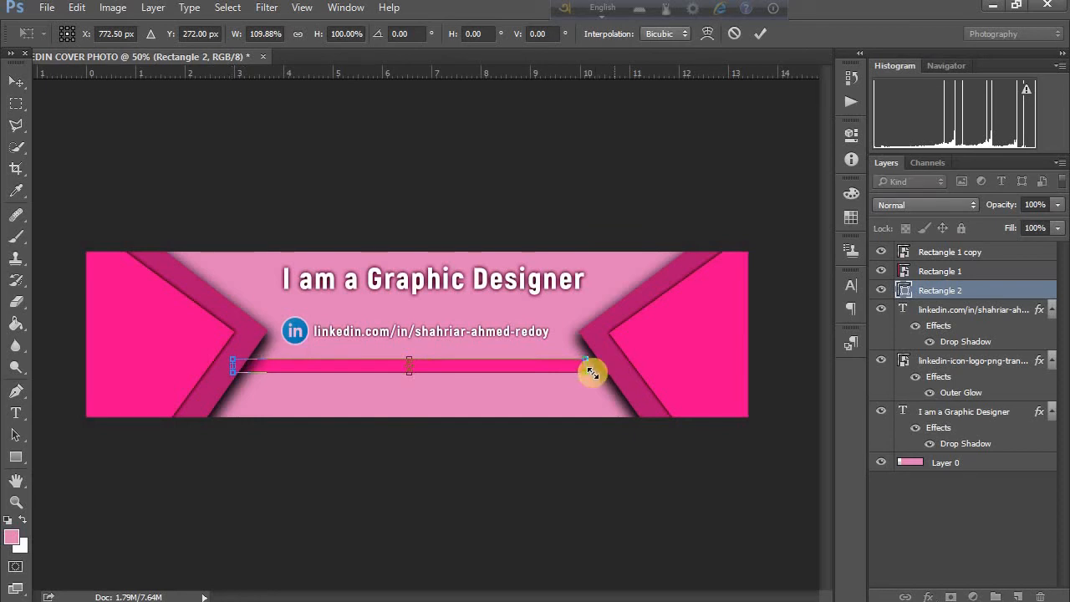
left_click_drag(586, 371, 614, 370)
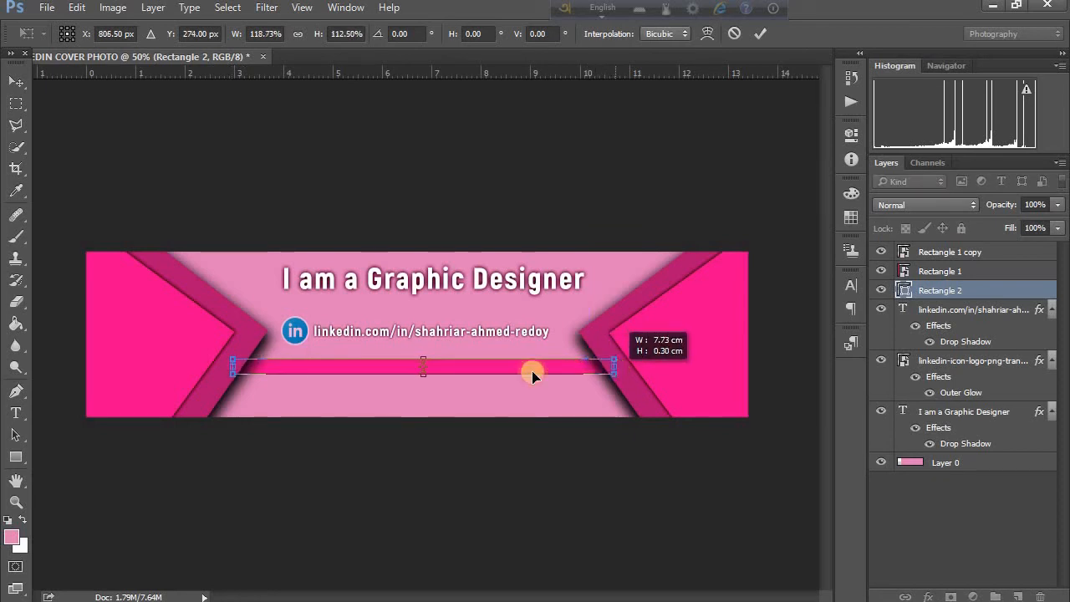
left_click(760, 33)
left_click(535, 468)
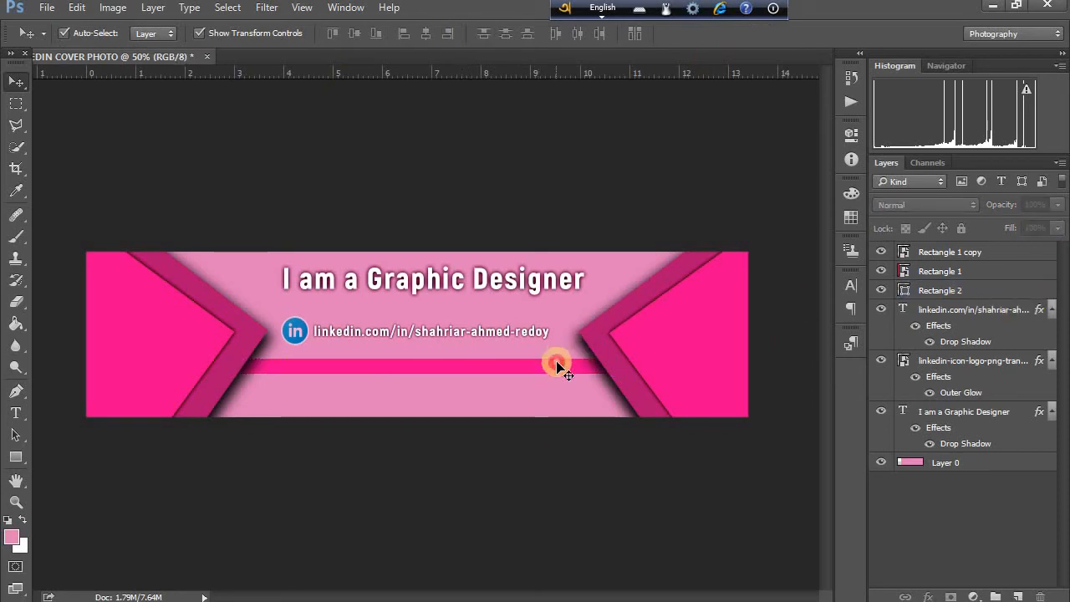
Step: Add an outer glow to the pink bar with the Foreground to Background gradient, 43% opacity, 100% spread and 2 px size
left_click(1003, 290)
double_click(1030, 290)
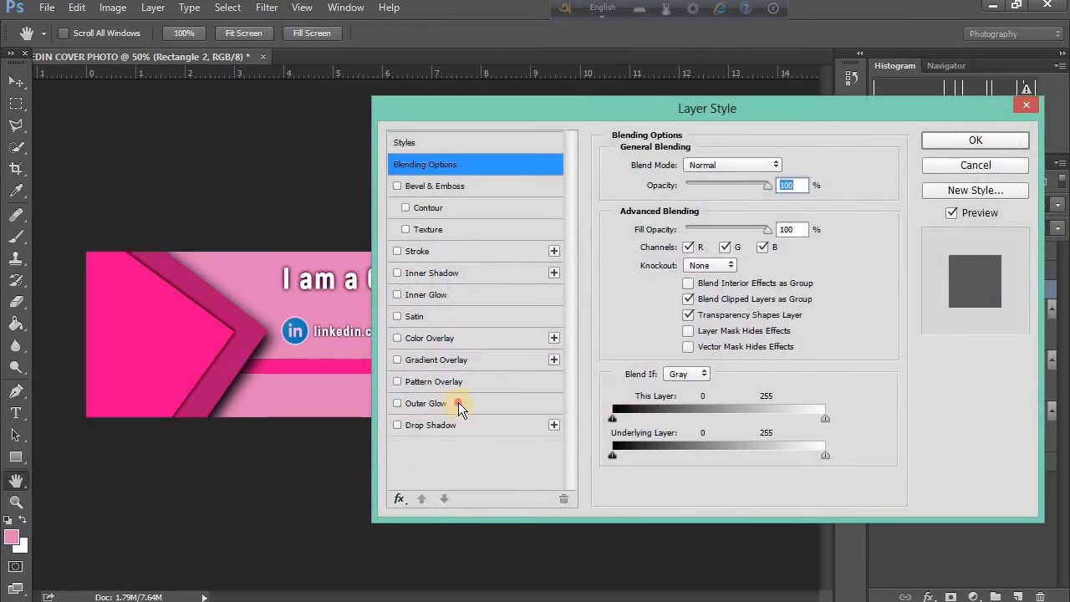
left_click(458, 403)
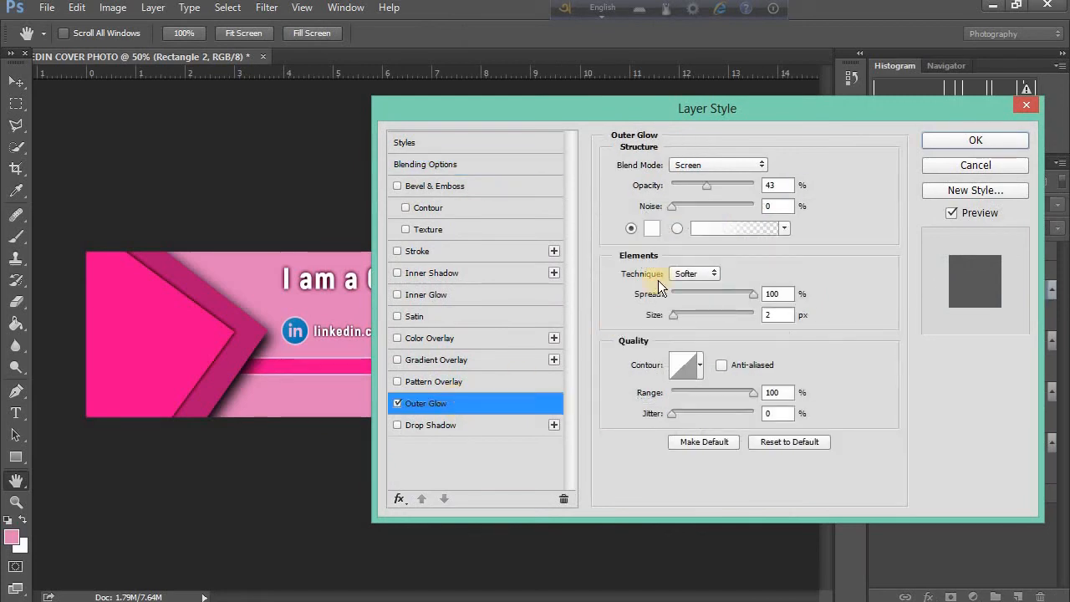
left_click(706, 227)
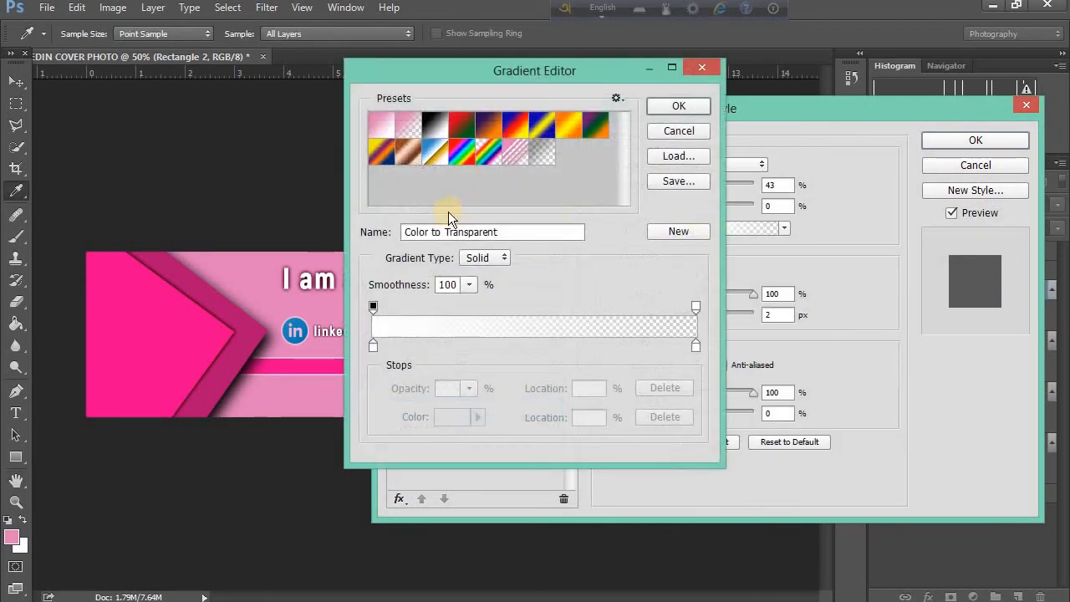
left_click(395, 131)
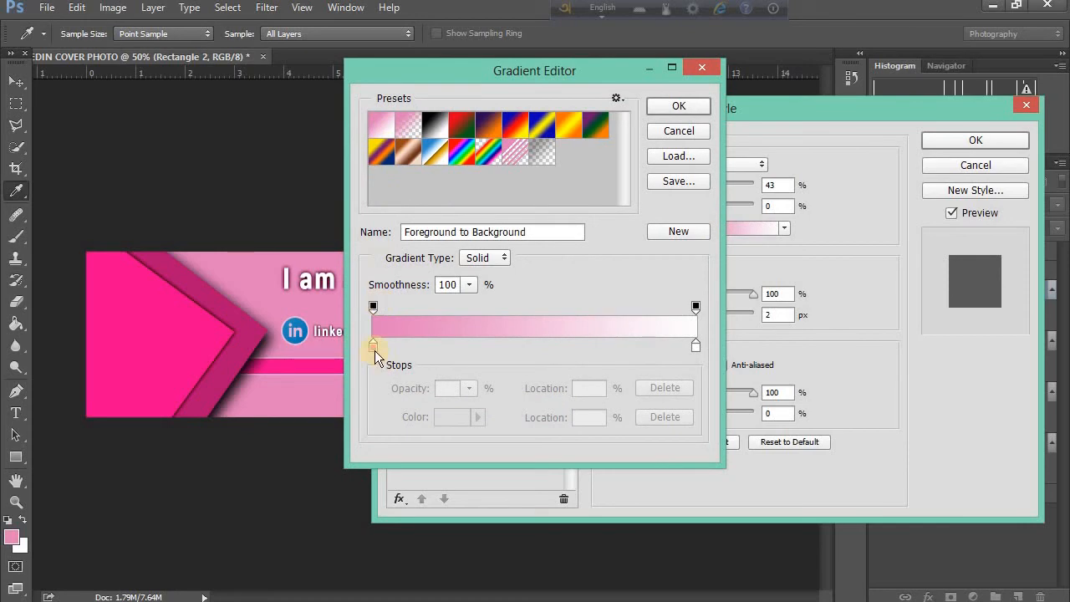
left_click(678, 108)
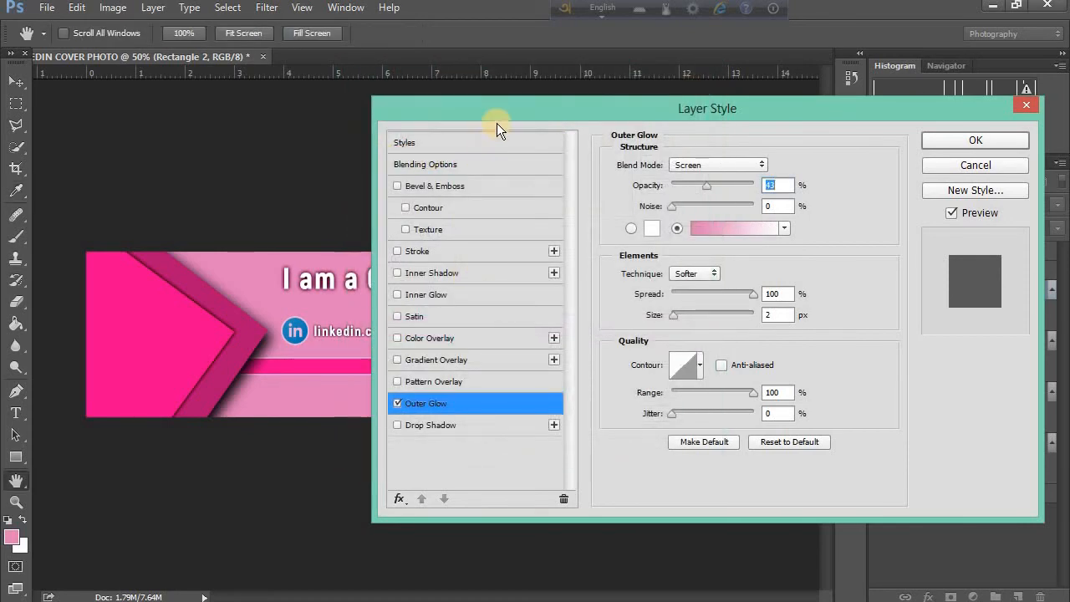
left_click_drag(900, 174, 832, 169)
left_click(953, 170)
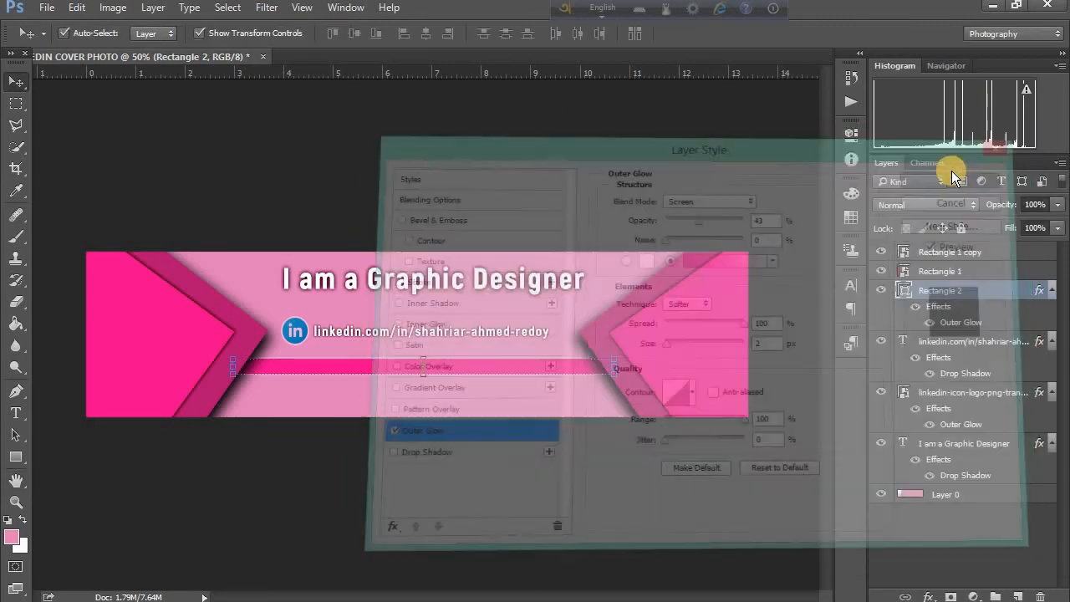
Step: Duplicate the bright pink bar's layer, keeping the suggested copy name and the current document
left_click(413, 407)
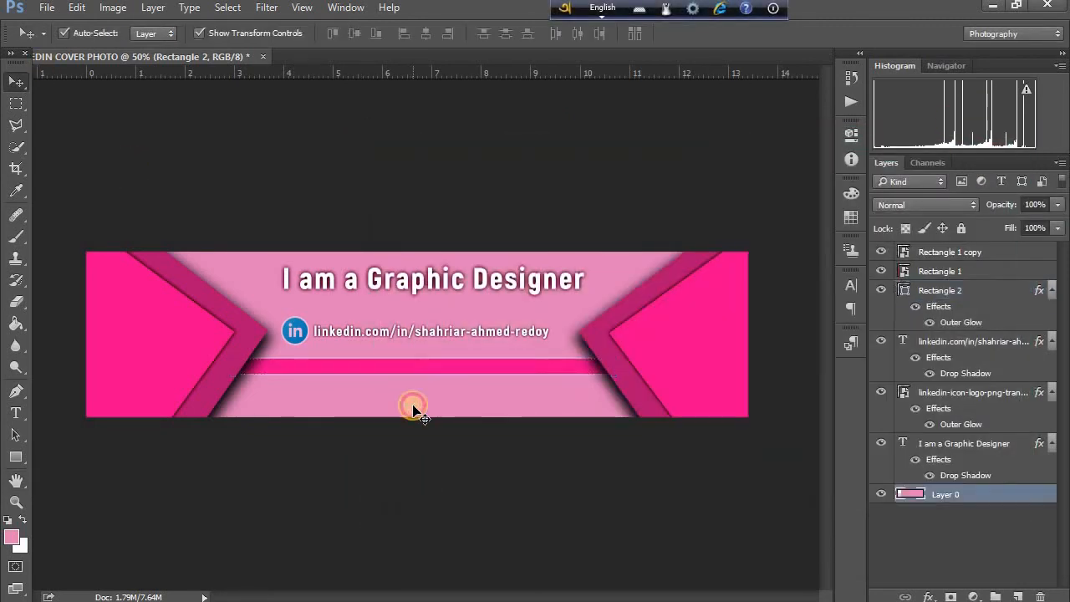
left_click(376, 466)
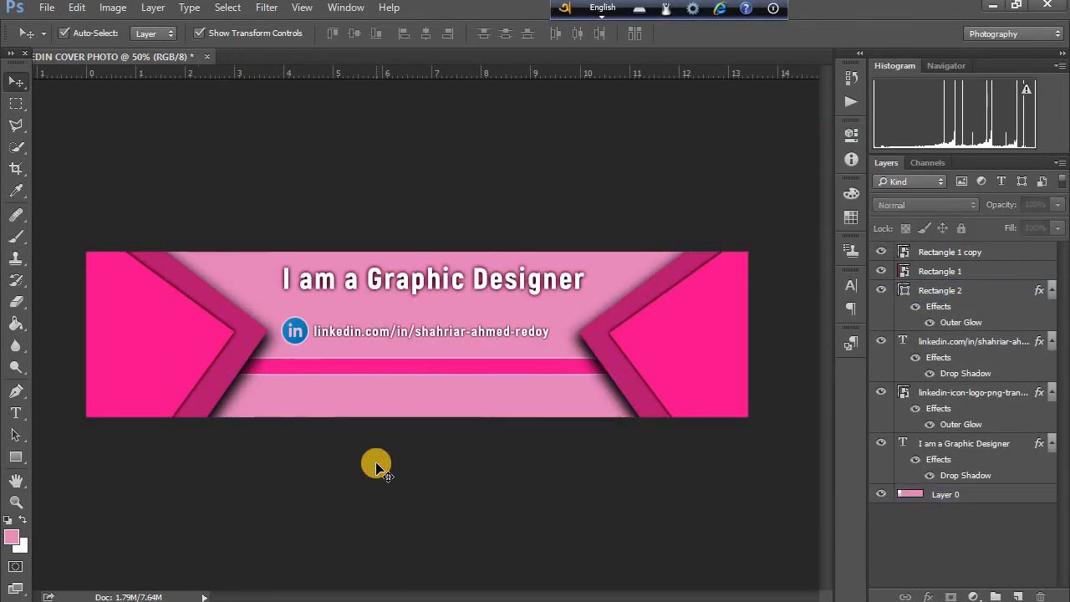
left_click(559, 368)
right_click(559, 368)
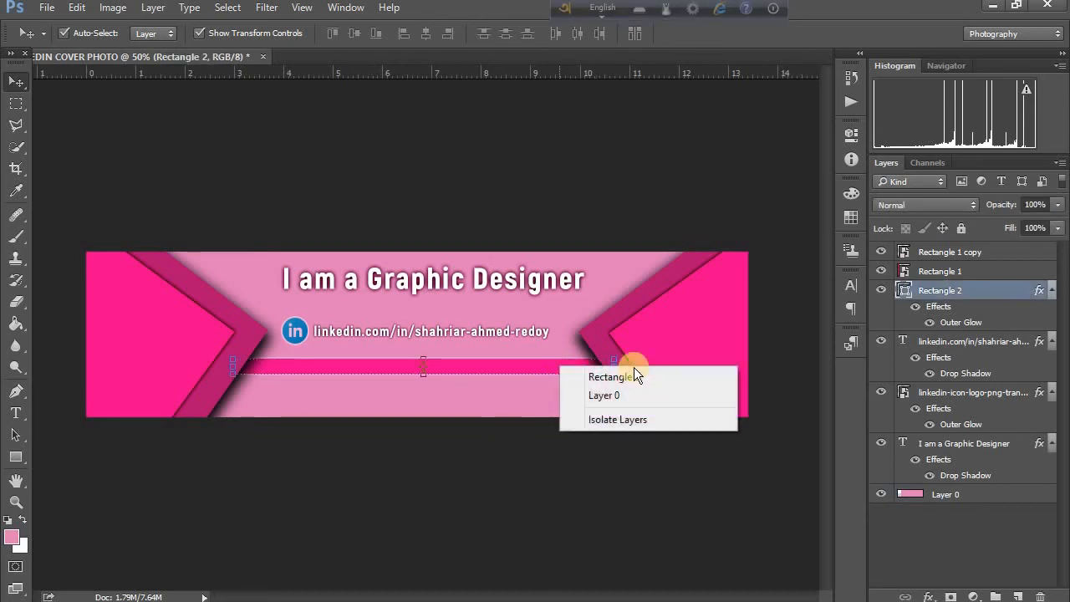
left_click(929, 305)
right_click(930, 291)
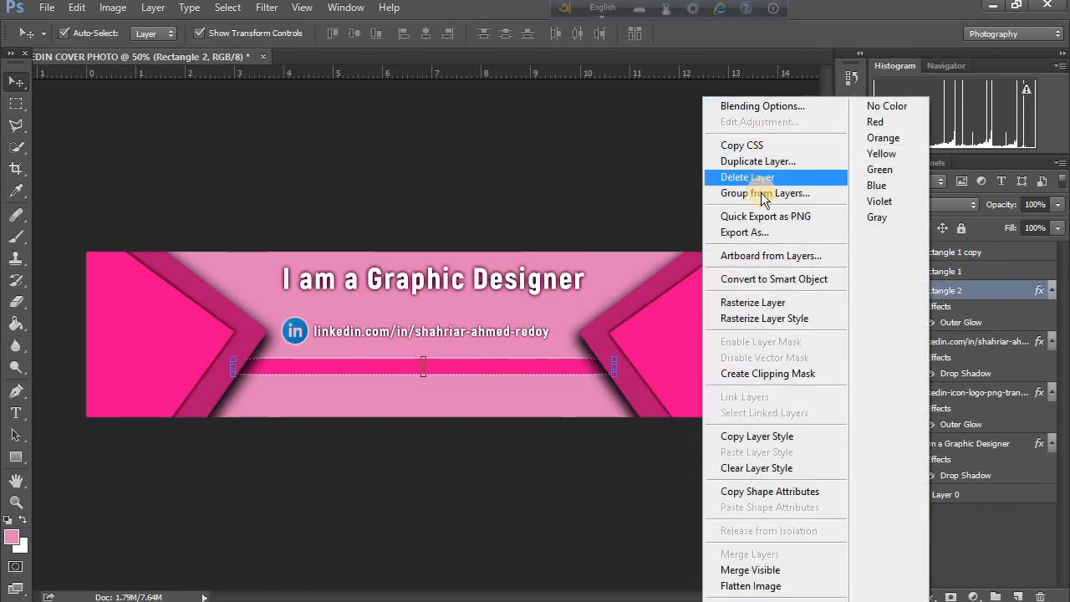
left_click(757, 161)
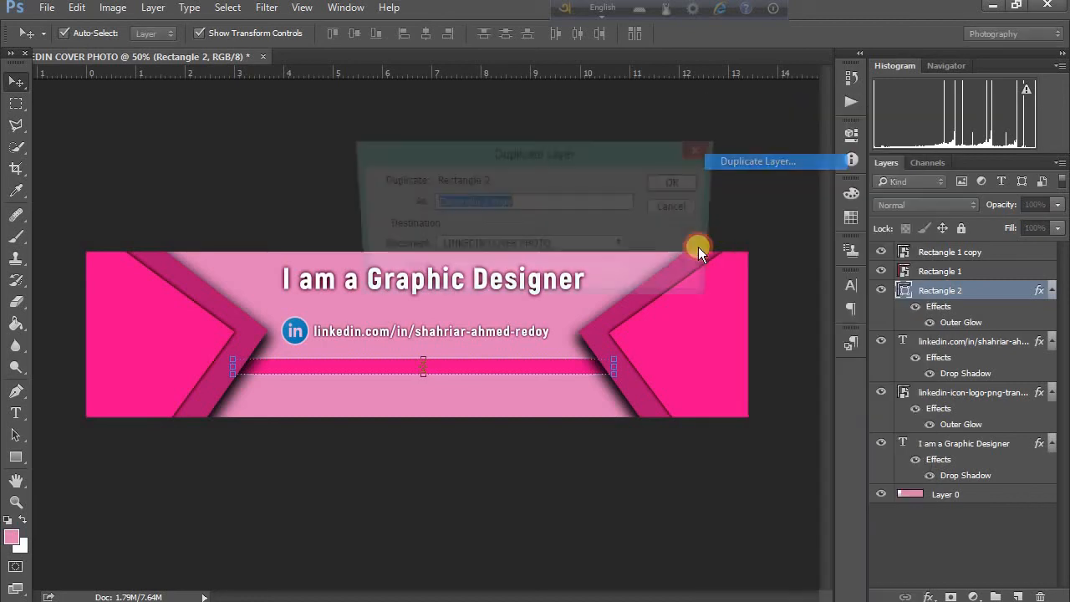
left_click(680, 183)
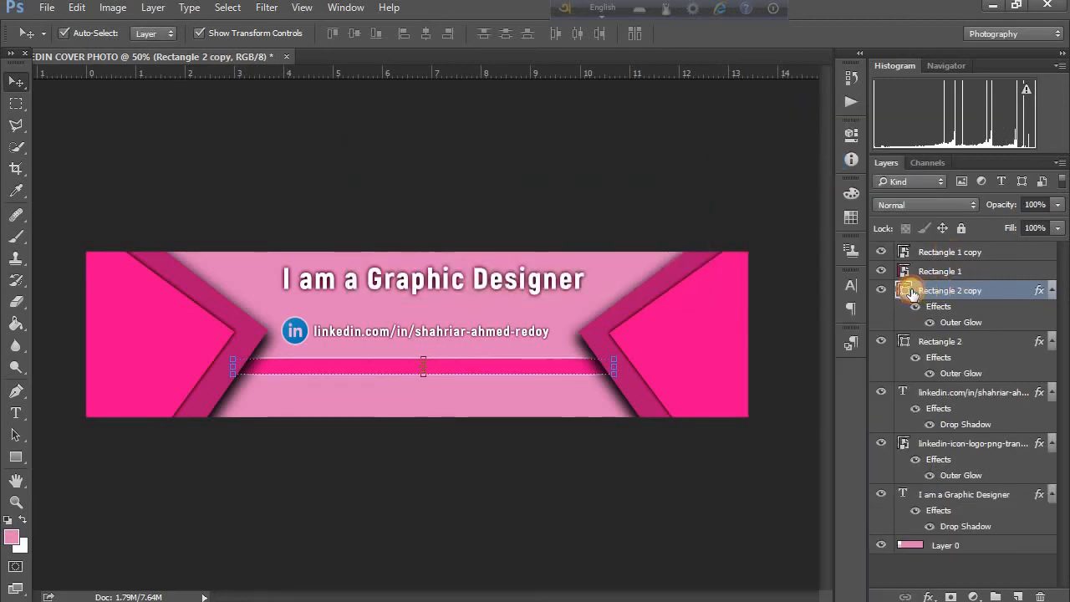
Step: Recolour the duplicated bar with the dark pink #b20e6f sampled from the border of the left arrow shape
double_click(911, 292)
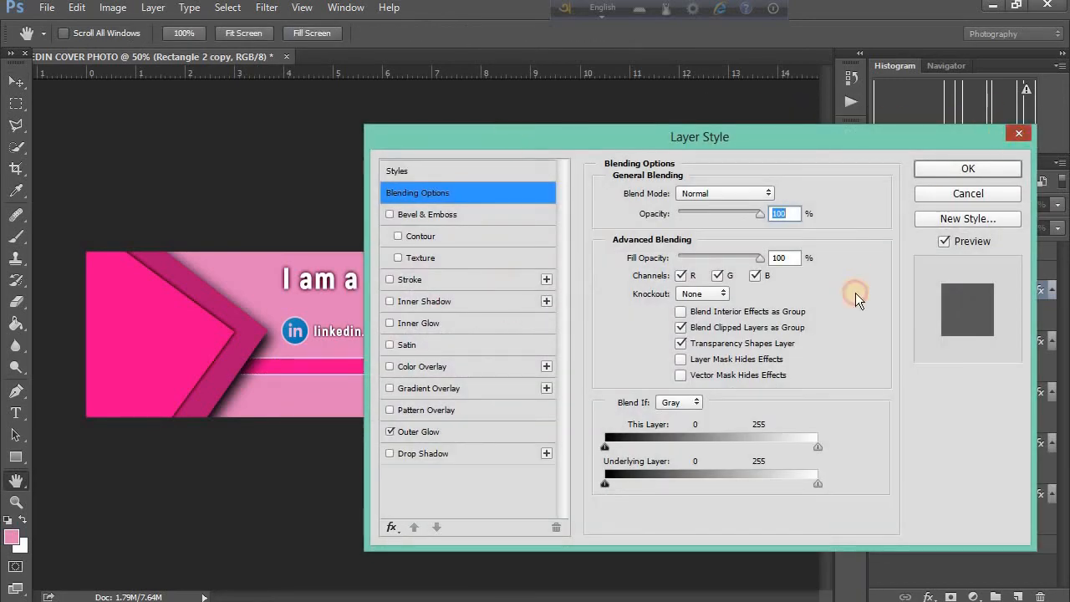
key("Escape")
double_click(905, 288)
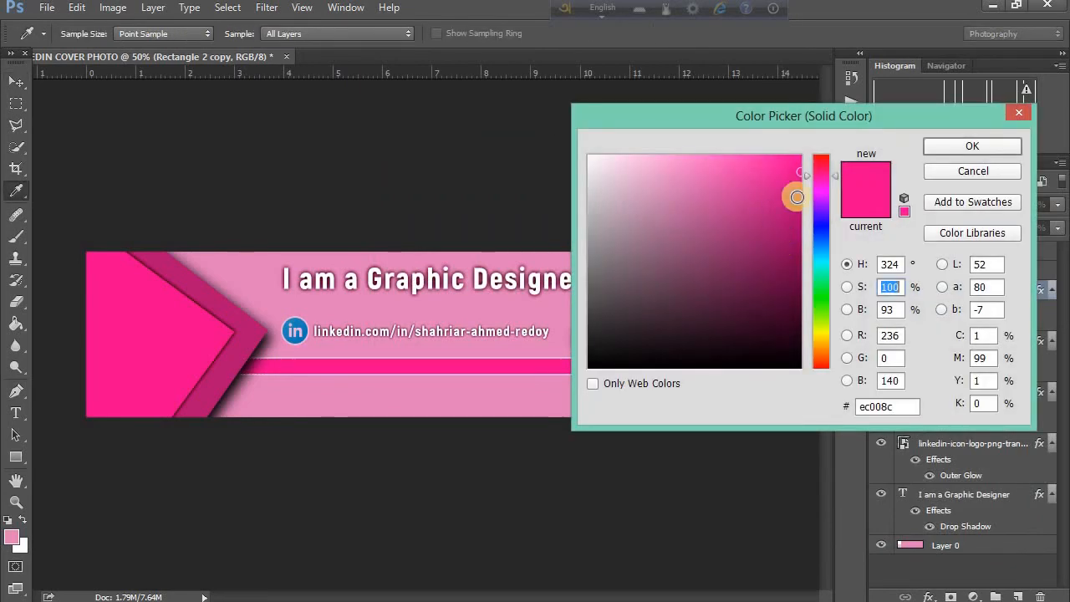
left_click(220, 304)
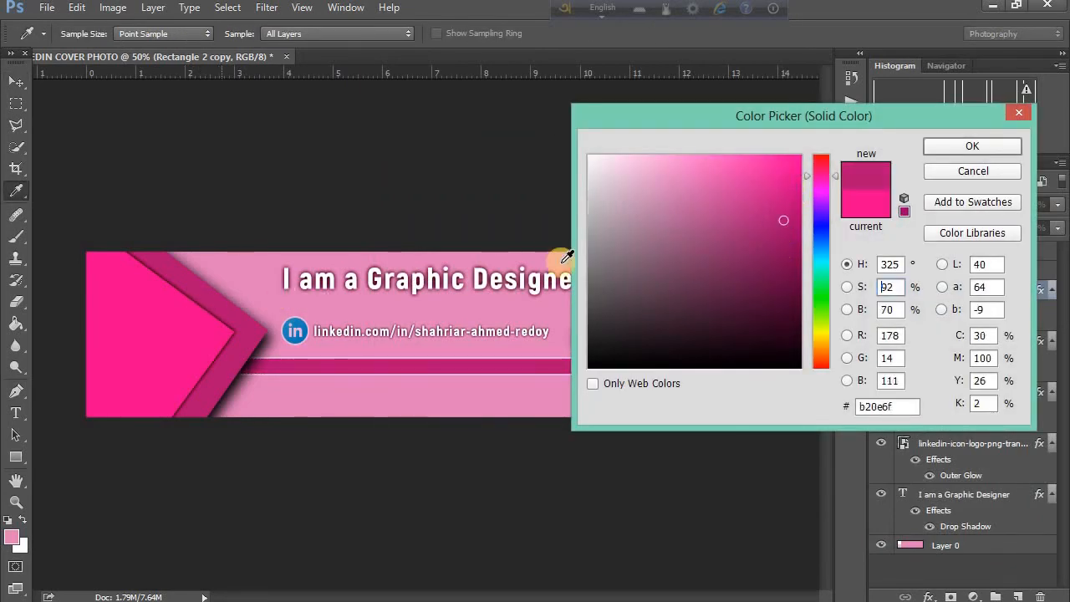
left_click(951, 146)
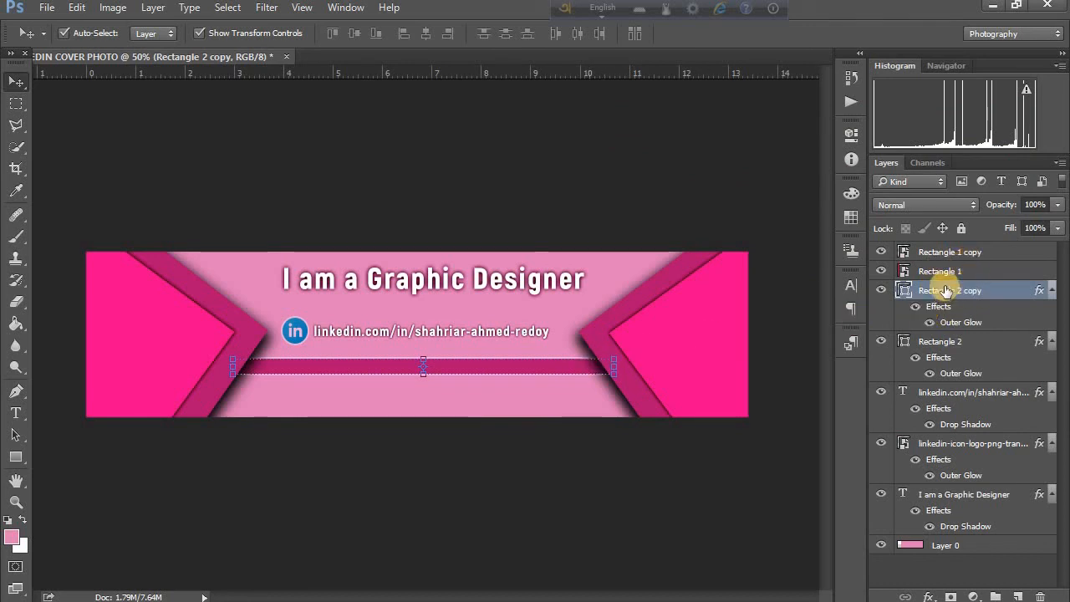
Step: Move the dark pink bar just below the bright pink bar, leaving a thin gap between them
left_click_drag(945, 340, 946, 348)
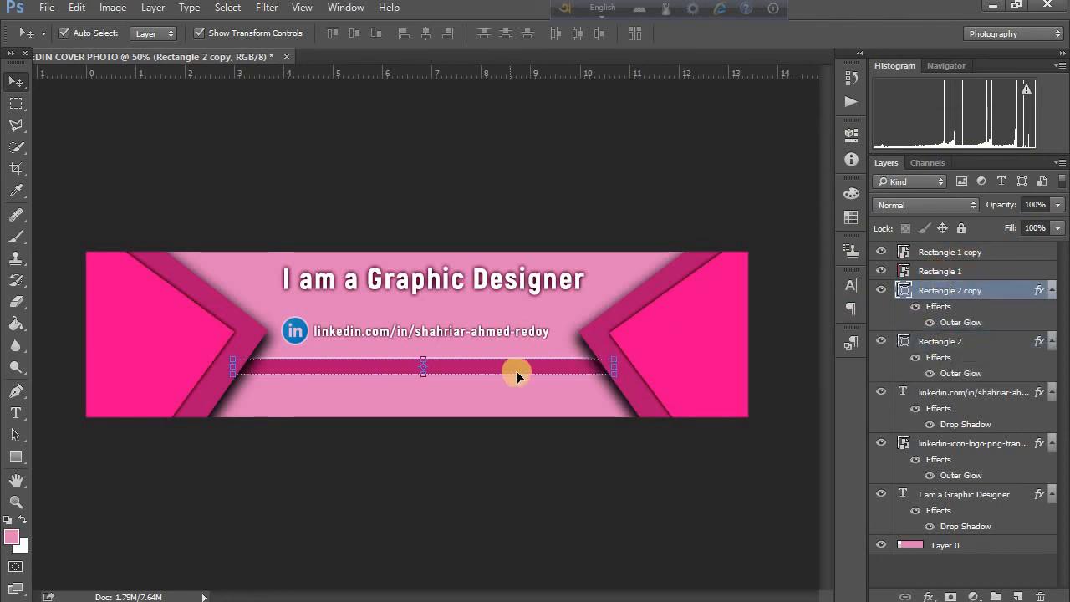
left_click_drag(517, 371, 515, 377)
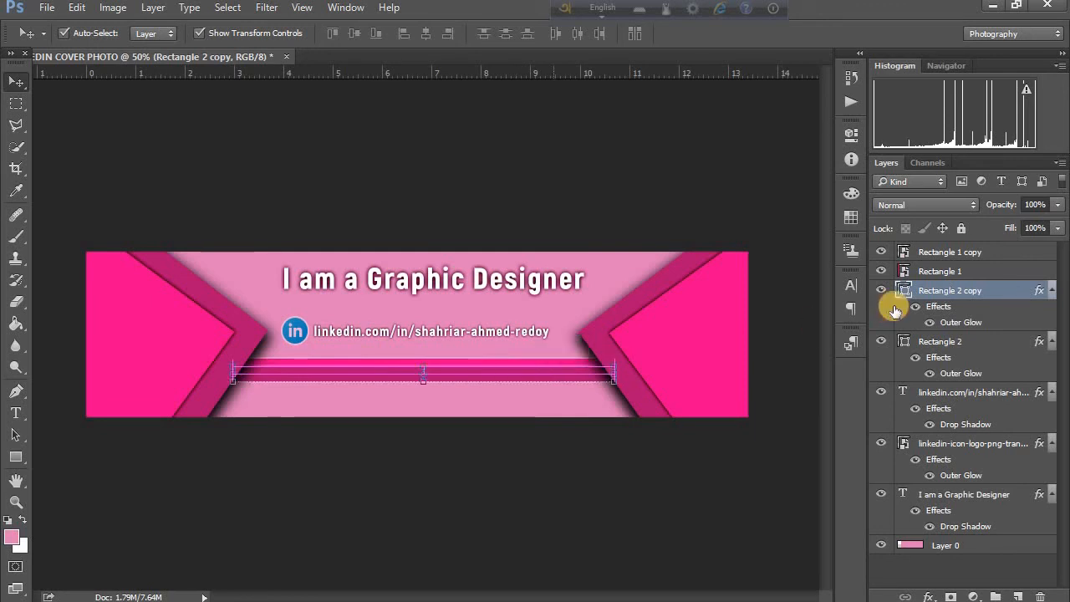
key("ctrl+t")
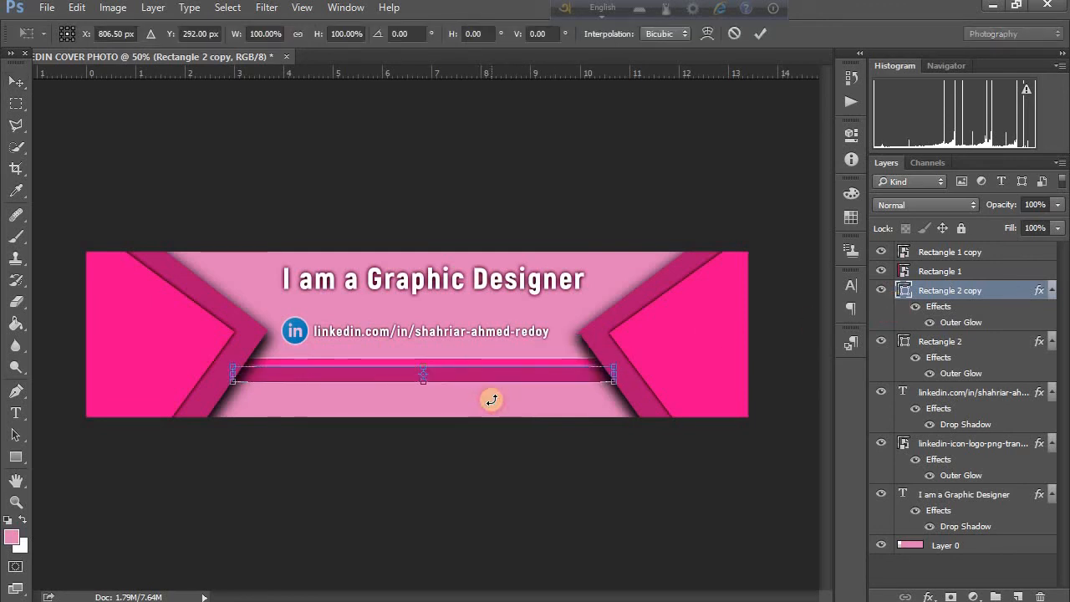
left_click(759, 34)
left_click(377, 203)
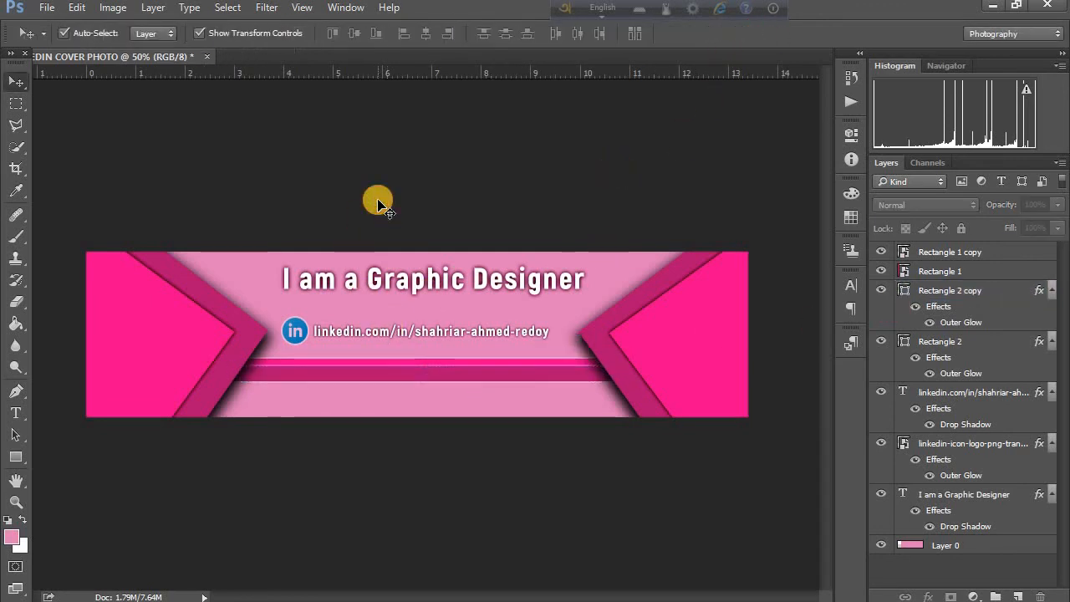
left_click_drag(414, 373, 414, 390)
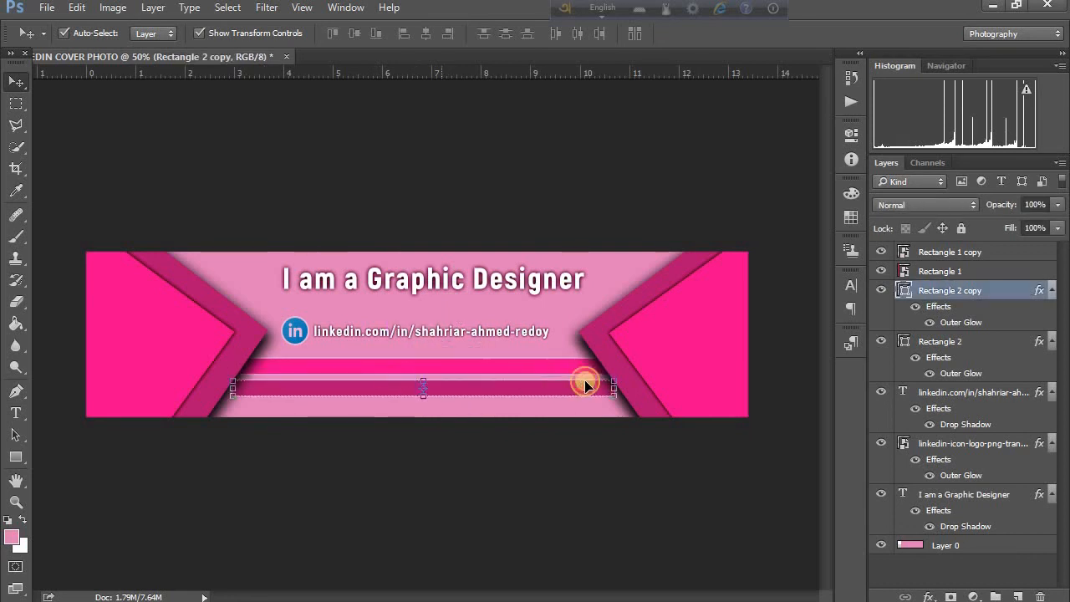
Step: Stretch both ends of the dark pink bar beneath the arrow shapes, to about 106% of its width
left_click_drag(626, 387, 627, 387)
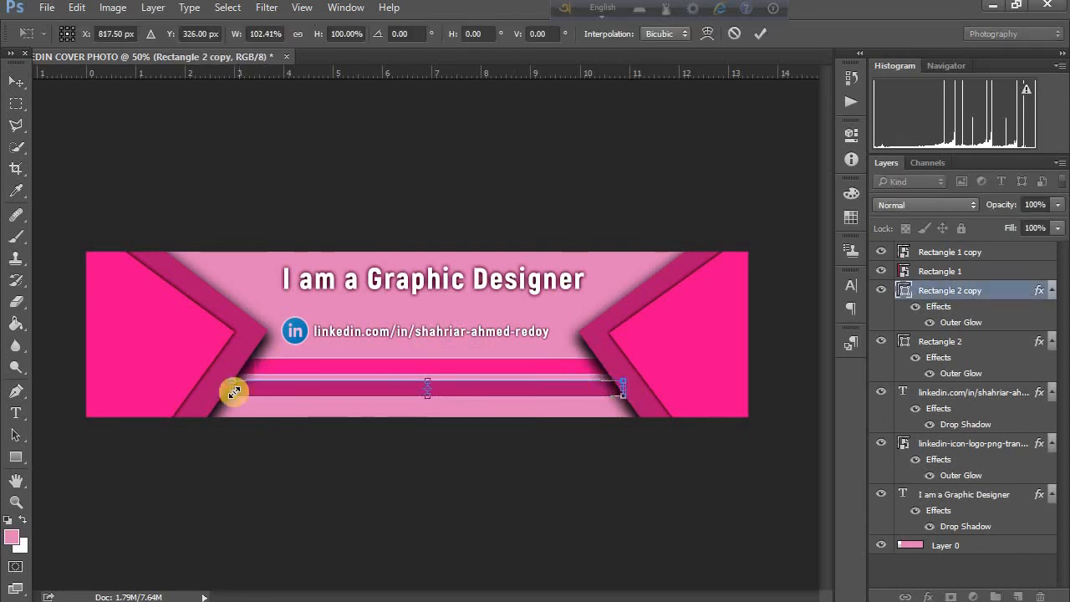
left_click_drag(232, 388, 219, 387)
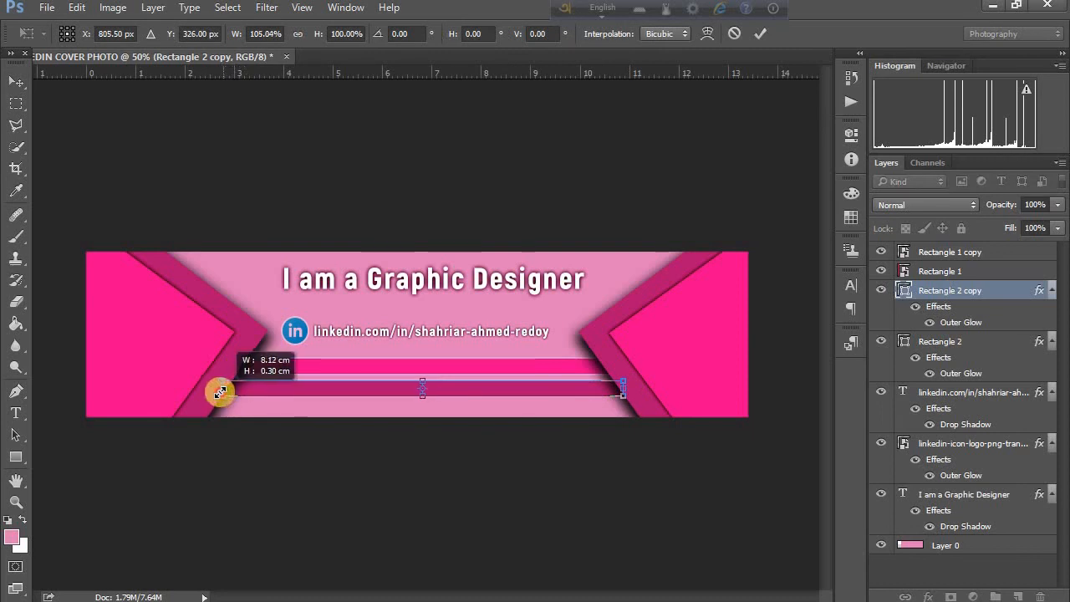
left_click(757, 37)
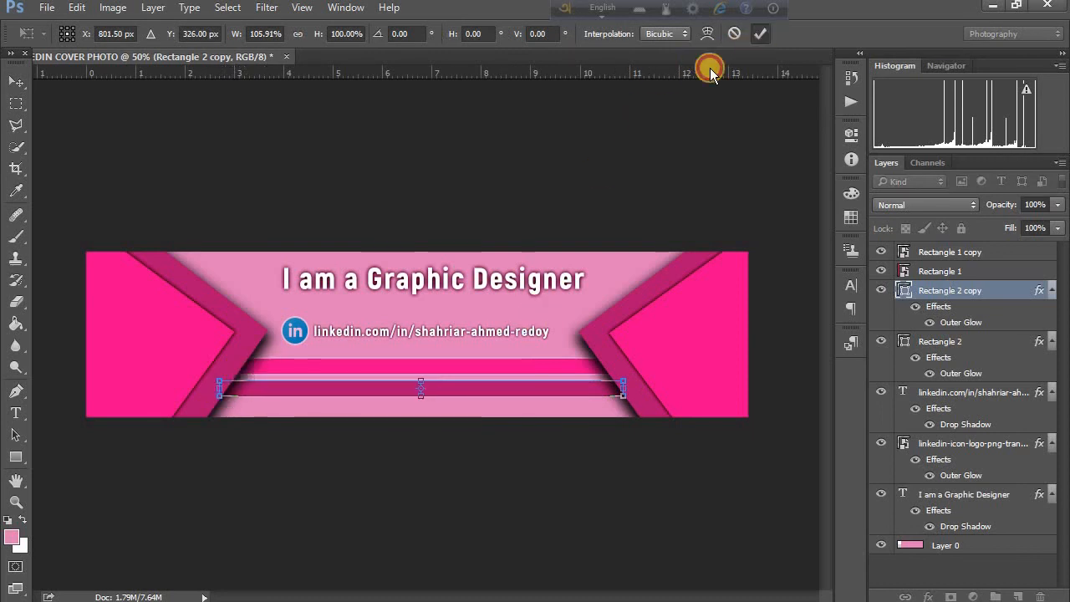
left_click(555, 131)
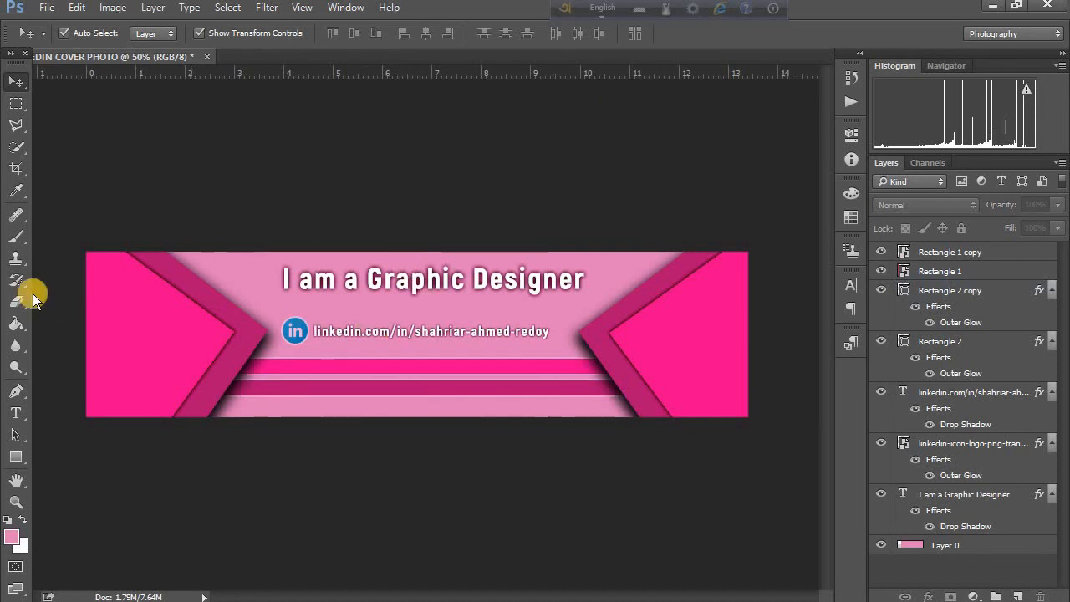
key("ctrl+plus")
key("ctrl+plus")
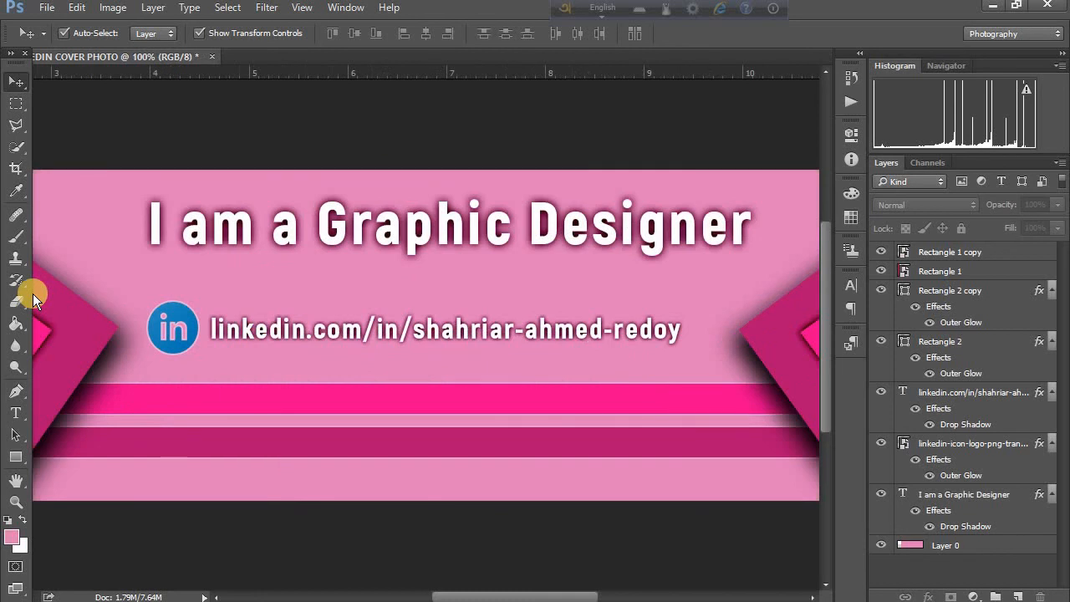
key("ctrl+minus")
key("ctrl+minus")
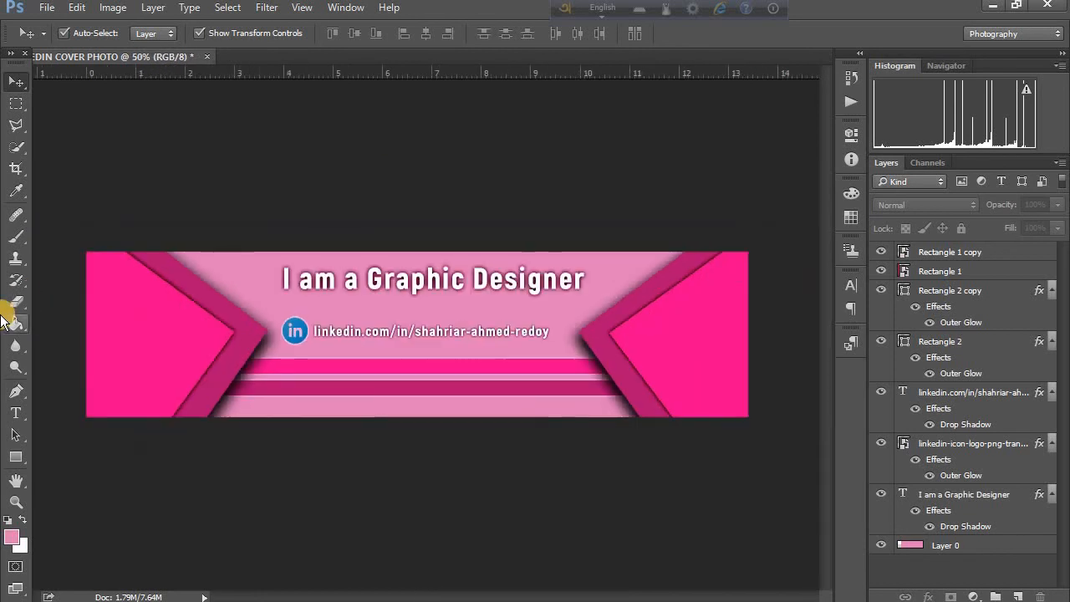
Step: Group the two arrow shape layers and the two pink bar layers together
left_click(938, 253)
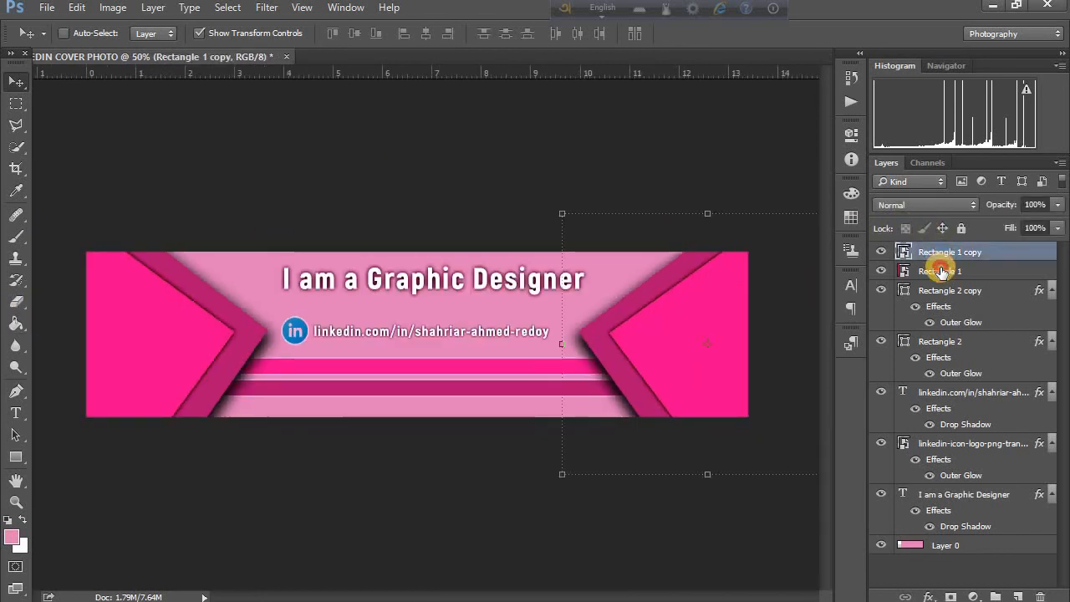
left_click(941, 271, "ctrl")
left_click(945, 290, "ctrl")
left_click(942, 341, "ctrl")
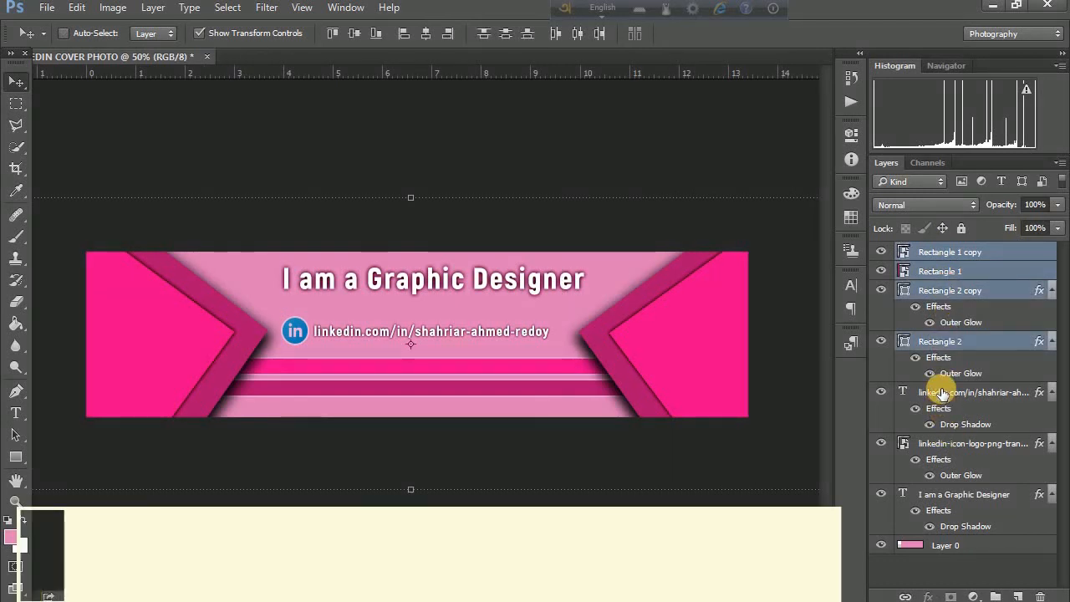
key("ctrl+g")
Step: Group the profile link, LinkedIn icon and heading layers, and put the background layer in its own collapsed group
left_click(973, 276)
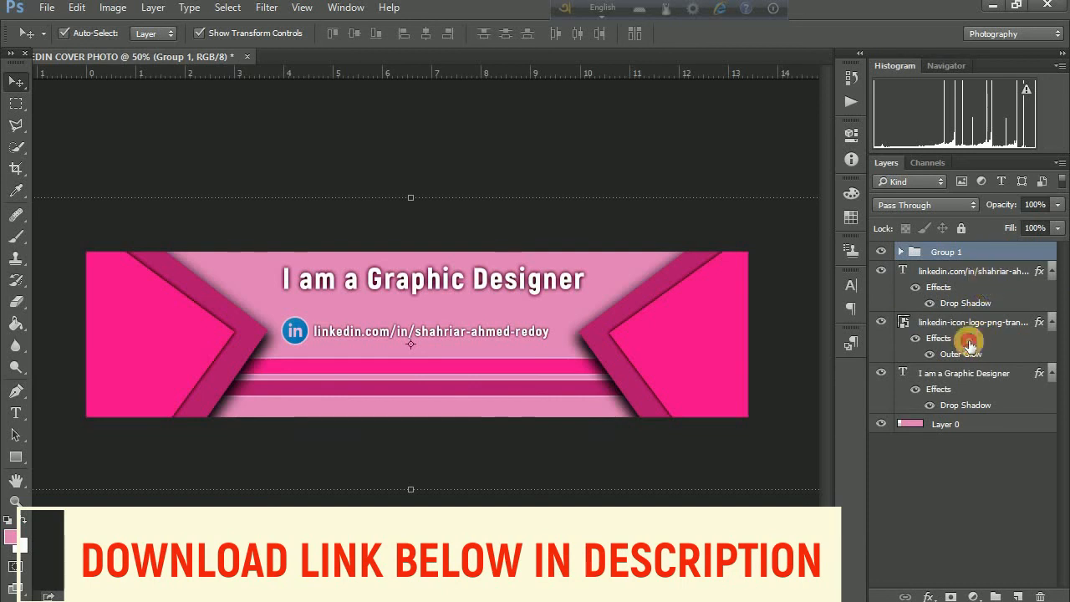
left_click(967, 324, "ctrl")
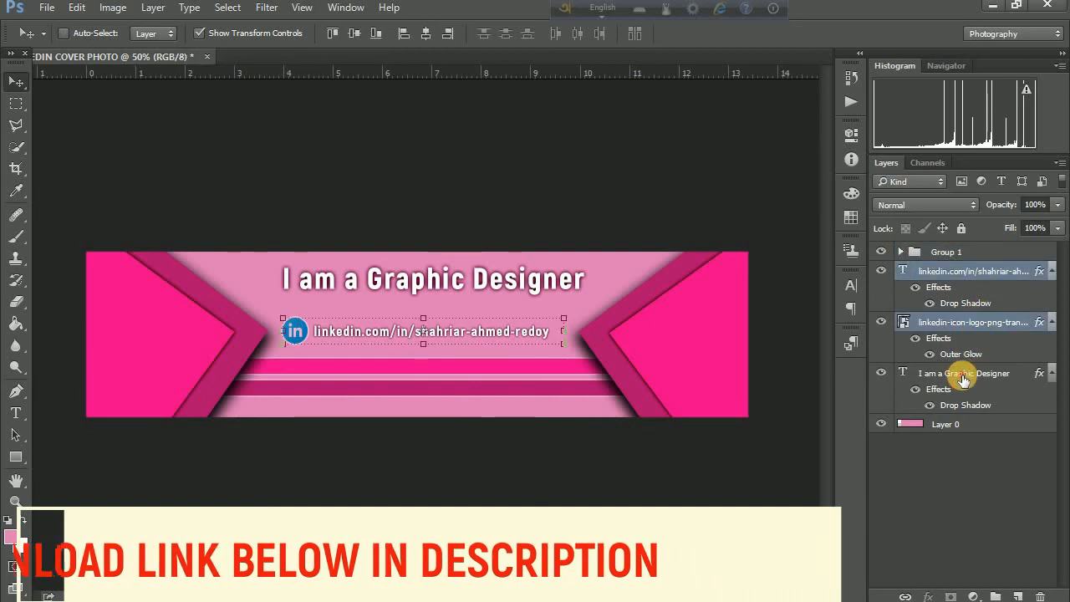
left_click(968, 376, "ctrl")
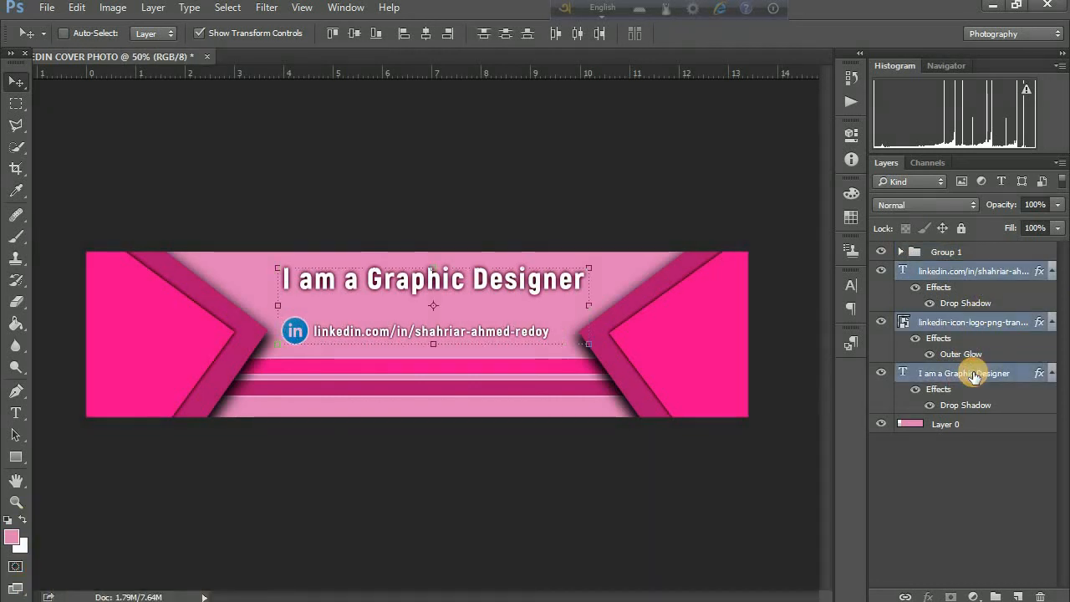
key("ctrl+g")
left_click(941, 293)
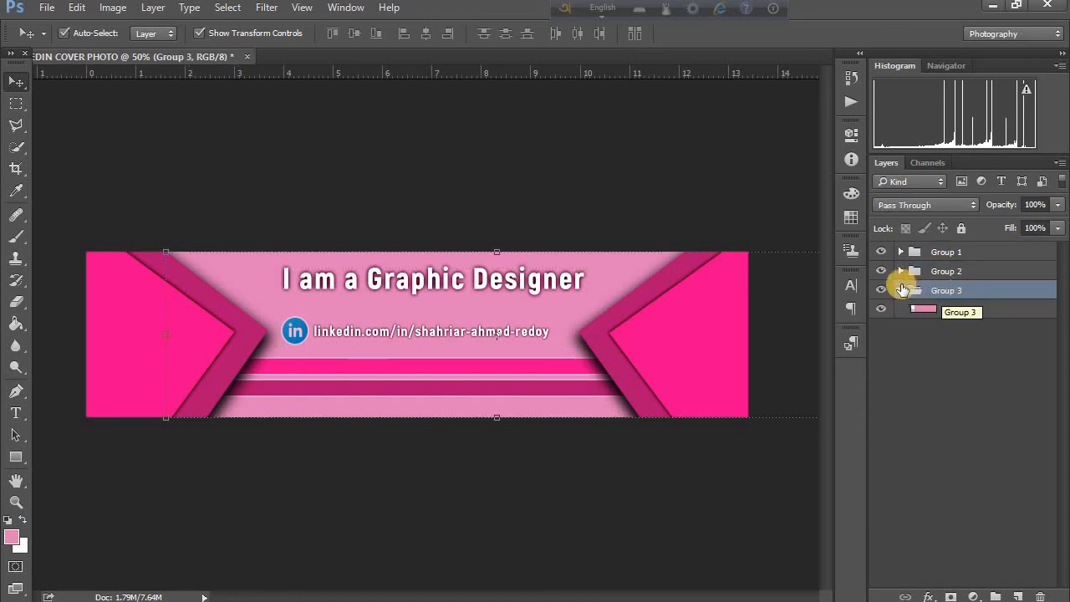
left_click(900, 290)
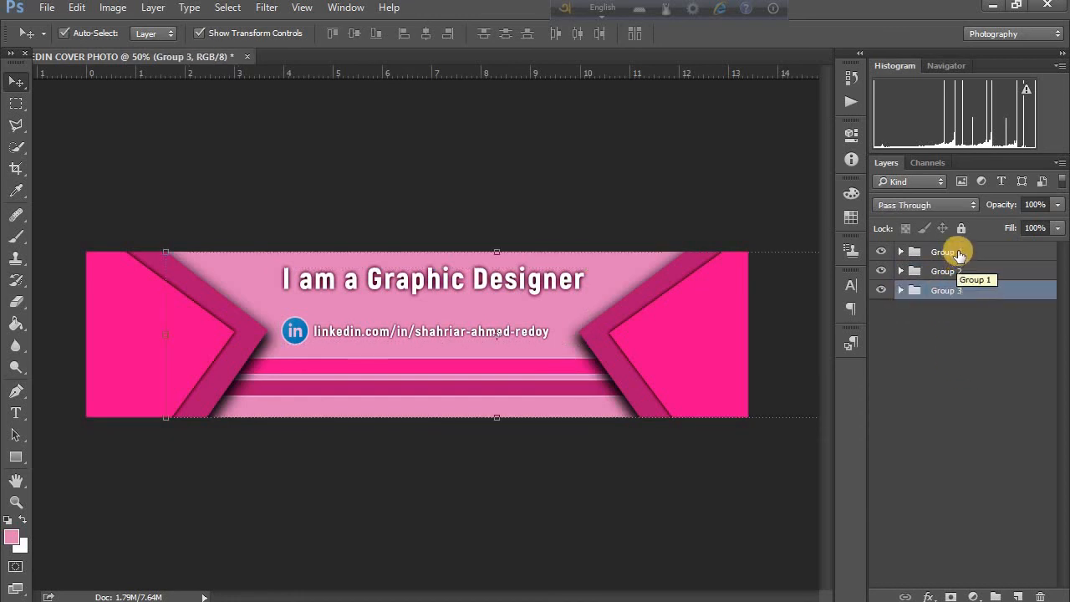
Step: Rename the arrows-and-bars group "shape", the heading-and-link group "text" and the background group "BG"
double_click(961, 251)
type("shape")
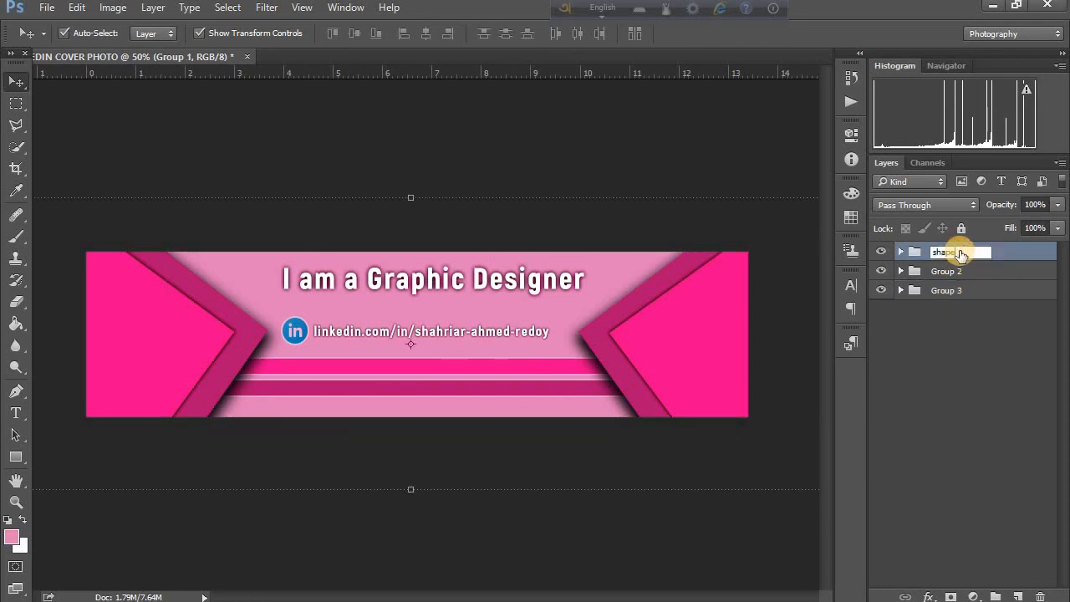
key("Return")
double_click(951, 274)
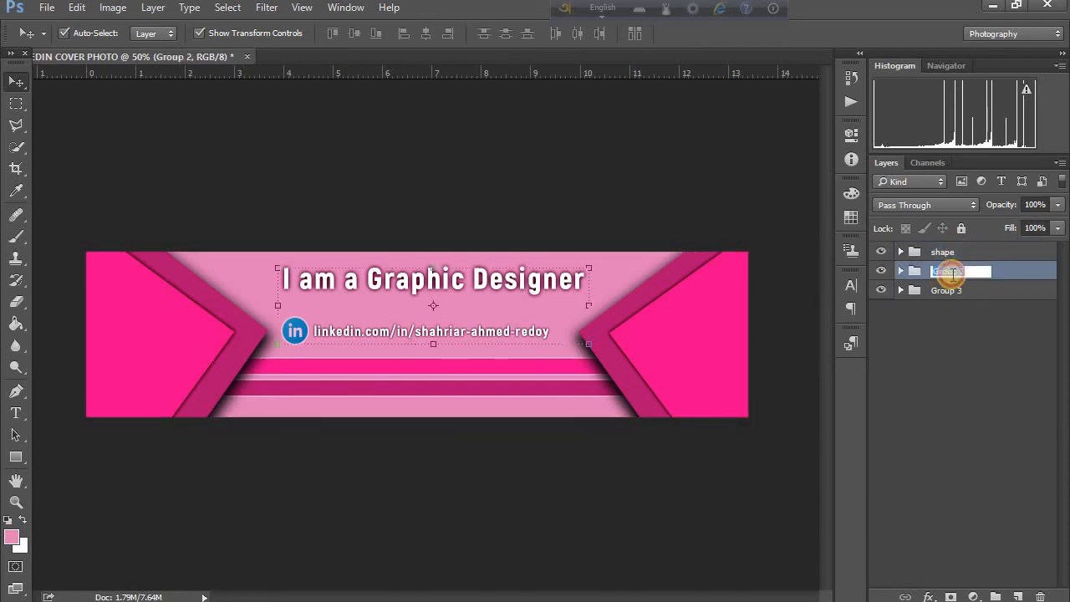
type("text")
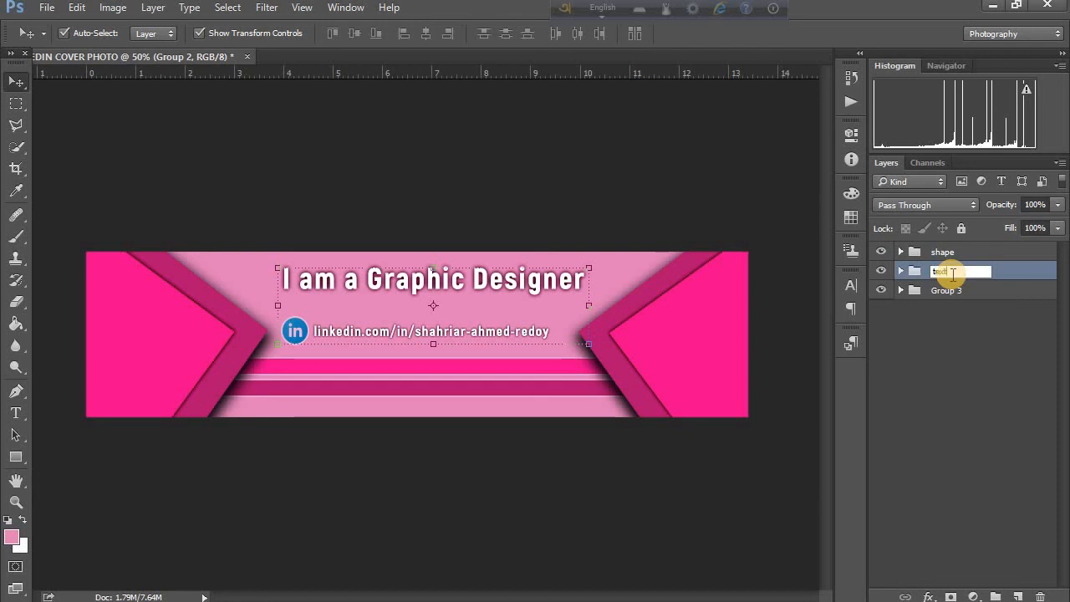
key("Return")
double_click(953, 290)
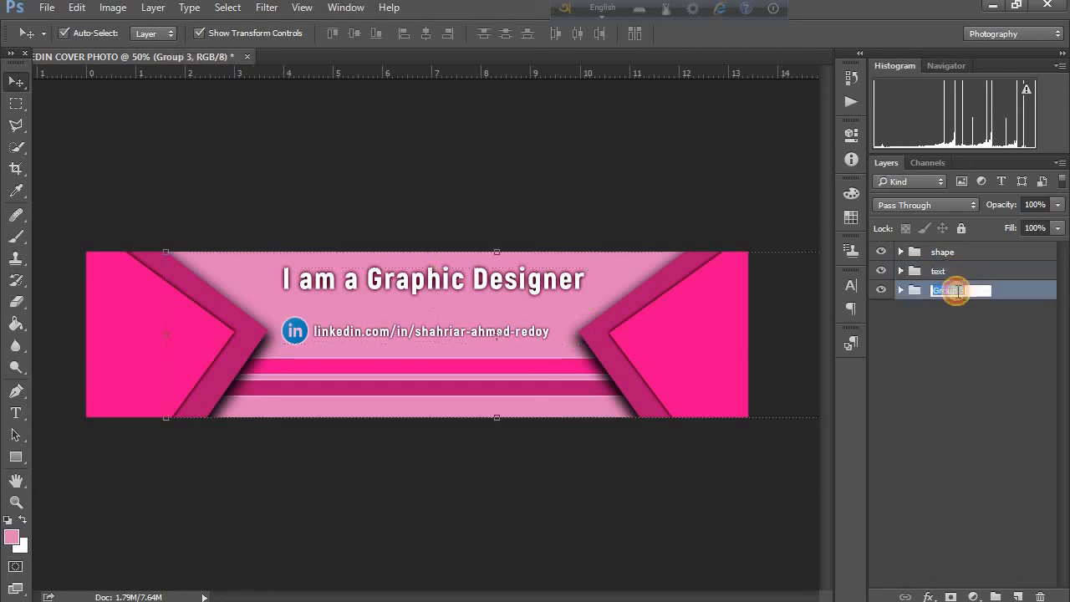
key("Return")
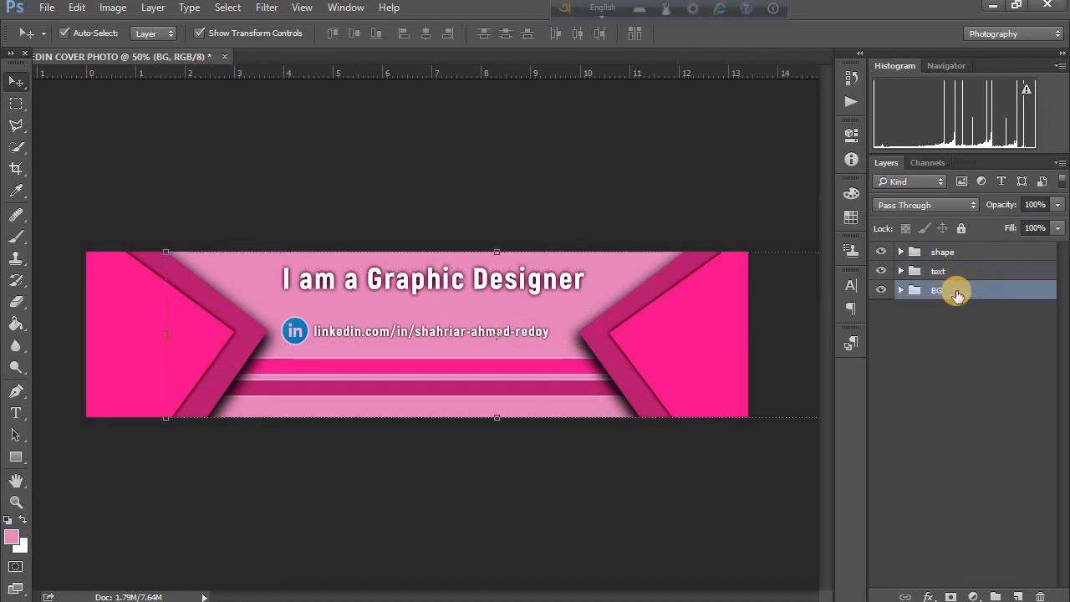
left_click(381, 460)
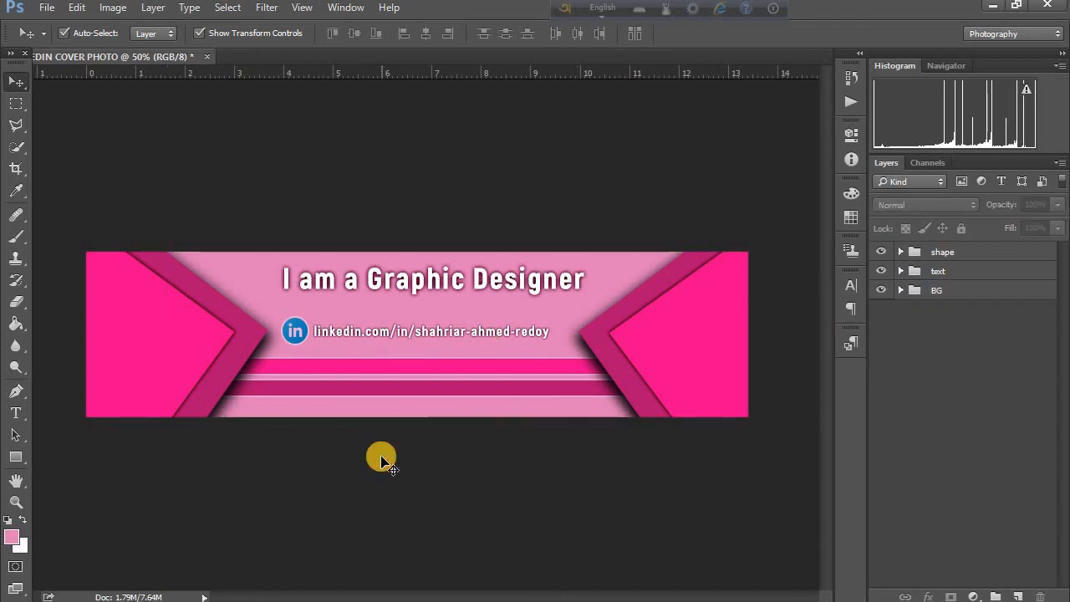